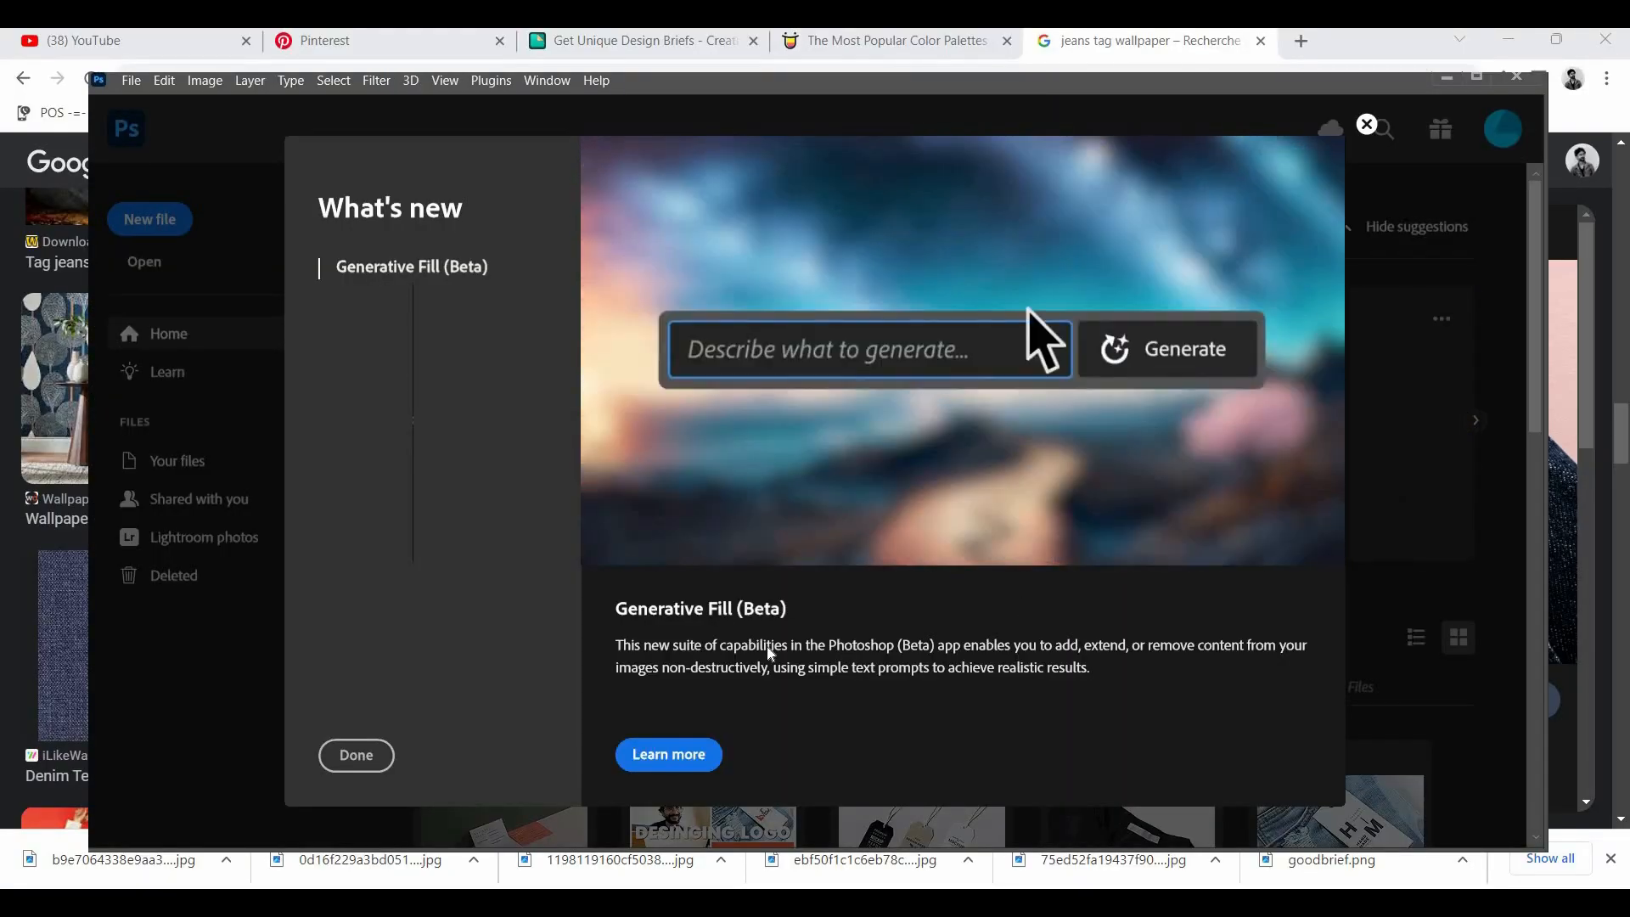
{"action": "left_click", "coordinate": [669, 755]}
{"action": "left_click", "coordinate": [1133, 328]}
{"action": "left_click", "coordinate": [1328, 40]}
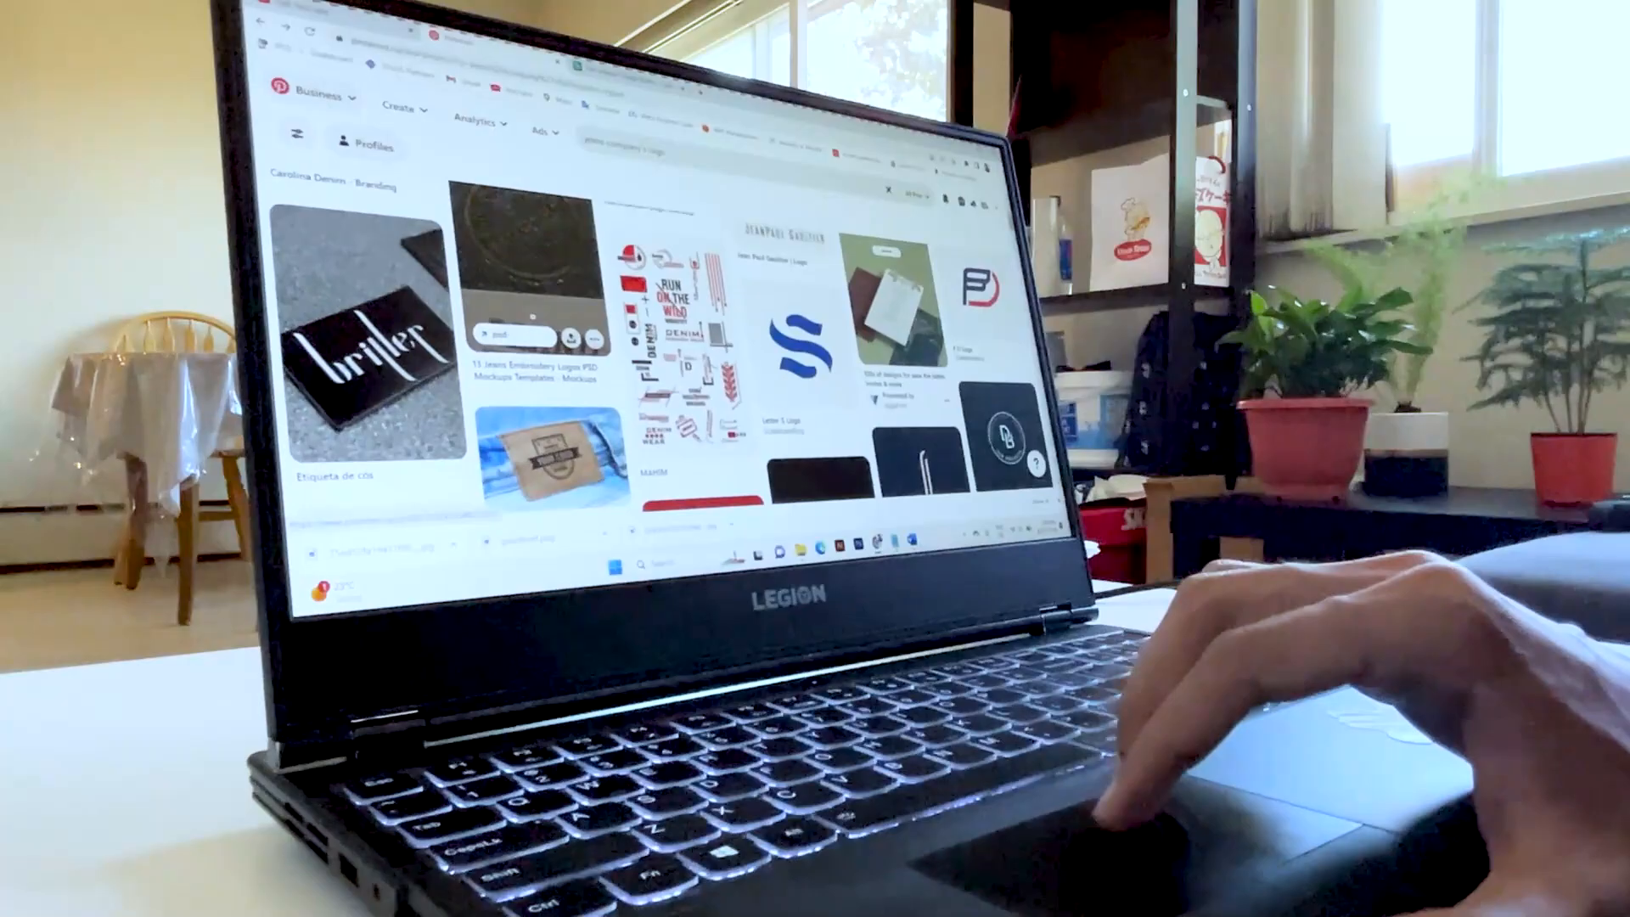
- Browse the Pinterest results for jeans company logo references
{"action": "scroll", "coordinate": [532, 317], "scroll_direction": "up", "scroll_amount": 8}
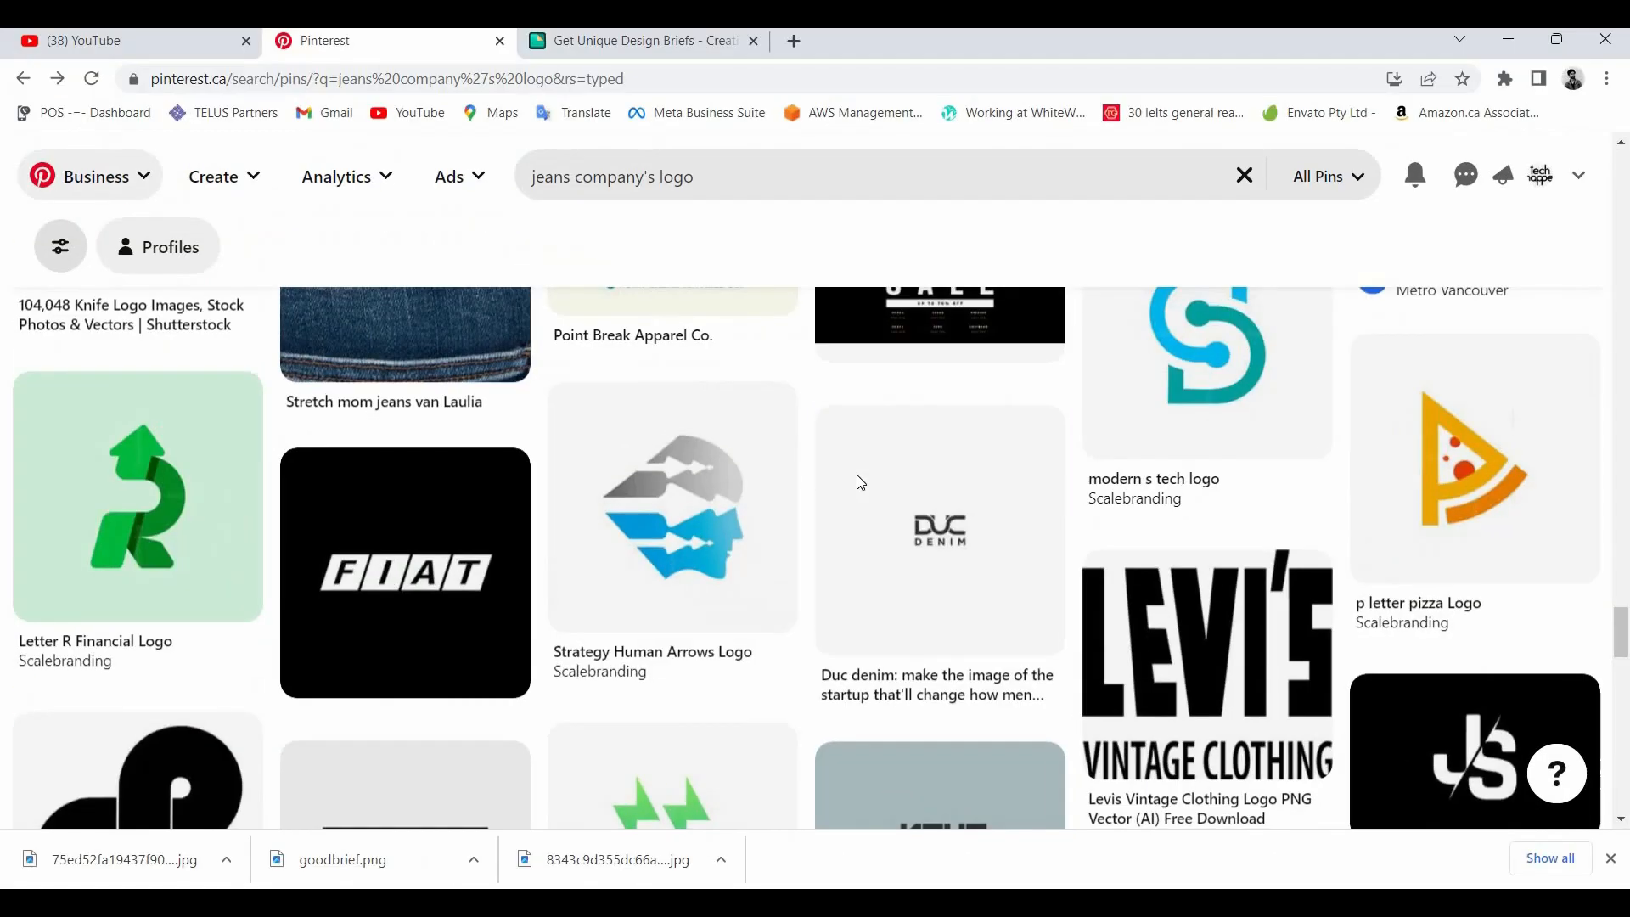
{"action": "mouse_move", "coordinate": [860, 482]}
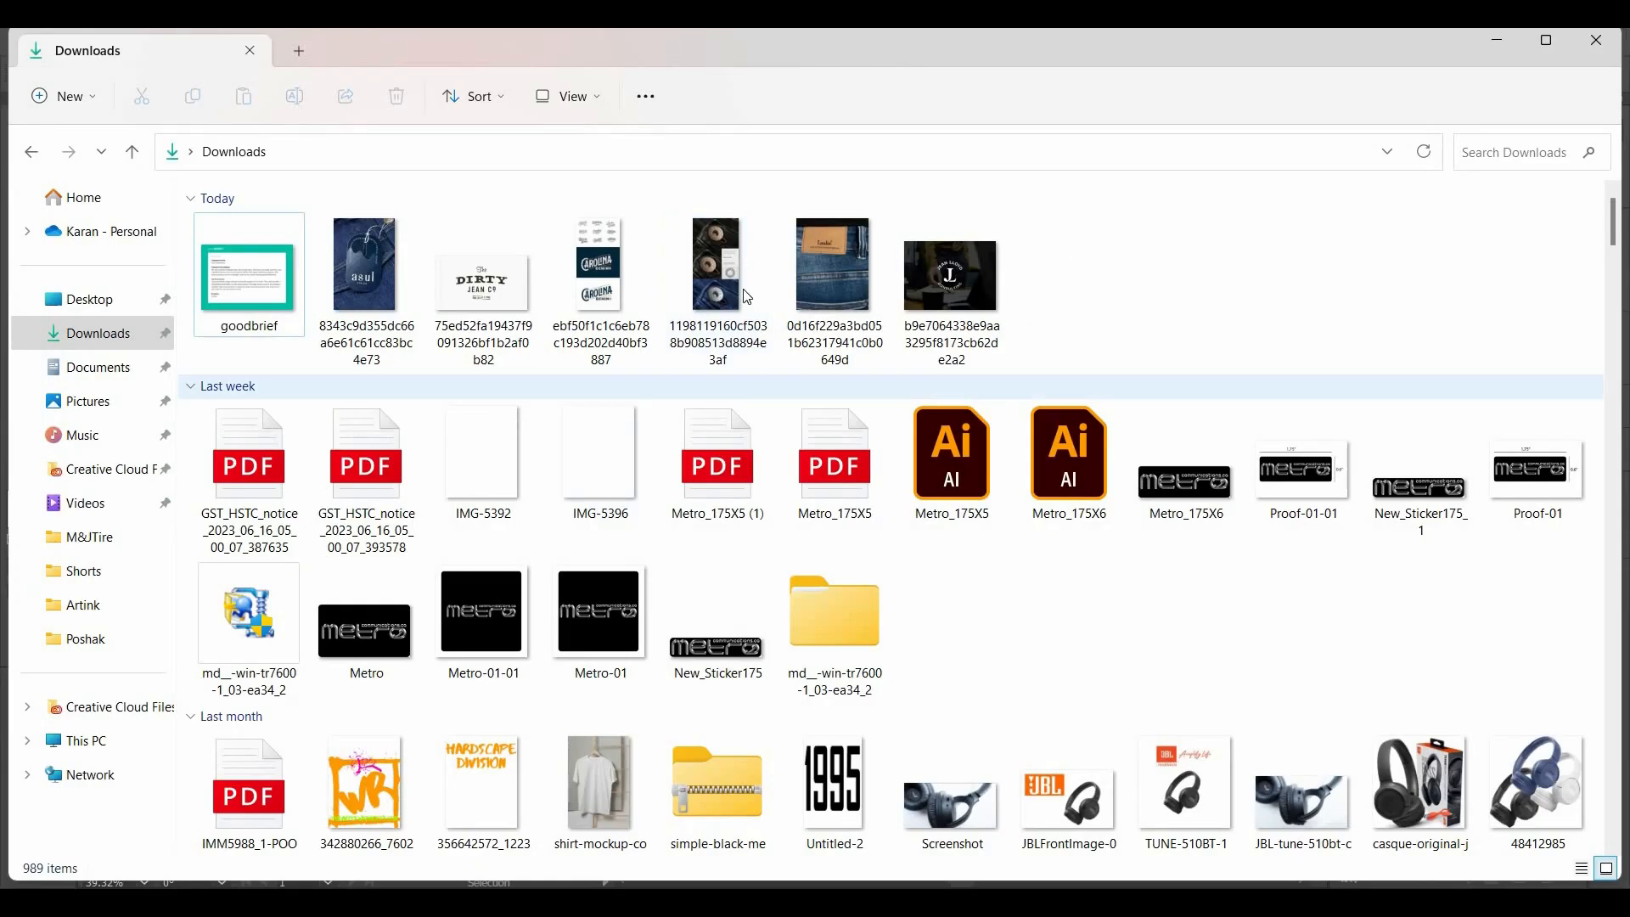
- Bring the six denim reference images from Downloads into the Illustrator document and place them beside the blank artboard
{"action": "left_click_drag", "start_coordinate": [1071, 269], "coordinate": [386, 282]}
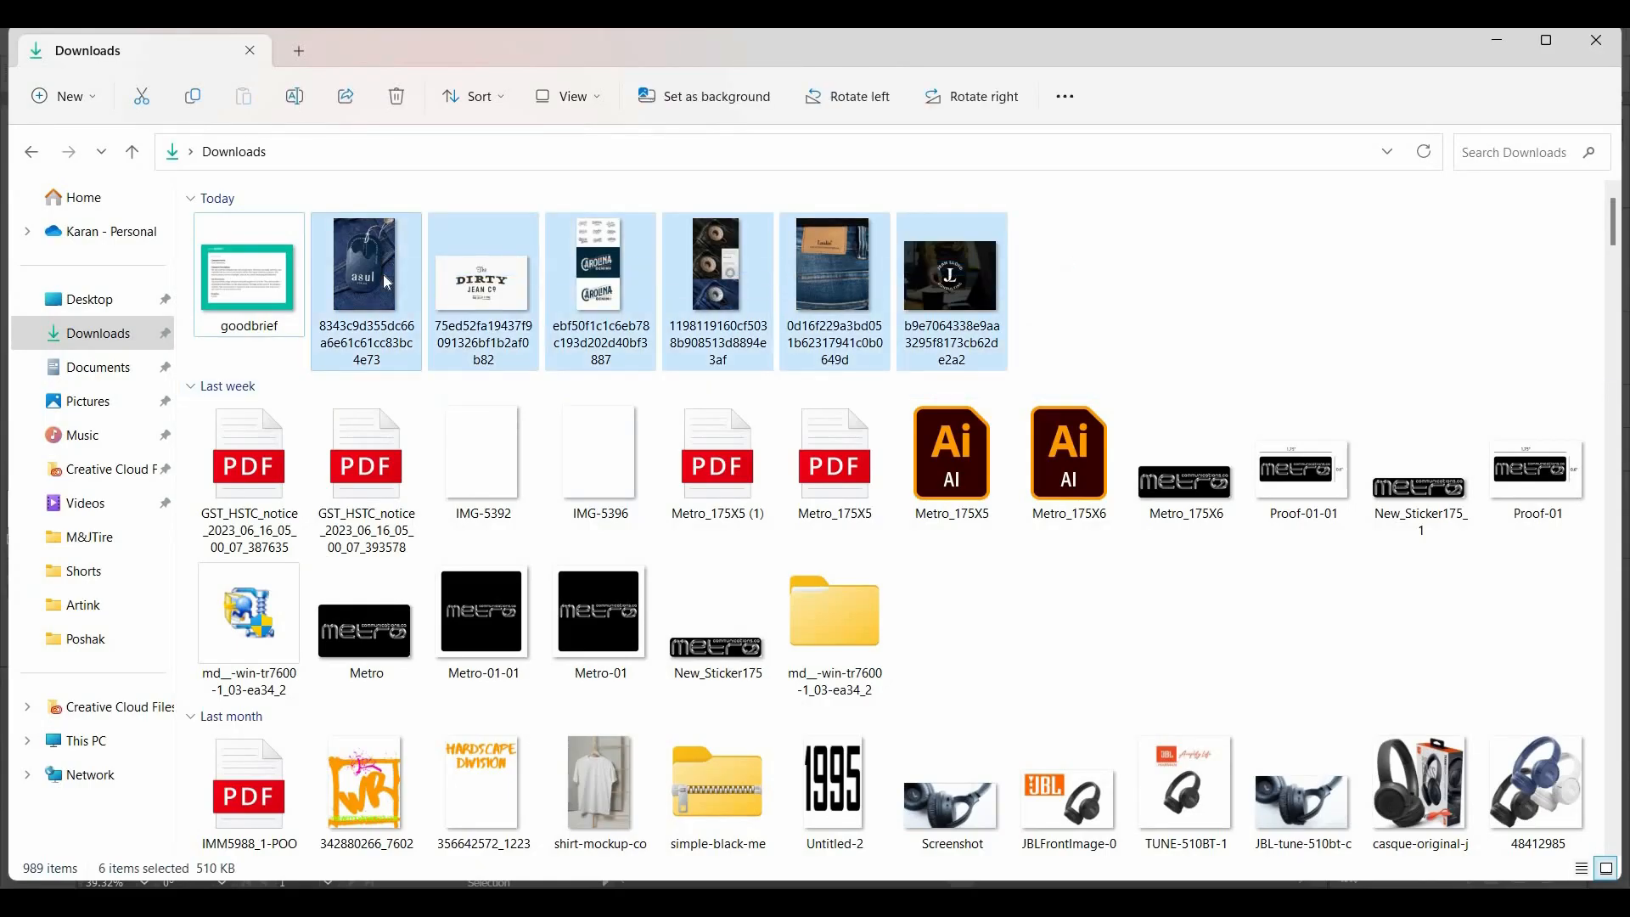
{"action": "key", "text": "alt+Tab"}
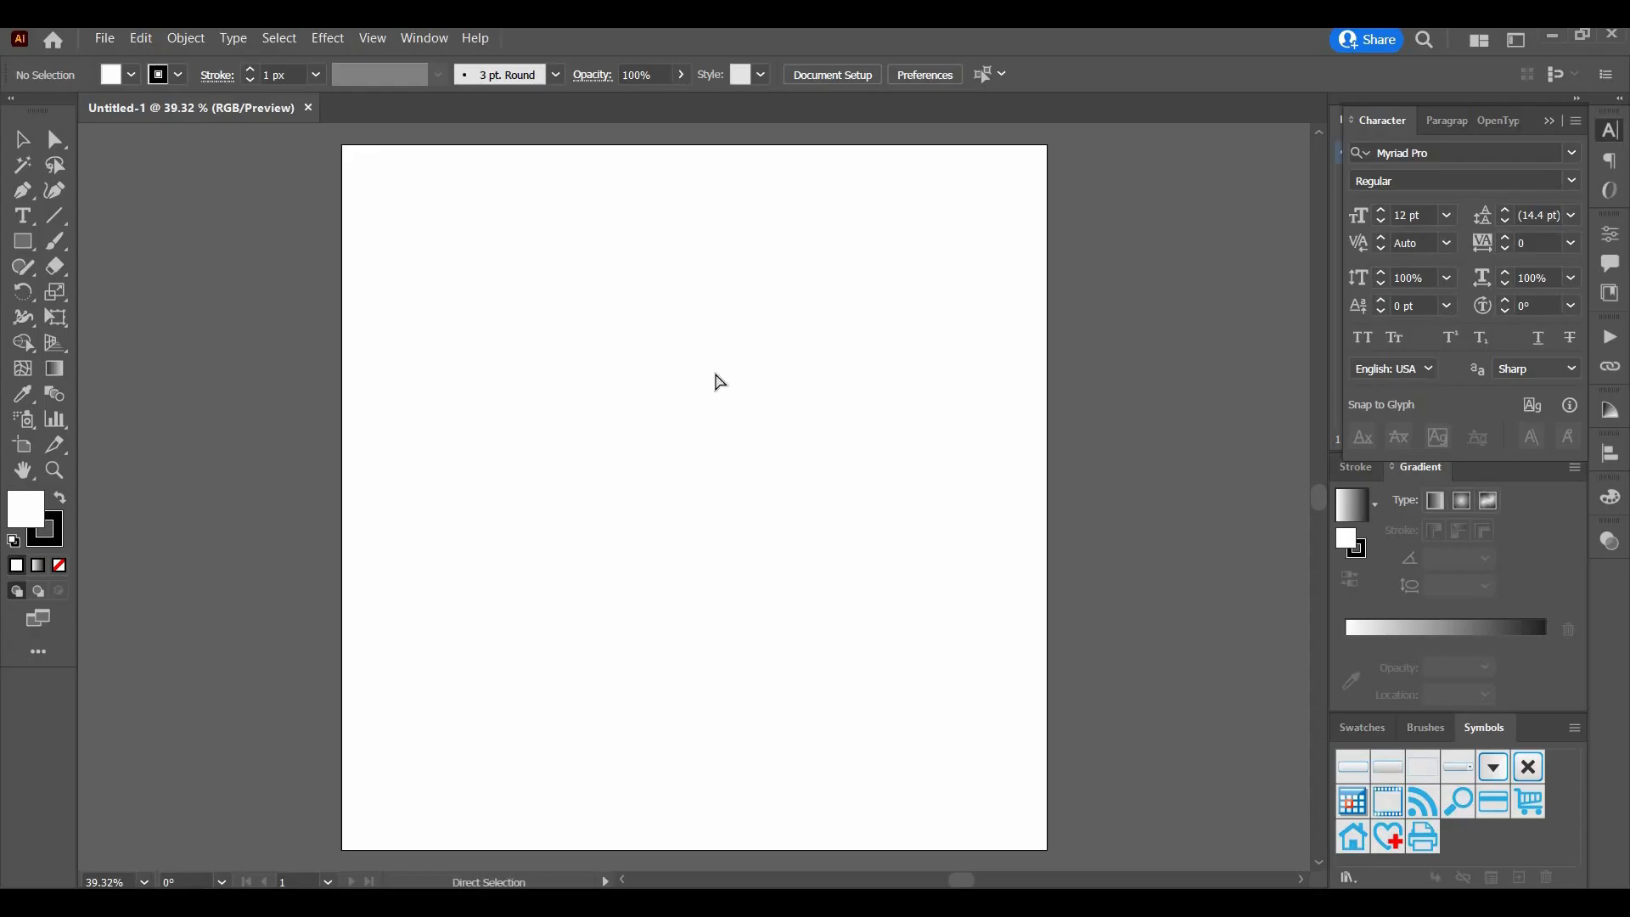
{"action": "left_click_drag", "start_coordinate": [715, 382], "coordinate": [1306, 337]}
{"action": "key", "text": "ctrl+minus"}
{"action": "key", "text": "ctrl+minus"}
{"action": "key", "text": "ctrl+minus"}
{"action": "key", "text": "ctrl+minus"}
{"action": "key", "text": "ctrl+z"}
{"action": "left_click_drag", "start_coordinate": [724, 397], "coordinate": [1120, 395]}
- Move the blank artboard away from the reference images and duplicate it between its new position and the images
{"action": "key", "text": "shift+o"}
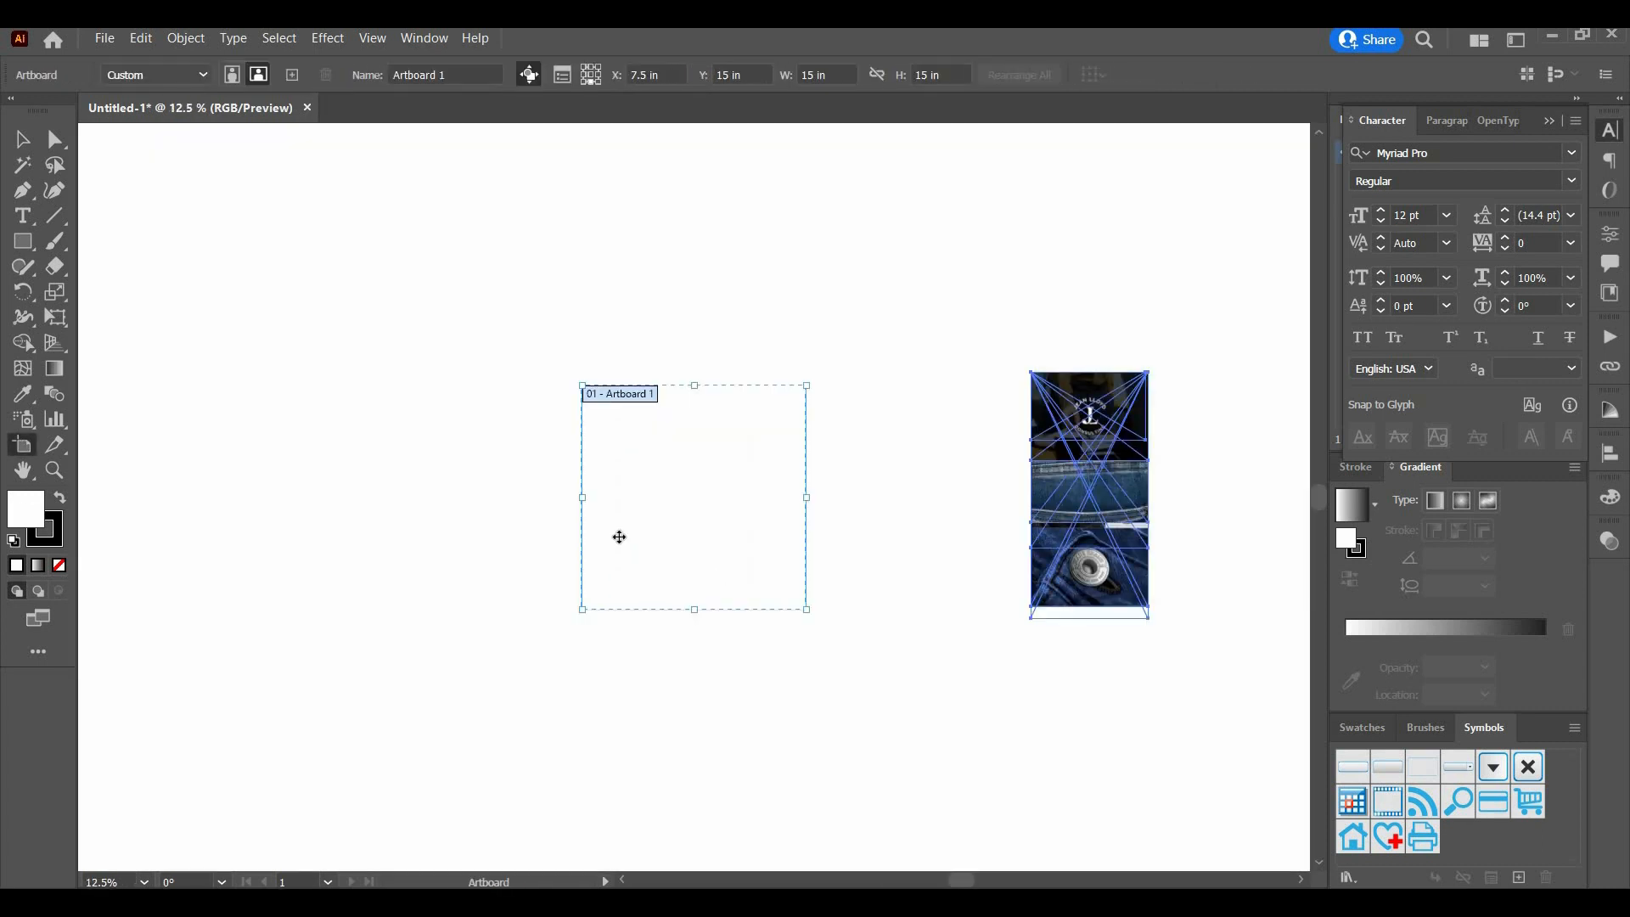
{"action": "left_click_drag", "start_coordinate": [619, 536], "coordinate": [228, 536]}
{"action": "left_click_drag", "start_coordinate": [279, 537], "coordinate": [782, 536]}
{"action": "left_click", "coordinate": [22, 139]}
- Arrange the Jean Lloyd logo, Laulia label and metal button images side by side, starting on the second artboard
{"action": "left_click_drag", "start_coordinate": [1099, 410], "coordinate": [764, 431]}
{"action": "left_click_drag", "start_coordinate": [1090, 417], "coordinate": [884, 418]}
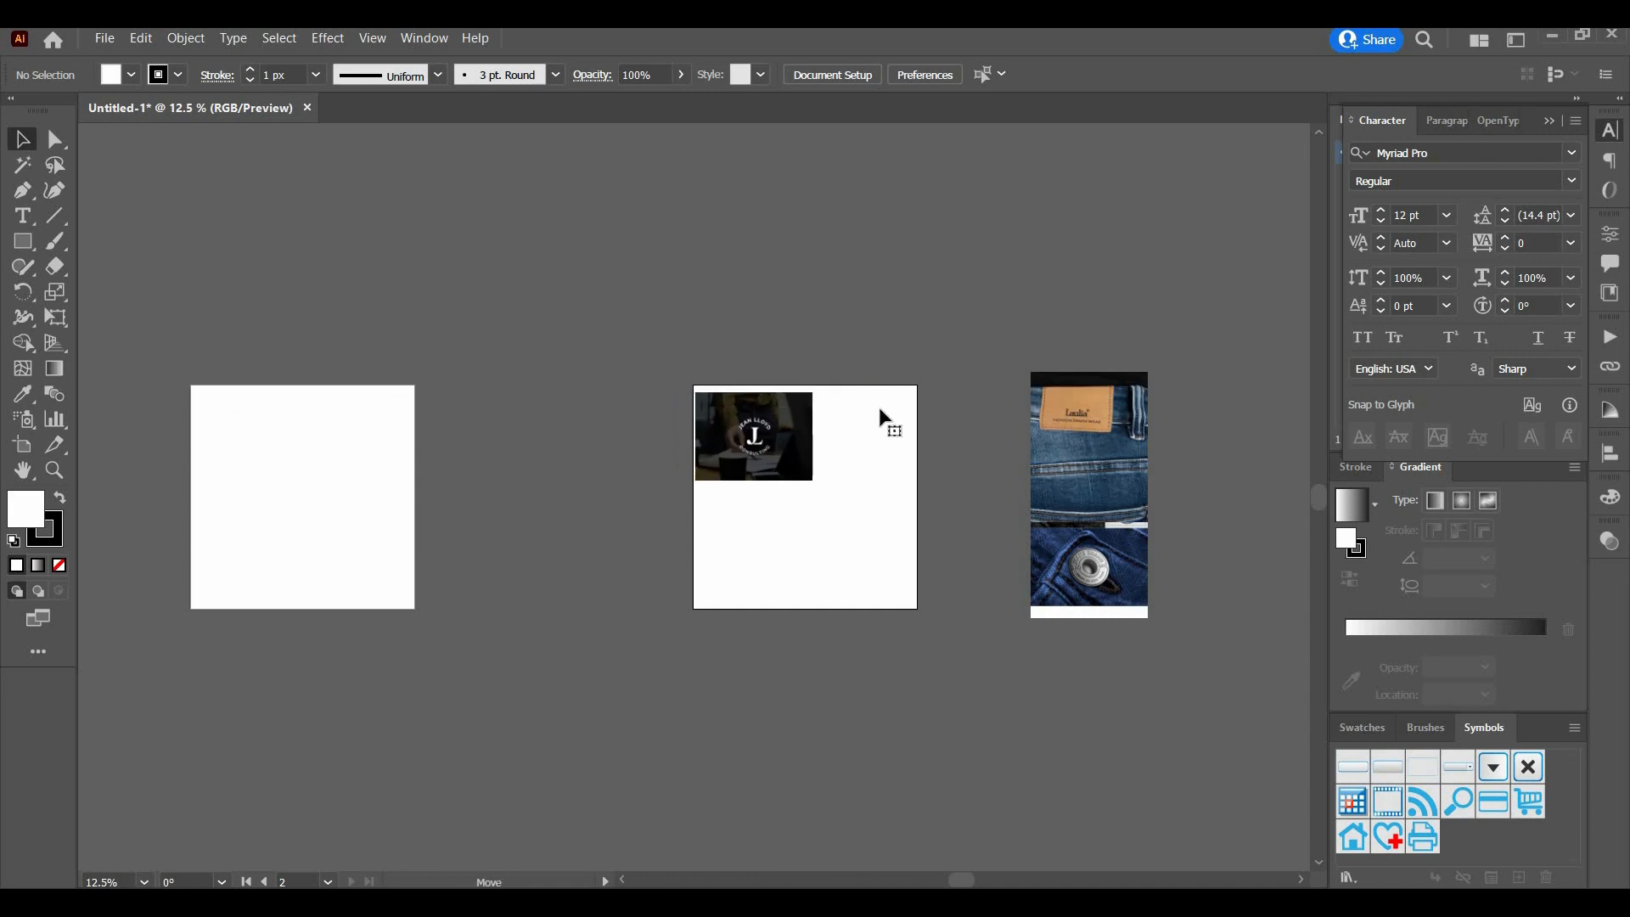
{"action": "left_click", "coordinate": [1149, 423]}
{"action": "key", "text": "ctrl+plus"}
{"action": "key", "text": "ctrl+plus"}
{"action": "scroll", "coordinate": [1137, 420], "scroll_direction": "right", "scroll_amount": 4}
{"action": "left_click_drag", "start_coordinate": [1119, 416], "coordinate": [701, 451]}
{"action": "left_click_drag", "start_coordinate": [1032, 455], "coordinate": [863, 490]}
- Place the Carolina Denim, asul tag and Dirty Jean Co images beneath the three upper reference images
{"action": "left_click_drag", "start_coordinate": [1167, 436], "coordinate": [500, 674]}
{"action": "scroll", "coordinate": [492, 511], "scroll_direction": "down", "scroll_amount": 3}
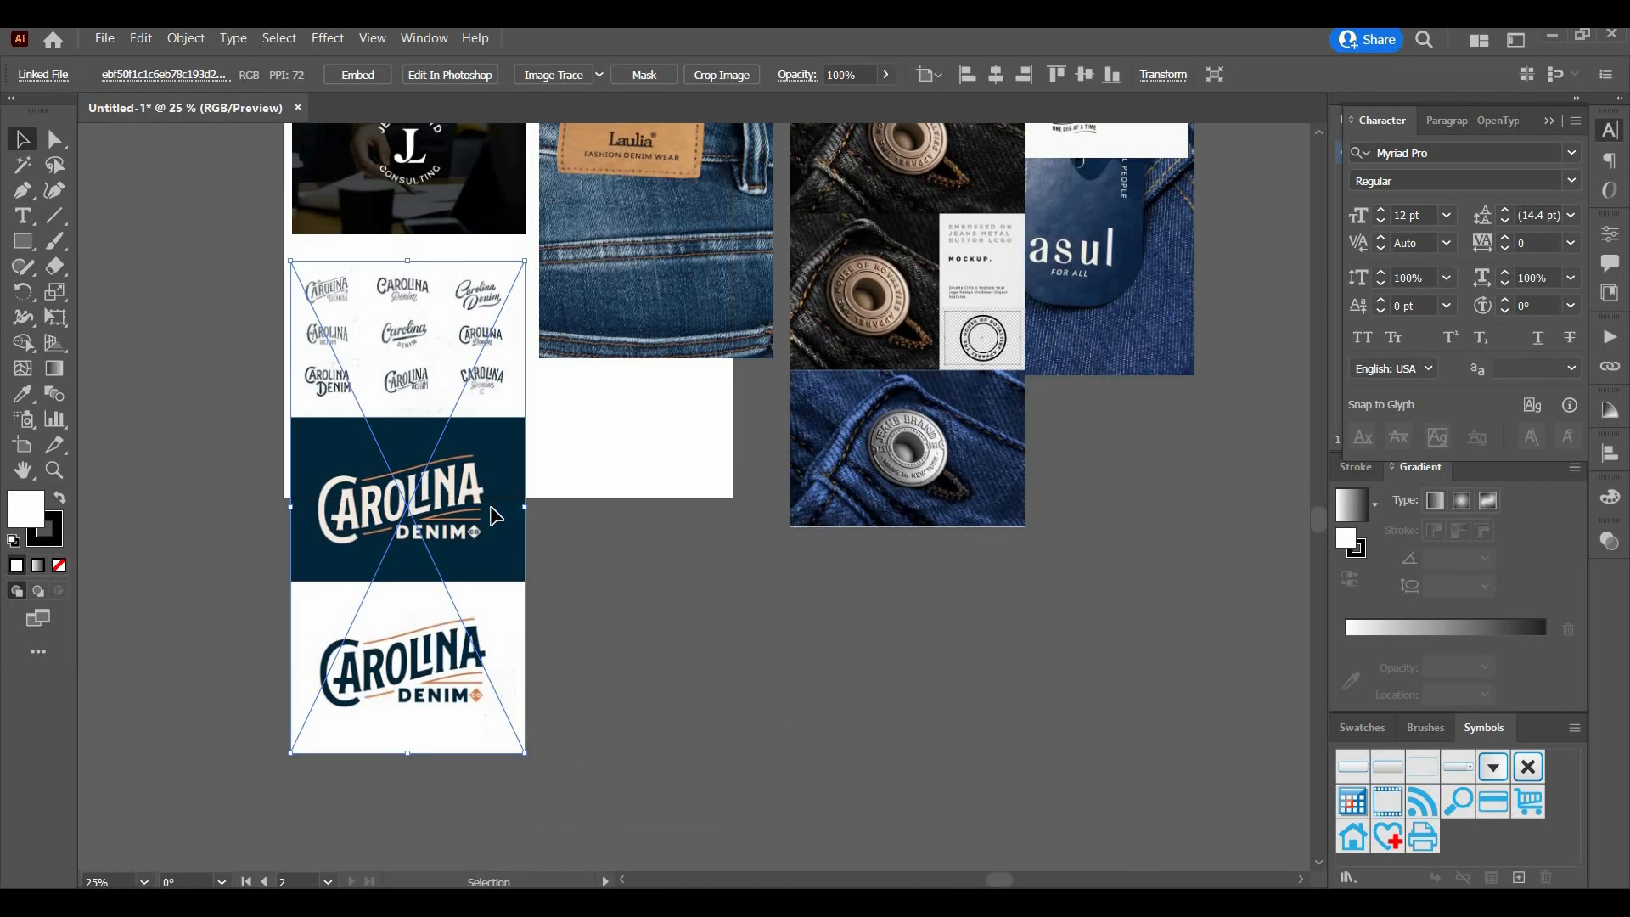
{"action": "left_click_drag", "start_coordinate": [496, 515], "coordinate": [702, 577]}
{"action": "scroll", "coordinate": [1061, 324], "scroll_direction": "up", "scroll_amount": 1}
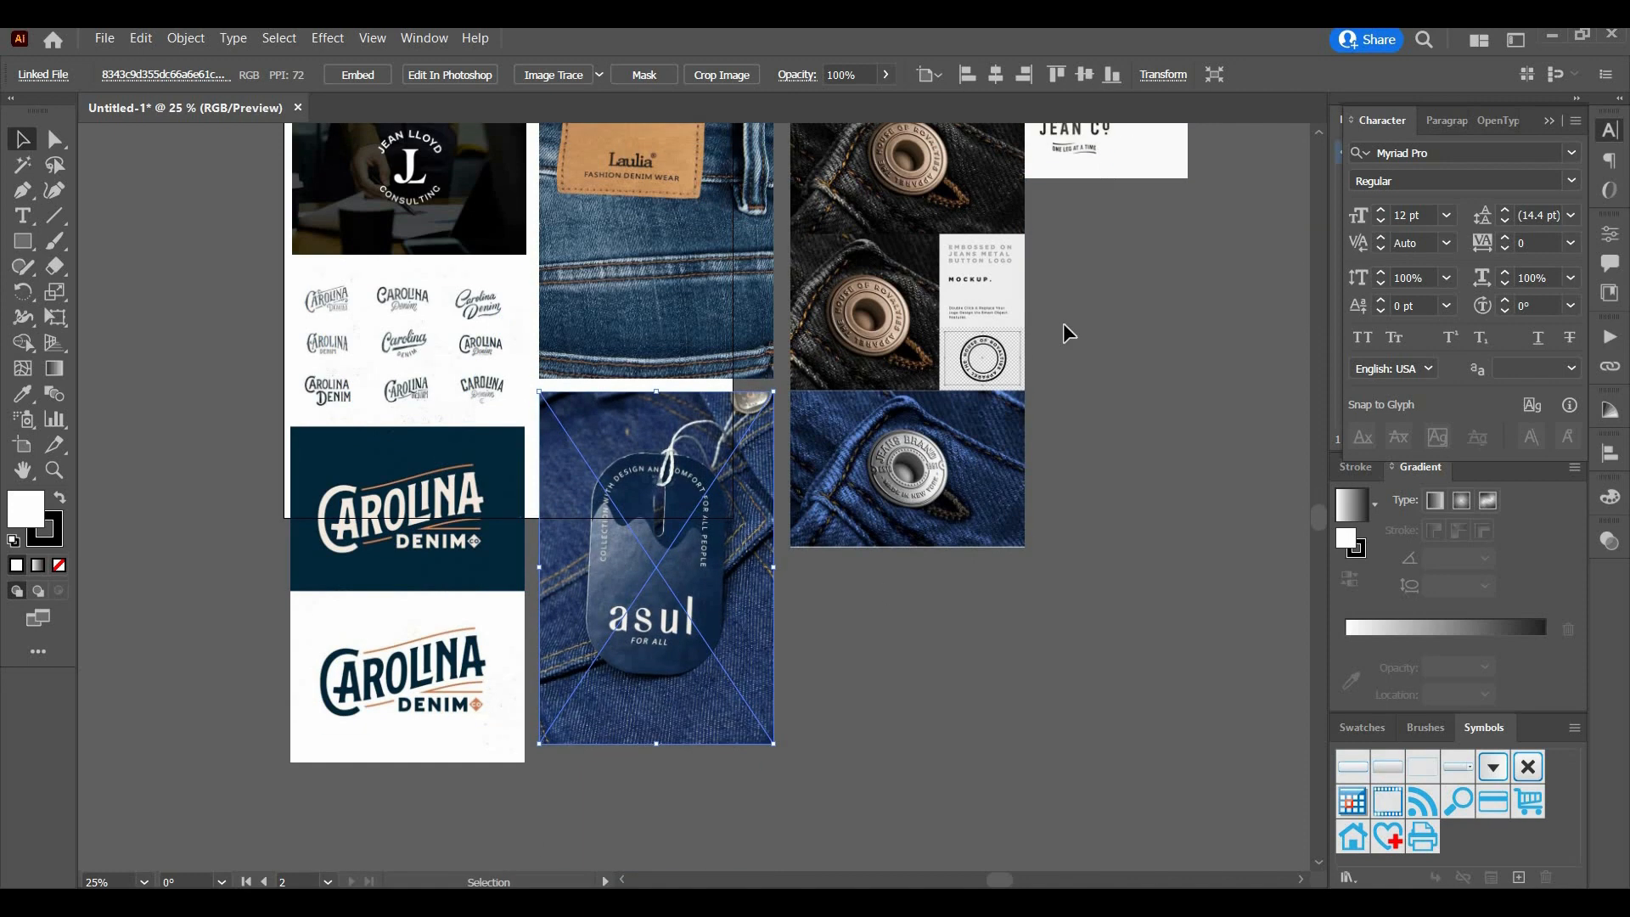
{"action": "left_click_drag", "start_coordinate": [1093, 162], "coordinate": [934, 686]}
- Look over the arranged reference images and how far they extend past the artboard
{"action": "left_click", "coordinate": [1070, 595]}
{"action": "key", "text": "ctrl+minus"}
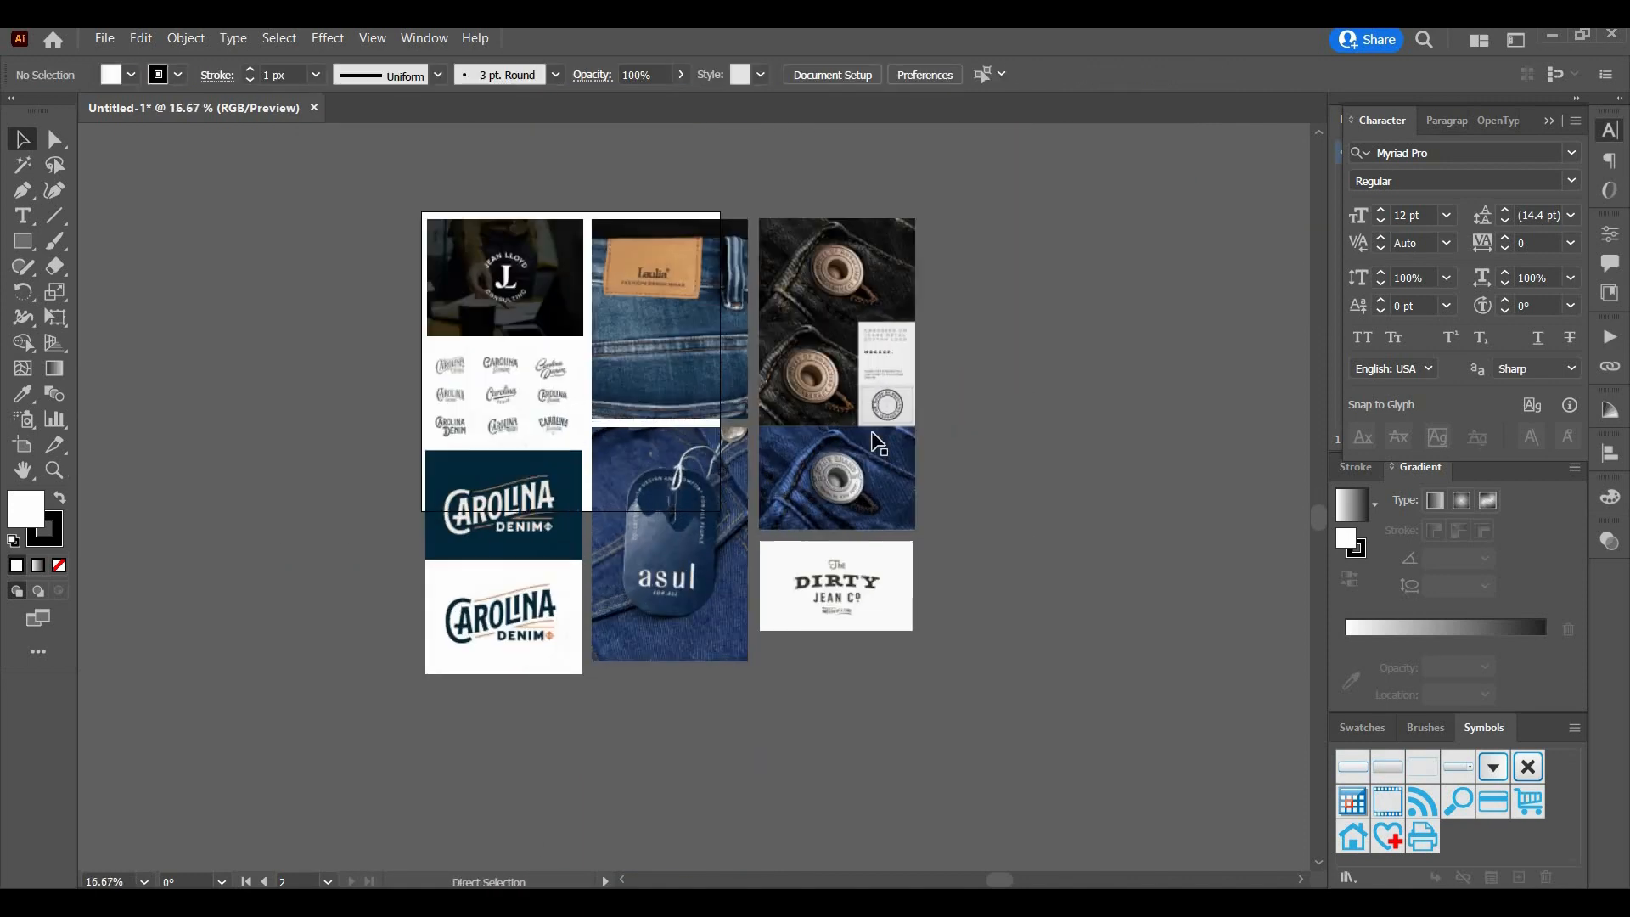
{"action": "key", "text": "ctrl+plus"}
{"action": "key", "text": "ctrl+plus"}
{"action": "scroll", "coordinate": [872, 433], "scroll_direction": "up", "scroll_amount": 3}
{"action": "scroll", "coordinate": [872, 433], "scroll_direction": "left", "scroll_amount": 6}
{"action": "scroll", "coordinate": [877, 442], "scroll_direction": "right", "scroll_amount": 6}
{"action": "scroll", "coordinate": [877, 442], "scroll_direction": "down", "scroll_amount": 2}
{"action": "key", "text": "ctrl+minus"}
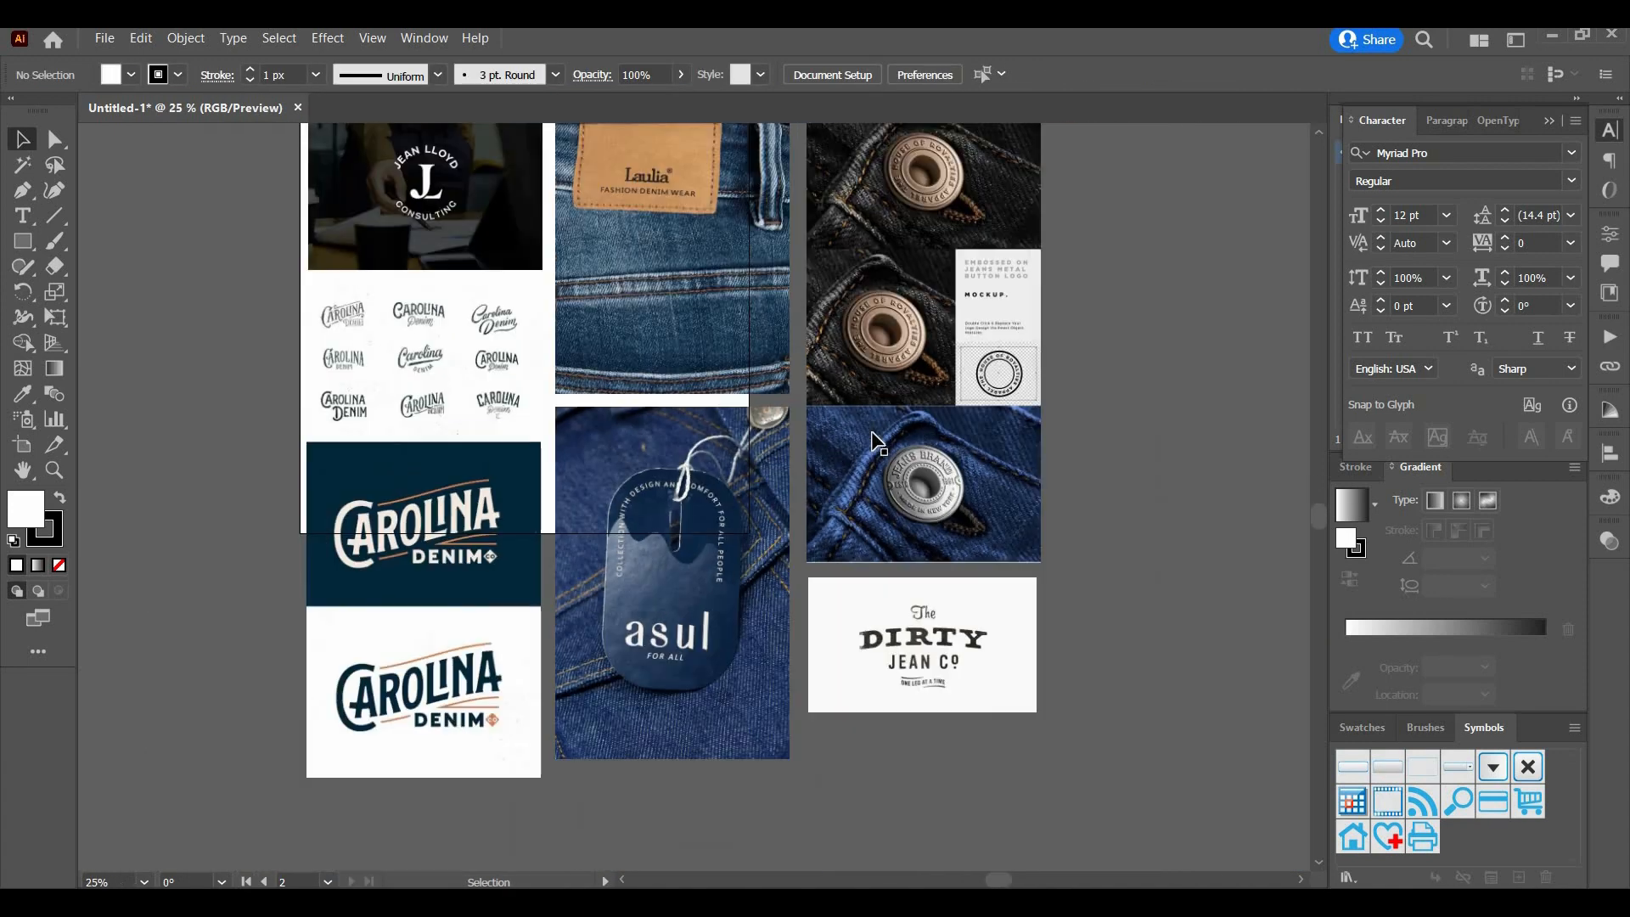
{"action": "scroll", "coordinate": [877, 442], "scroll_direction": "up", "scroll_amount": 2}
{"action": "scroll", "coordinate": [97, 453], "scroll_direction": "down", "scroll_amount": 3}
- Enlarge the second artboard so that it encloses all six reference images
{"action": "left_click", "coordinate": [22, 443]}
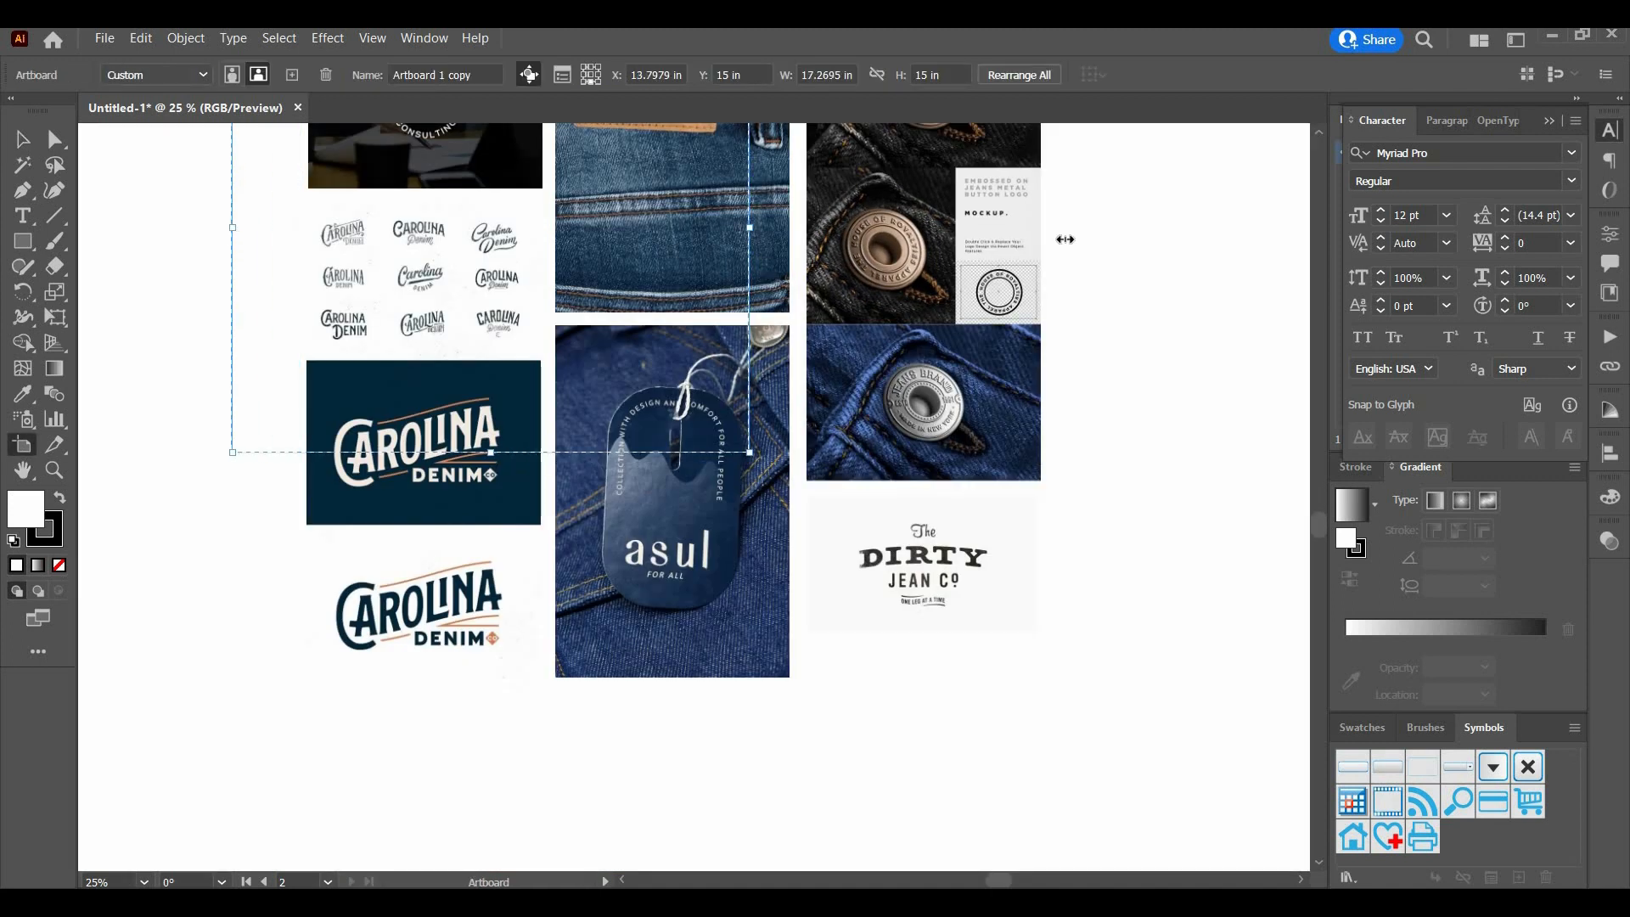
{"action": "scroll", "coordinate": [706, 402], "scroll_direction": "up", "scroll_amount": 3}
{"action": "scroll", "coordinate": [666, 365], "scroll_direction": "down", "scroll_amount": 4}
{"action": "left_click_drag", "start_coordinate": [666, 365], "coordinate": [665, 612]}
{"action": "scroll", "coordinate": [666, 613], "scroll_direction": "up", "scroll_amount": 4}
{"action": "scroll", "coordinate": [665, 613], "scroll_direction": "down", "scroll_amount": 1}
{"action": "left_click", "coordinate": [26, 146]}
- Select all the reference images and nudge them left to sit centred on the enlarged artboard
{"action": "scroll", "coordinate": [450, 254], "scroll_direction": "down", "scroll_amount": 1}
{"action": "left_click_drag", "start_coordinate": [450, 174], "coordinate": [963, 815]}
{"action": "key", "text": "shift+Left"}
{"action": "key", "text": "shift+Left"}
{"action": "key", "text": "shift+Left"}
{"action": "key", "text": "shift+Left"}
{"action": "key", "text": "shift+Left"}
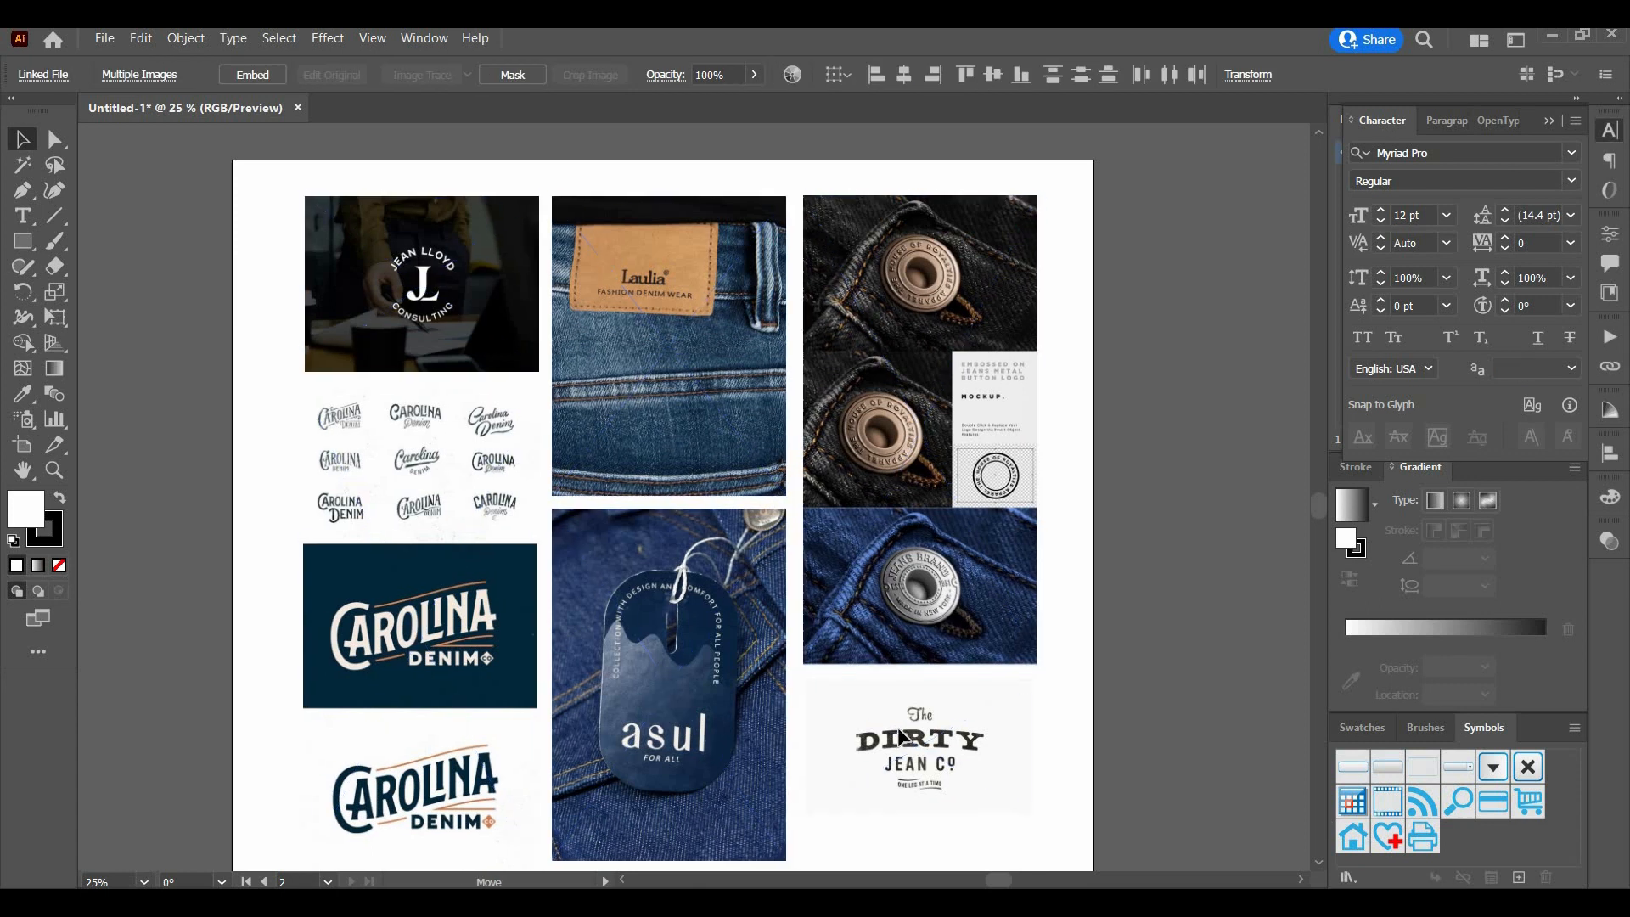
{"action": "scroll", "coordinate": [899, 658], "scroll_direction": "down", "scroll_amount": 2}
{"action": "left_click", "coordinate": [901, 658]}
{"action": "scroll", "coordinate": [902, 658], "scroll_direction": "up", "scroll_amount": 4}
{"action": "key", "text": "ctrl+a"}
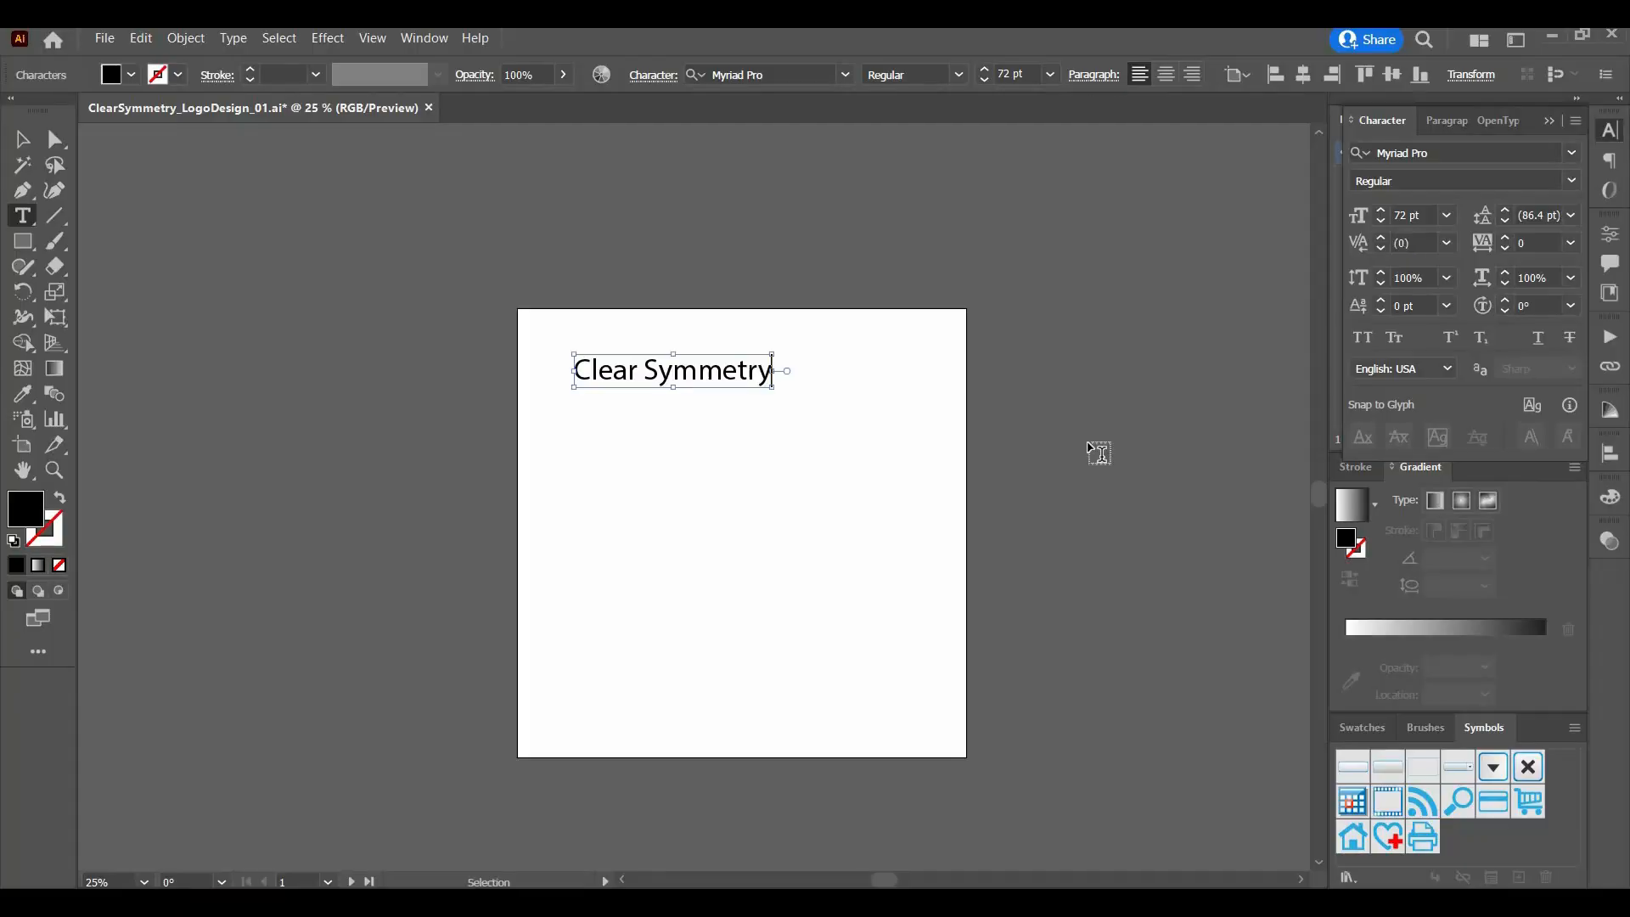
- Finish the Clear Symmetry text and place a duplicate of it directly below
{"action": "key", "text": "Escape"}
{"action": "key", "text": "ctrl+equal"}
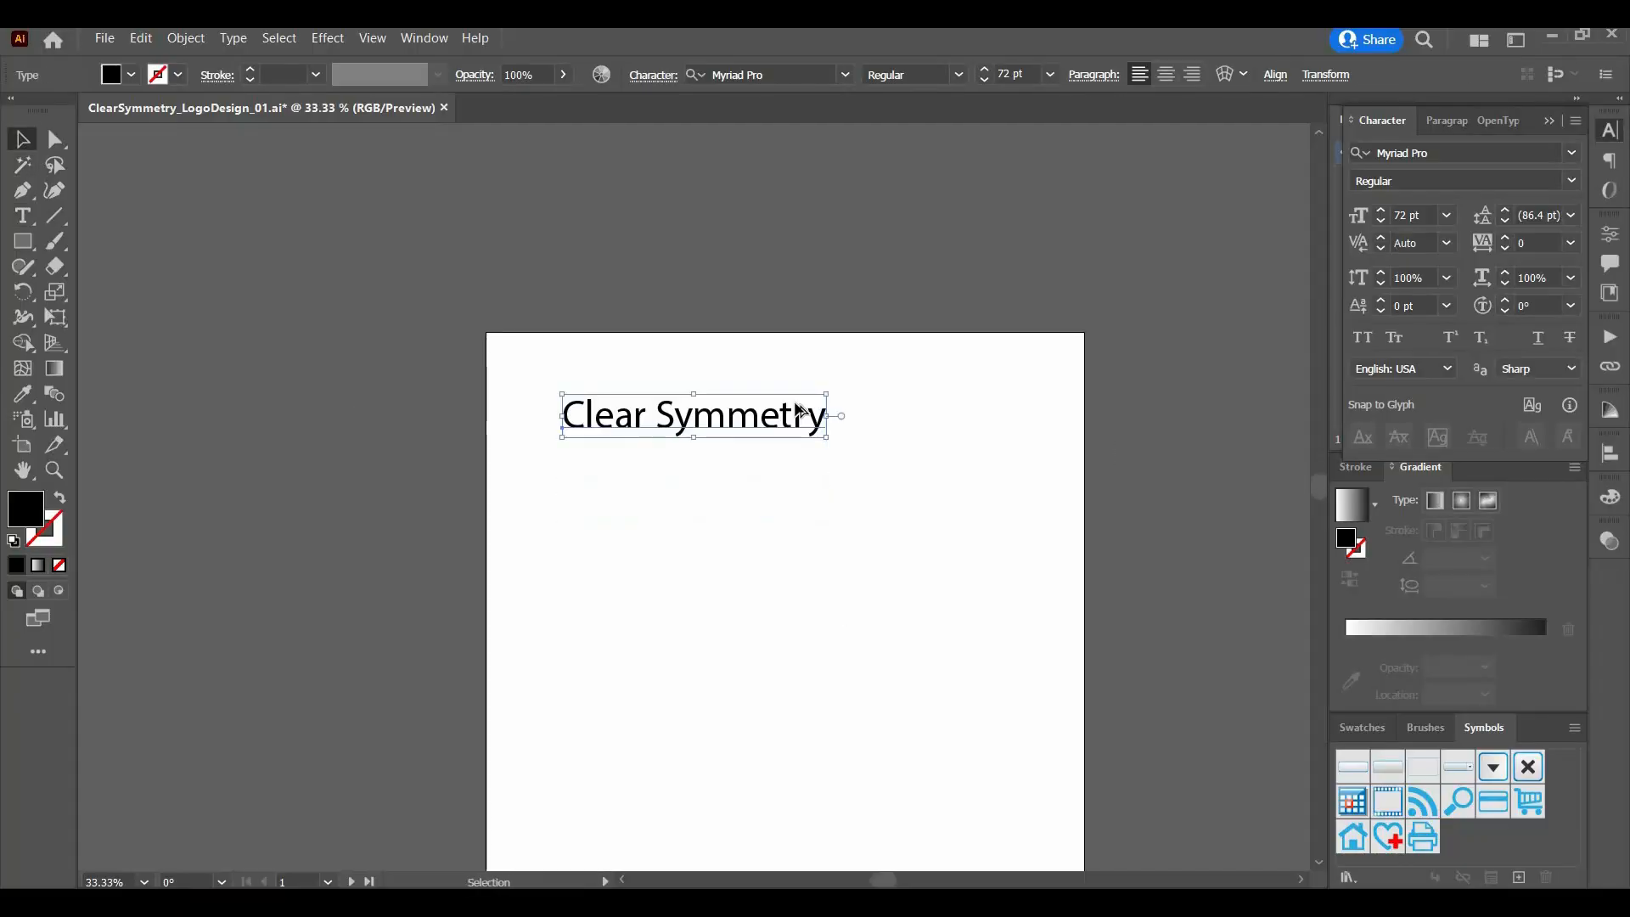
{"action": "left_click", "coordinate": [764, 421]}
{"action": "scroll", "coordinate": [764, 442], "scroll_direction": "right", "scroll_amount": 5}
- Preview the available fonts on the upper Clear Symmetry text and set it to Argent CF Regular
{"action": "left_click", "coordinate": [735, 74]}
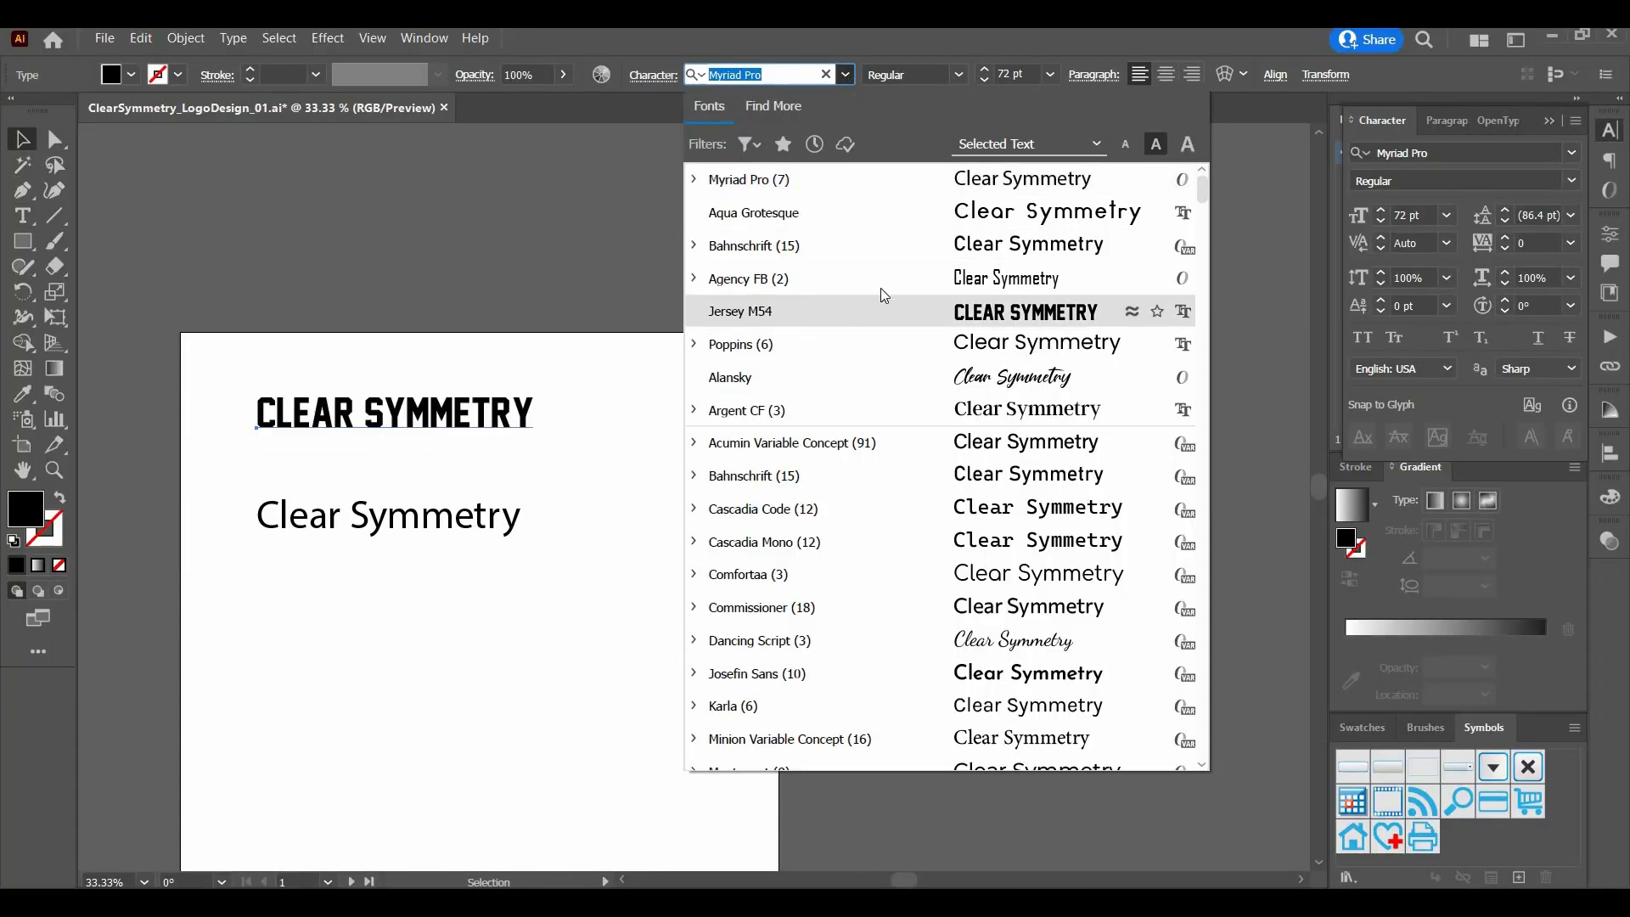
{"action": "scroll", "coordinate": [894, 291], "scroll_direction": "down", "scroll_amount": 2}
{"action": "key", "text": "Down"}
{"action": "key", "text": "Down"}
{"action": "key", "text": "Down"}
{"action": "key", "text": "Down"}
{"action": "key", "text": "Down"}
{"action": "key", "text": "Down"}
{"action": "key", "text": "Down"}
{"action": "key", "text": "Down"}
{"action": "key", "text": "Down"}
{"action": "key", "text": "Down"}
{"action": "key", "text": "Down"}
{"action": "key", "text": "Down"}
{"action": "key", "text": "Down"}
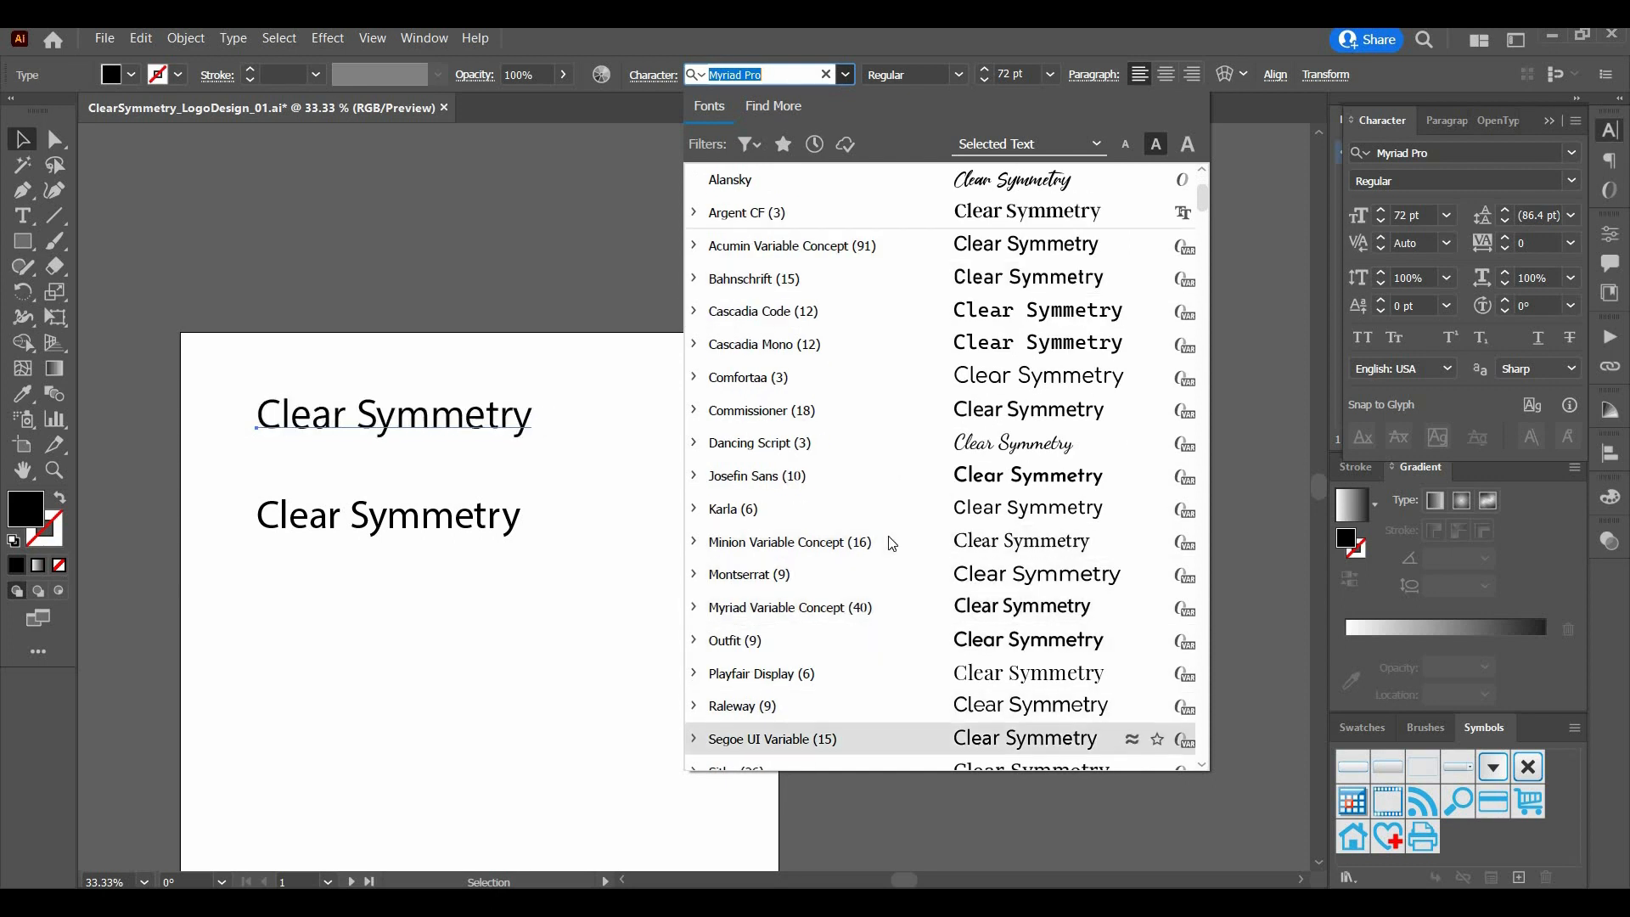
{"action": "key", "text": "Down"}
{"action": "key", "text": "Down"}
{"action": "key", "text": "Down"}
{"action": "key", "text": "Down"}
{"action": "key", "text": "Down"}
{"action": "key", "text": "Down"}
{"action": "key", "text": "Down"}
{"action": "key", "text": "Down"}
{"action": "key", "text": "Down"}
{"action": "key", "text": "Down"}
{"action": "key", "text": "Down"}
{"action": "key", "text": "Down"}
{"action": "key", "text": "Down"}
{"action": "key", "text": "Down"}
{"action": "key", "text": "Down"}
{"action": "key", "text": "Down"}
{"action": "key", "text": "Down"}
{"action": "key", "text": "Down"}
{"action": "key", "text": "Down"}
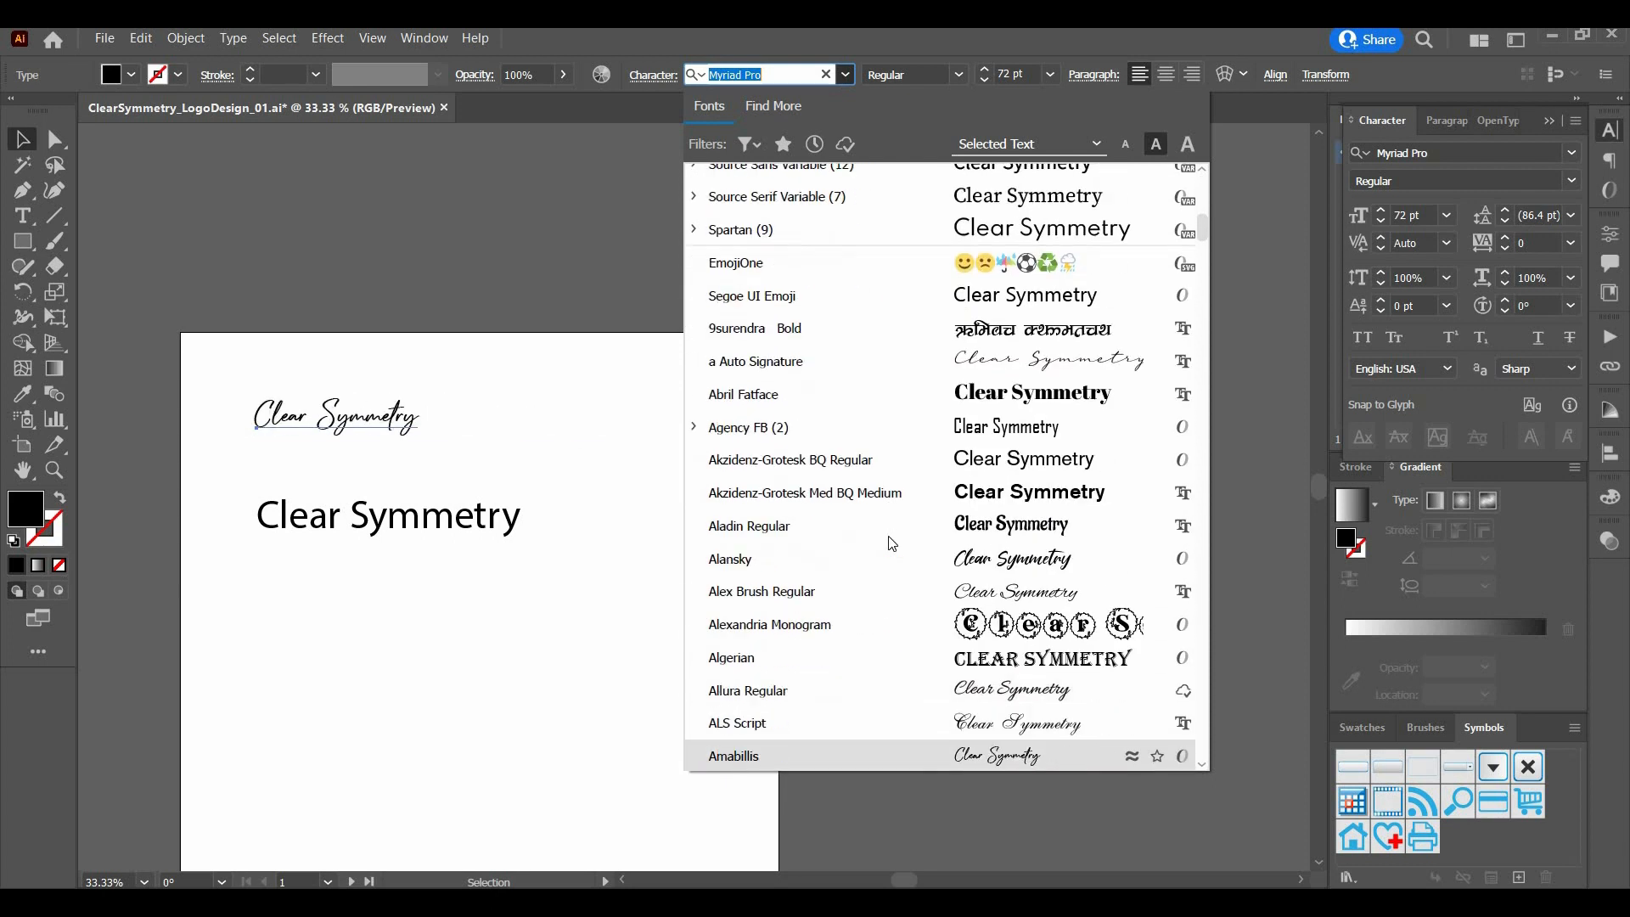
{"action": "key", "text": "Down"}
{"action": "key", "text": "Down"}
{"action": "key", "text": "Up"}
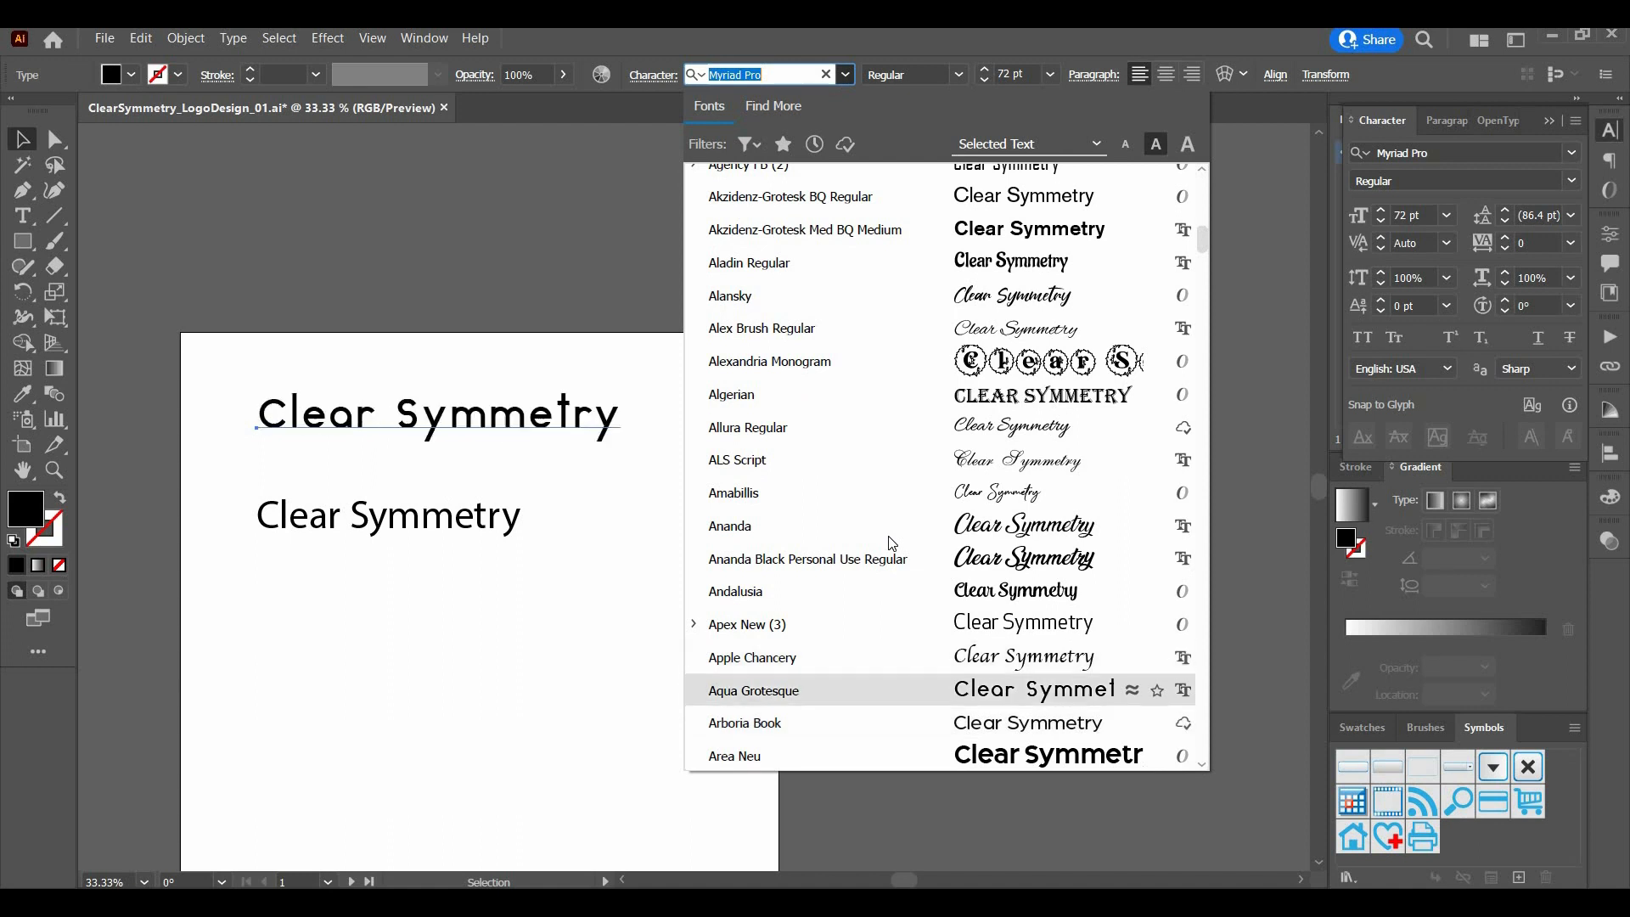
{"action": "key", "text": "Down"}
{"action": "key", "text": "Down"}
{"action": "key", "text": "Down"}
{"action": "key", "text": "Down"}
{"action": "key", "text": "Down"}
{"action": "key", "text": "Up"}
{"action": "key", "text": "Up"}
{"action": "key", "text": "Down"}
{"action": "key", "text": "Down"}
{"action": "key", "text": "Down"}
{"action": "key", "text": "Down"}
{"action": "key", "text": "Down"}
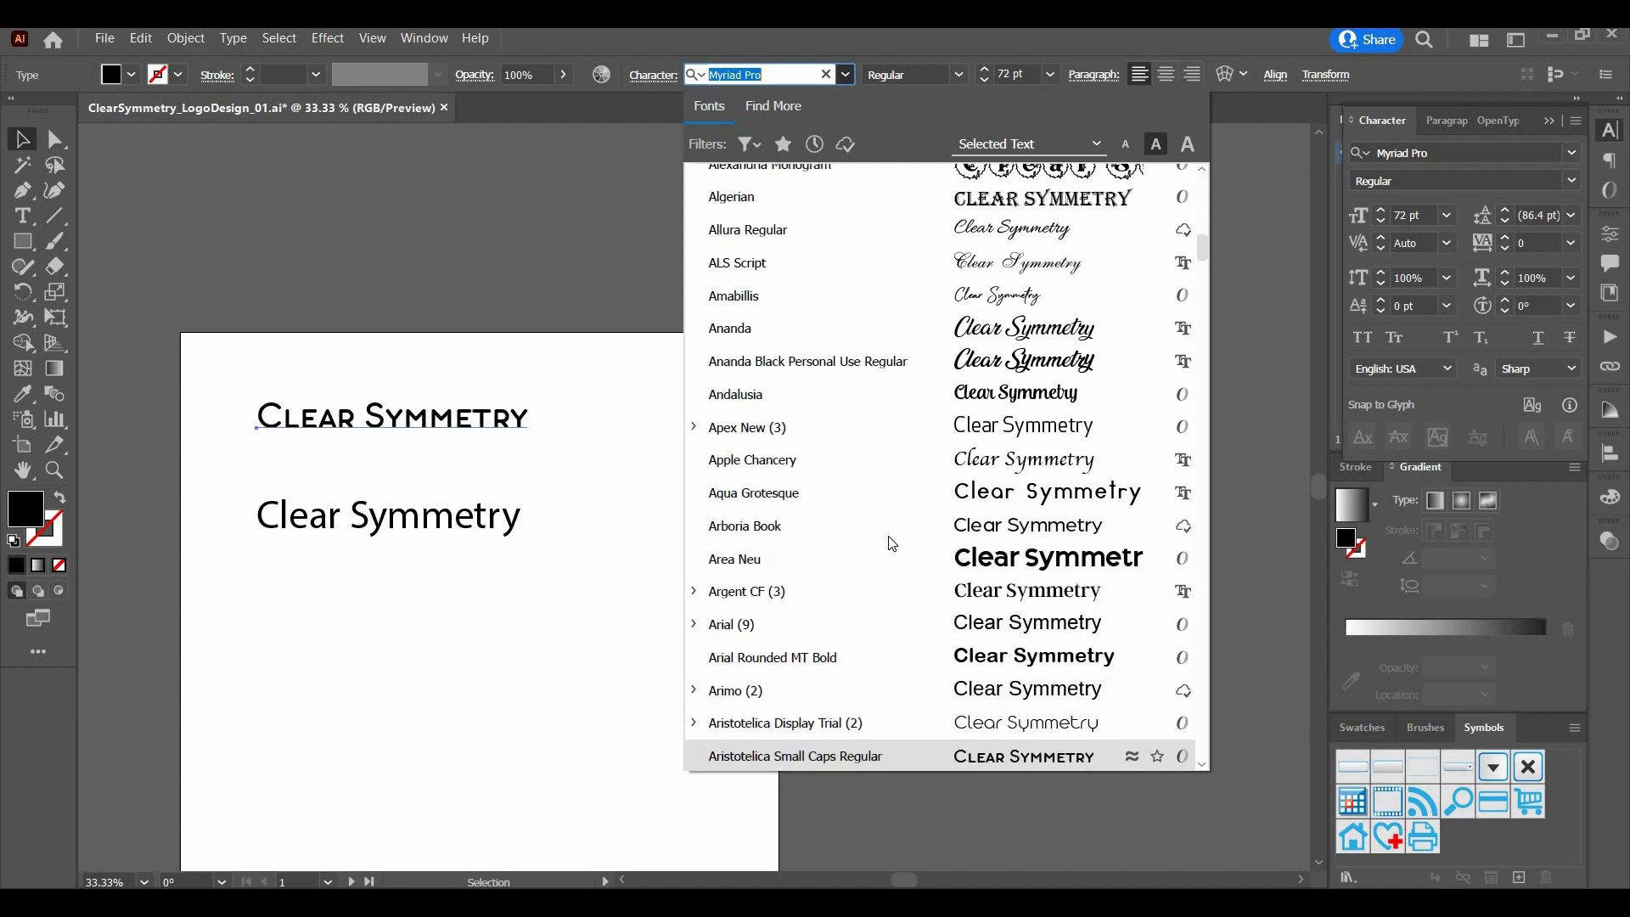
{"action": "key", "text": "Up"}
{"action": "key", "text": "Up"}
{"action": "key", "text": "Up"}
{"action": "key", "text": "Up"}
{"action": "key", "text": "Up"}
{"action": "key", "text": "Return"}
{"action": "double_click", "coordinate": [465, 420]}
{"action": "left_click", "coordinate": [23, 140]}
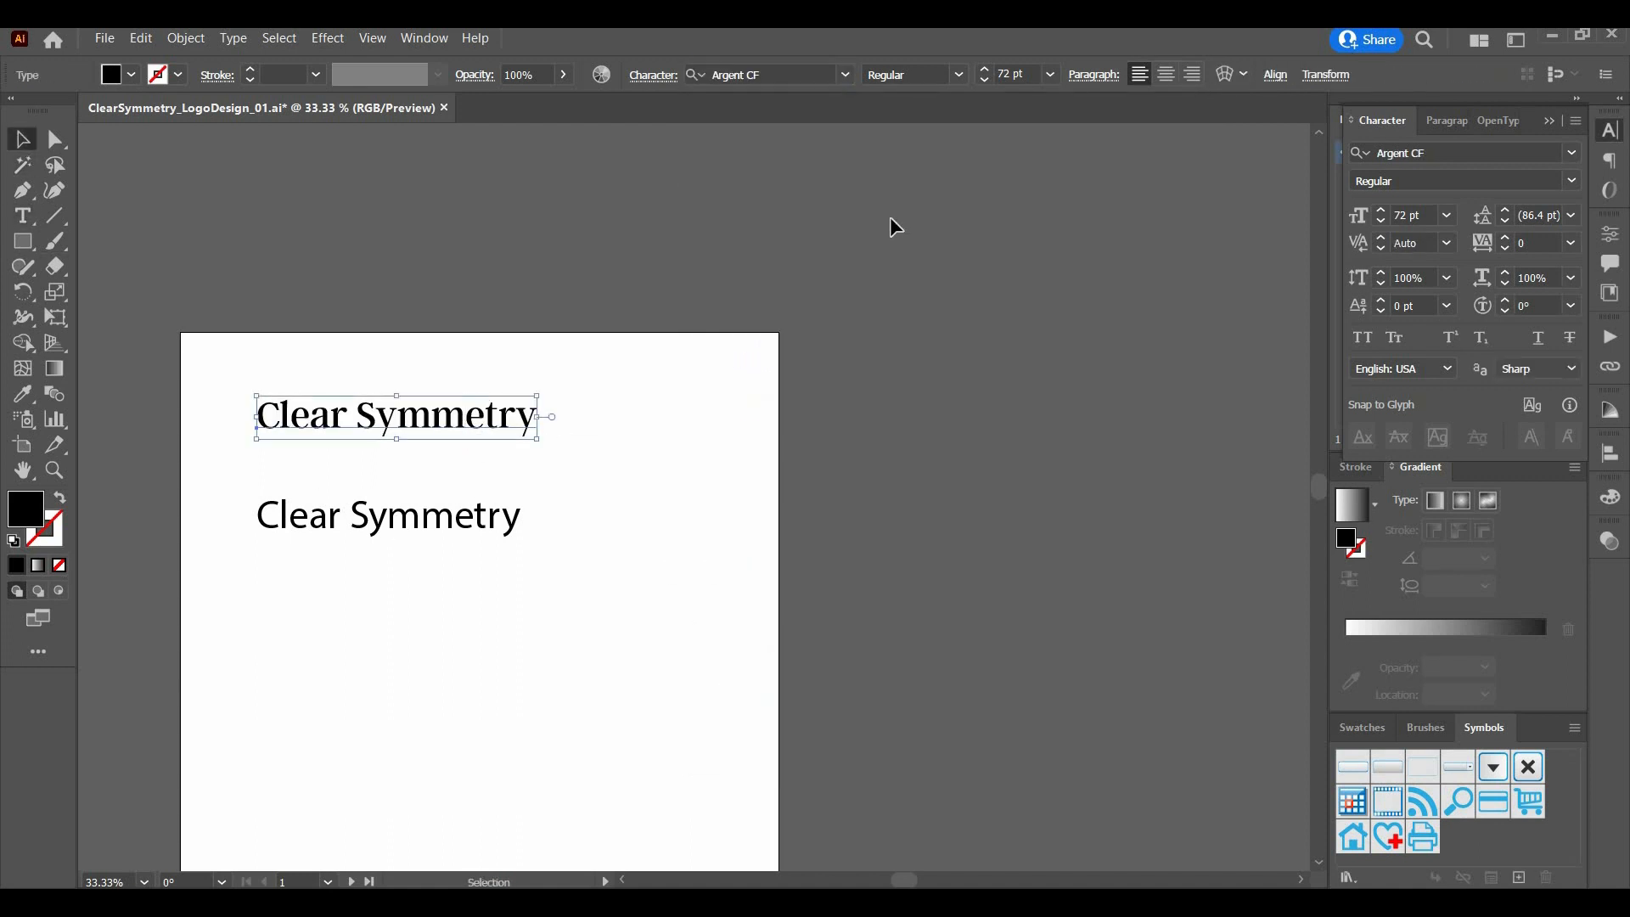
- Stack Clear above Symmetry as separate words with Clear much larger, and set Symmetry in Apex New Medium
{"action": "key", "text": "ctrl+plus"}
{"action": "key", "text": "t"}
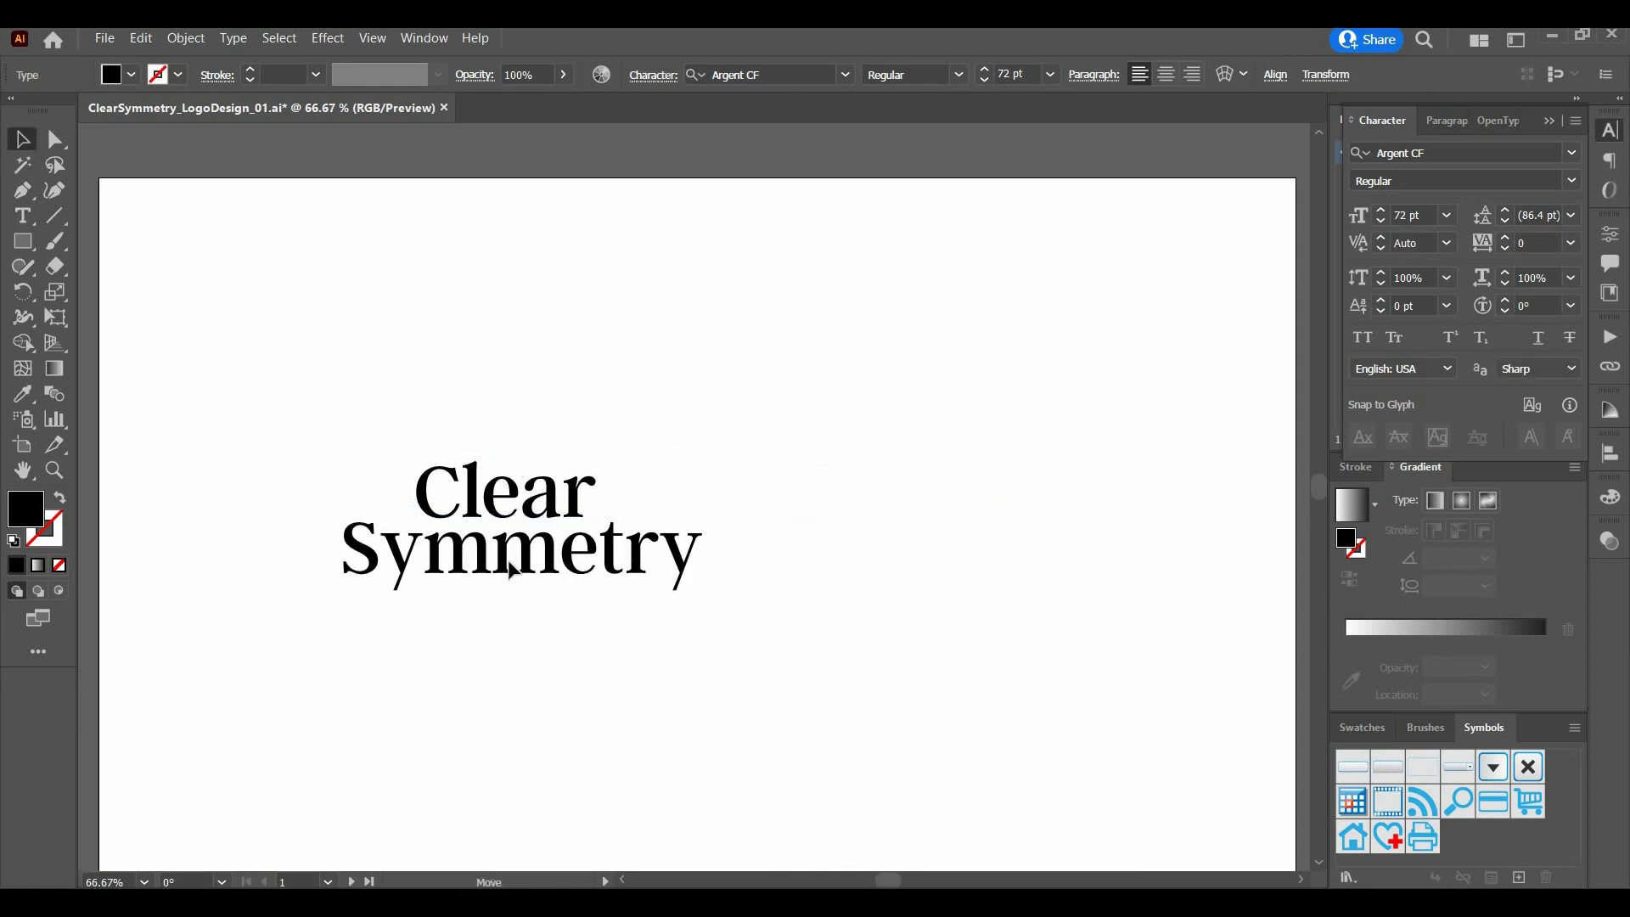
{"action": "left_click_drag", "start_coordinate": [614, 485], "coordinate": [704, 558]}
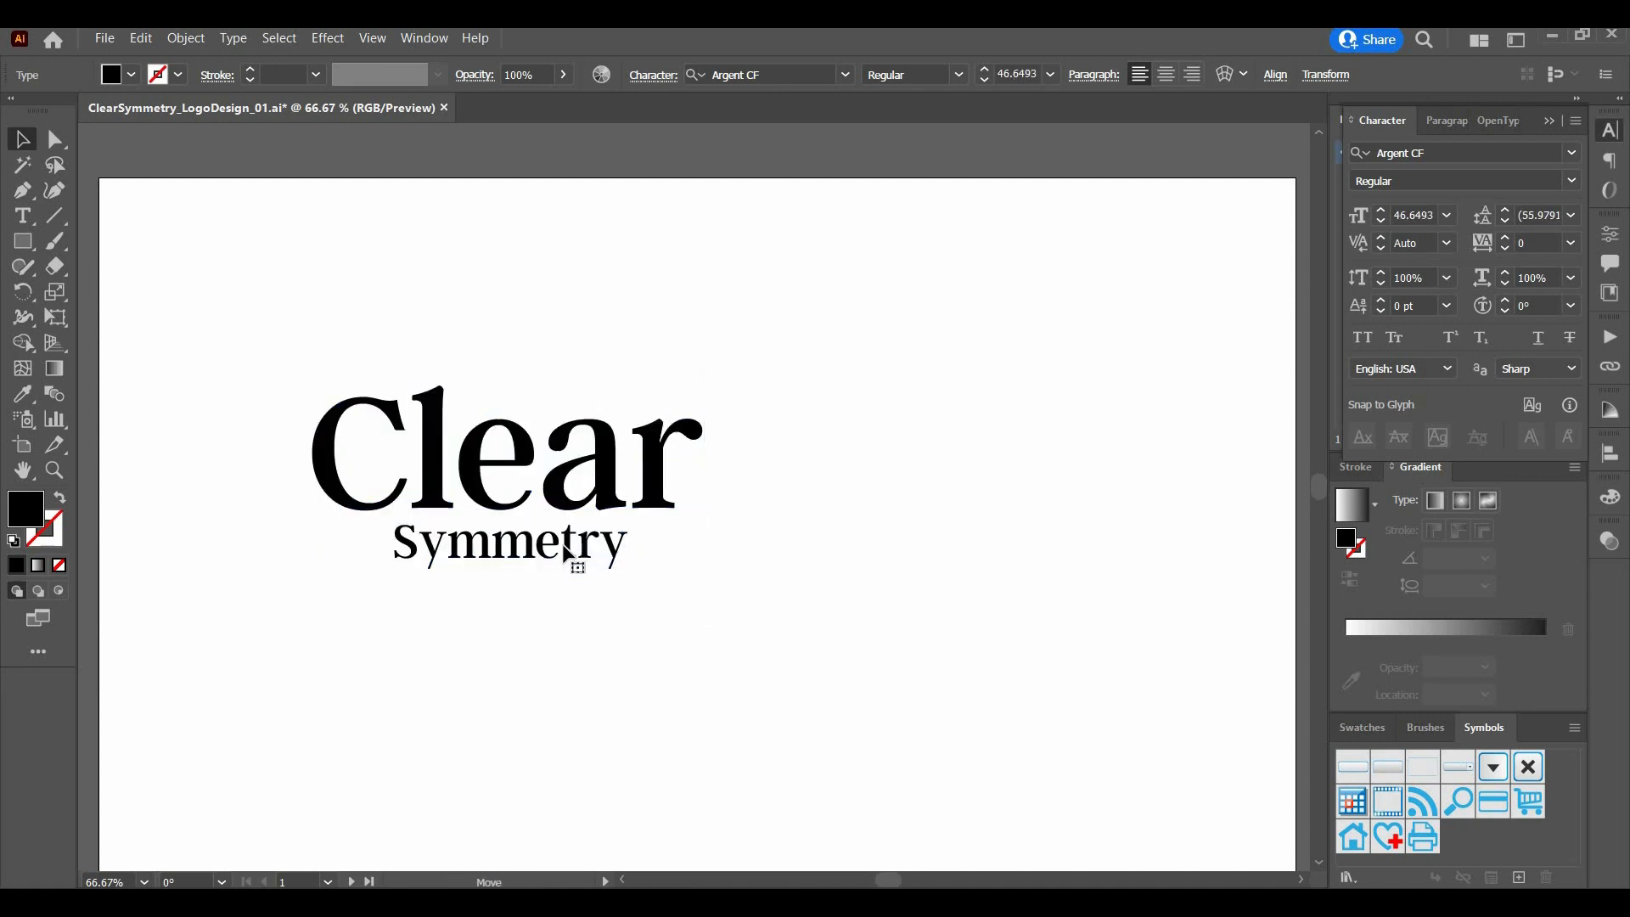
{"action": "left_click", "coordinate": [793, 65]}
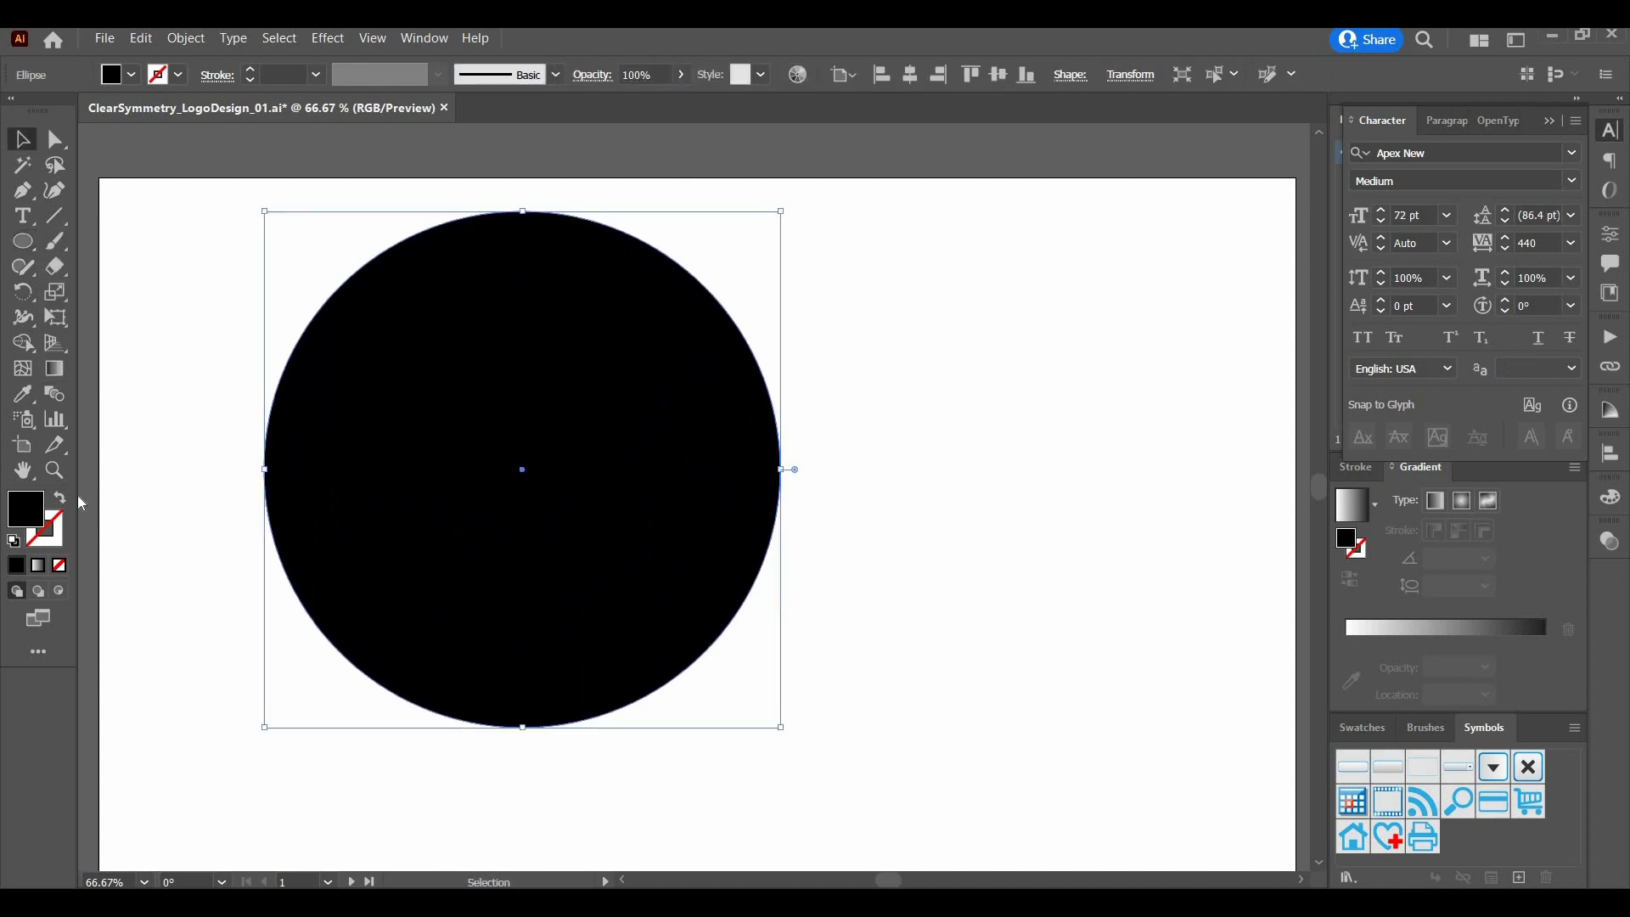
- Turn the filled circle into an unfilled outline and centre it with the Clear text horizontally and vertically
{"action": "left_click", "coordinate": [61, 498]}
{"action": "left_click", "coordinate": [660, 463], "text": "shift"}
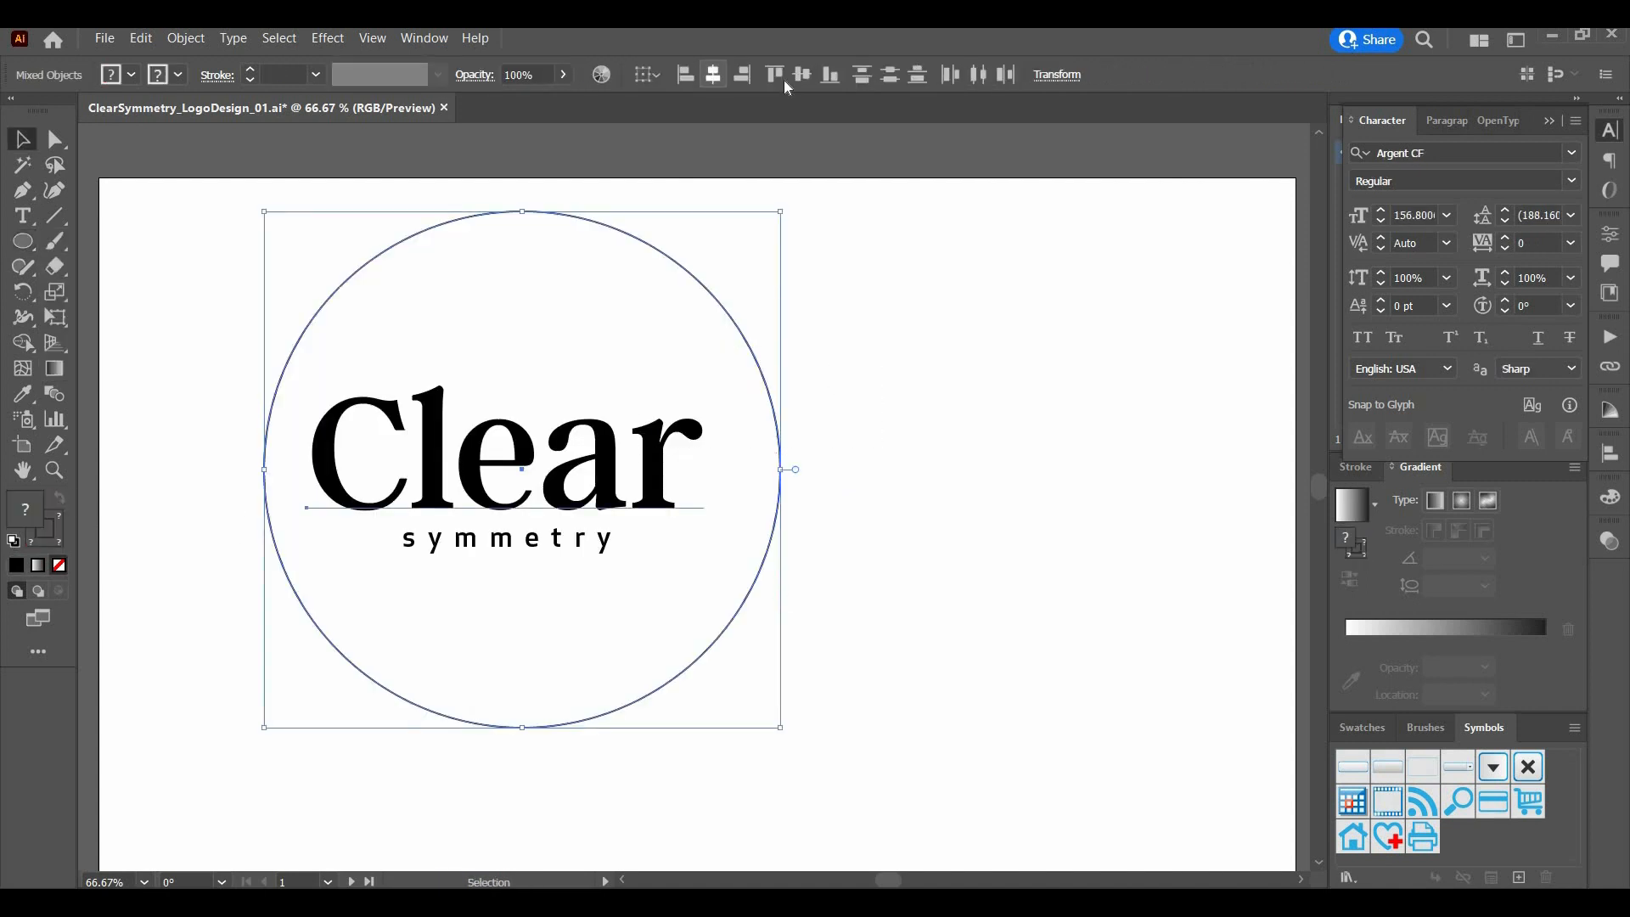
{"action": "left_click", "coordinate": [713, 74]}
{"action": "left_click", "coordinate": [802, 75]}
- Add the word symmetry as type along the path of the circle, matching the existing Apex New Medium text
{"action": "double_click", "coordinate": [412, 541]}
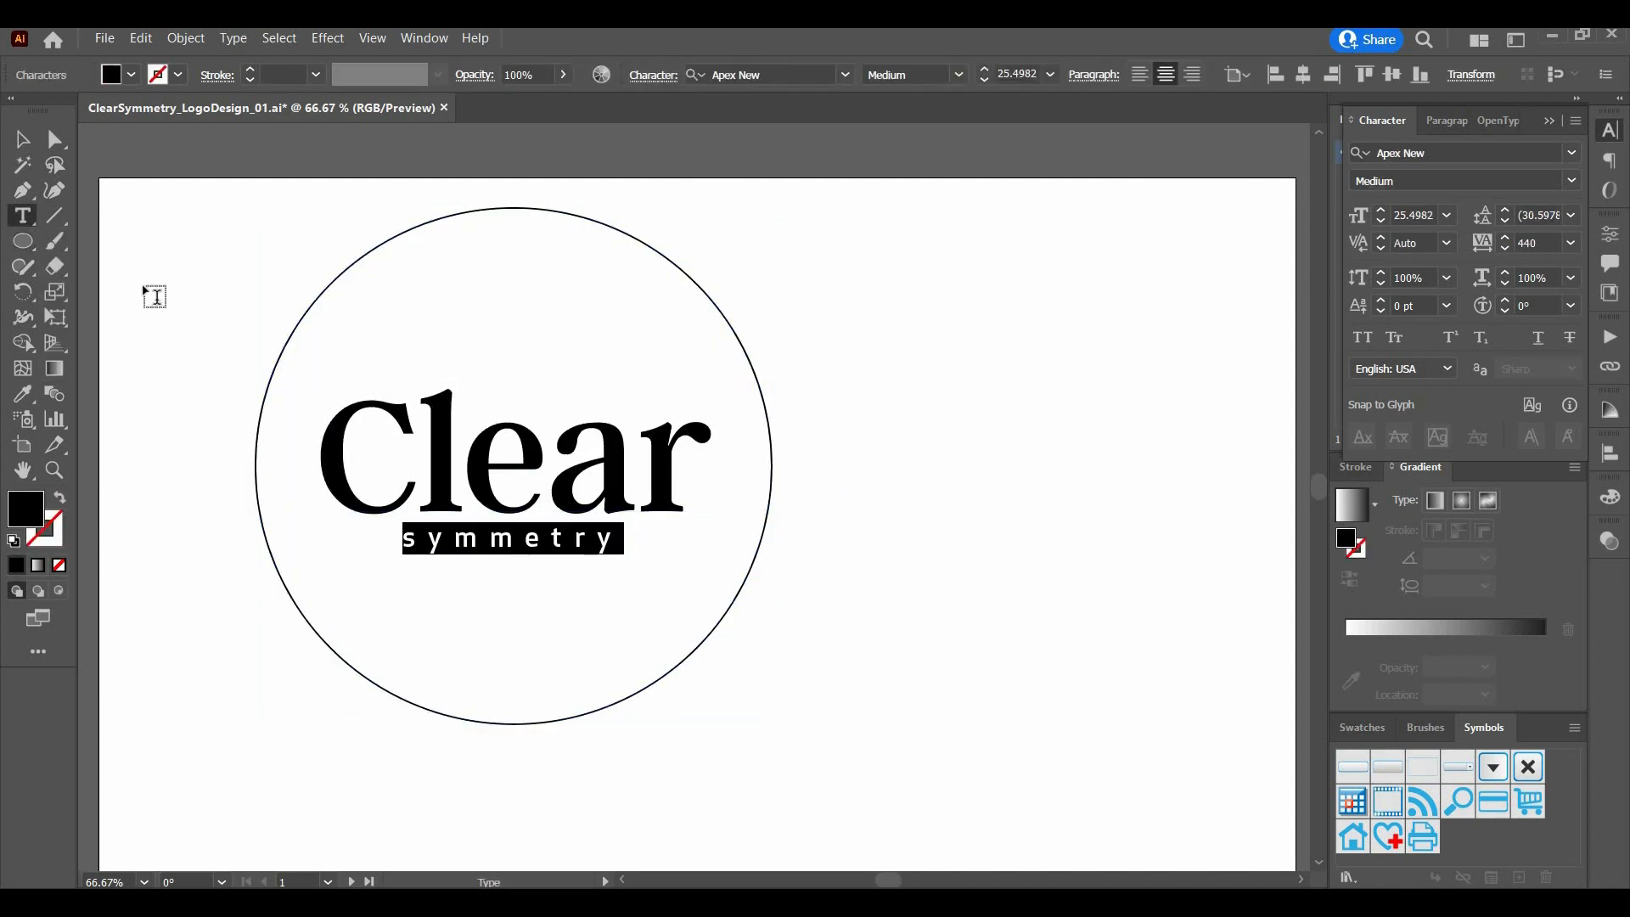
{"action": "left_click", "coordinate": [23, 164]}
{"action": "left_click", "coordinate": [23, 140]}
{"action": "left_click", "coordinate": [359, 668]}
{"action": "key", "text": "t"}
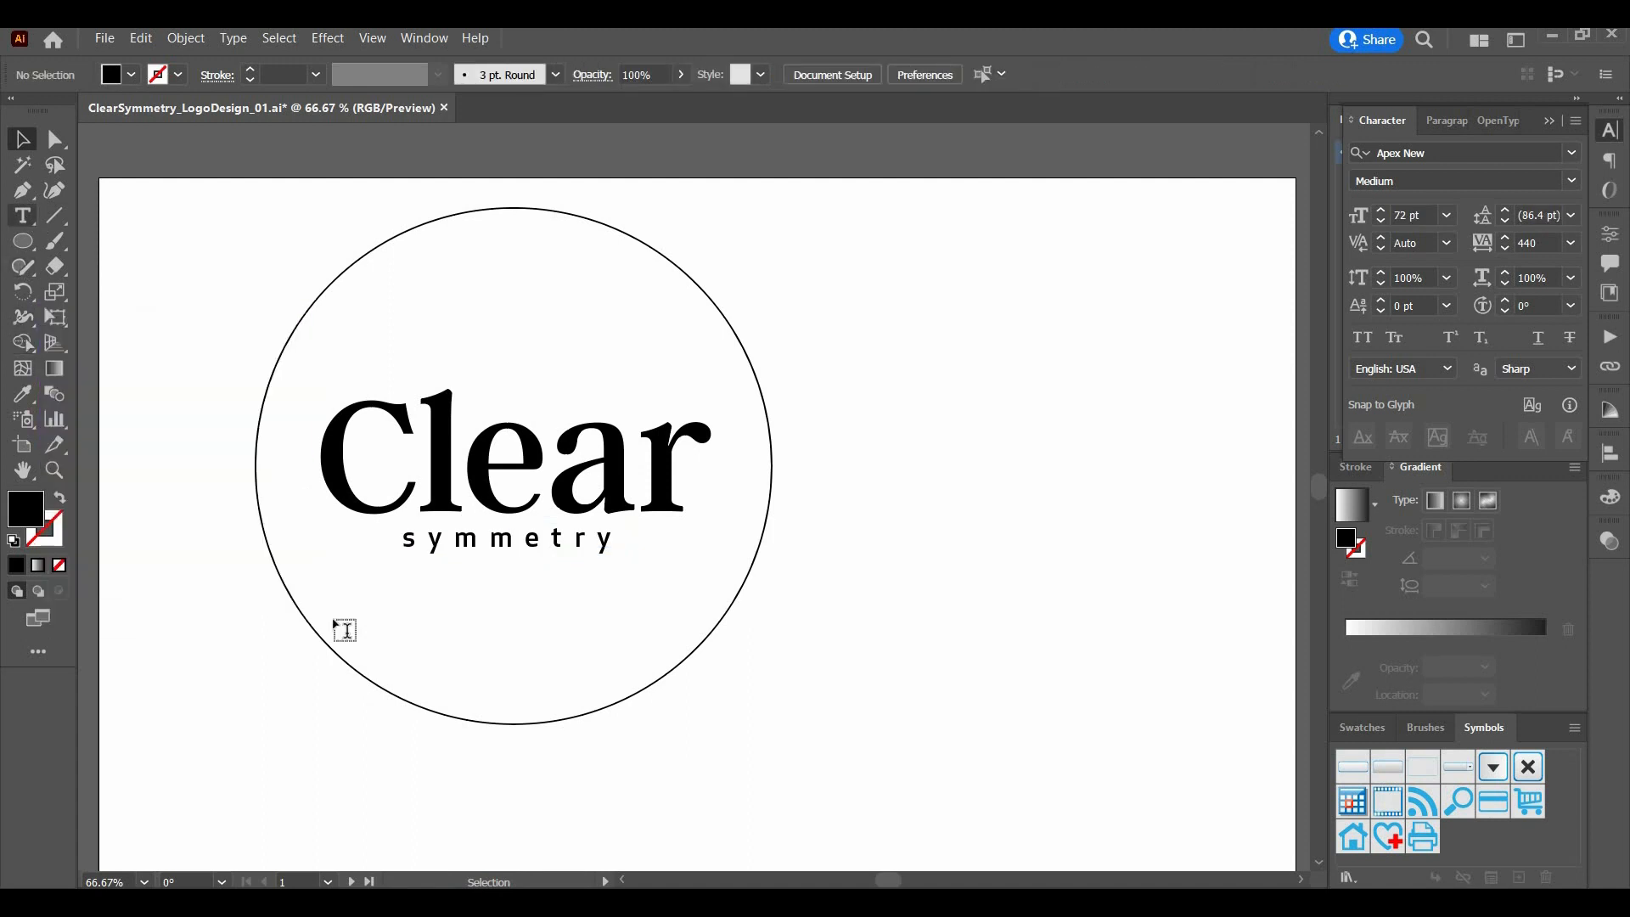
{"action": "left_click", "coordinate": [404, 694]}
{"action": "type", "text": "symmetry"}
{"action": "left_click", "coordinate": [23, 138]}
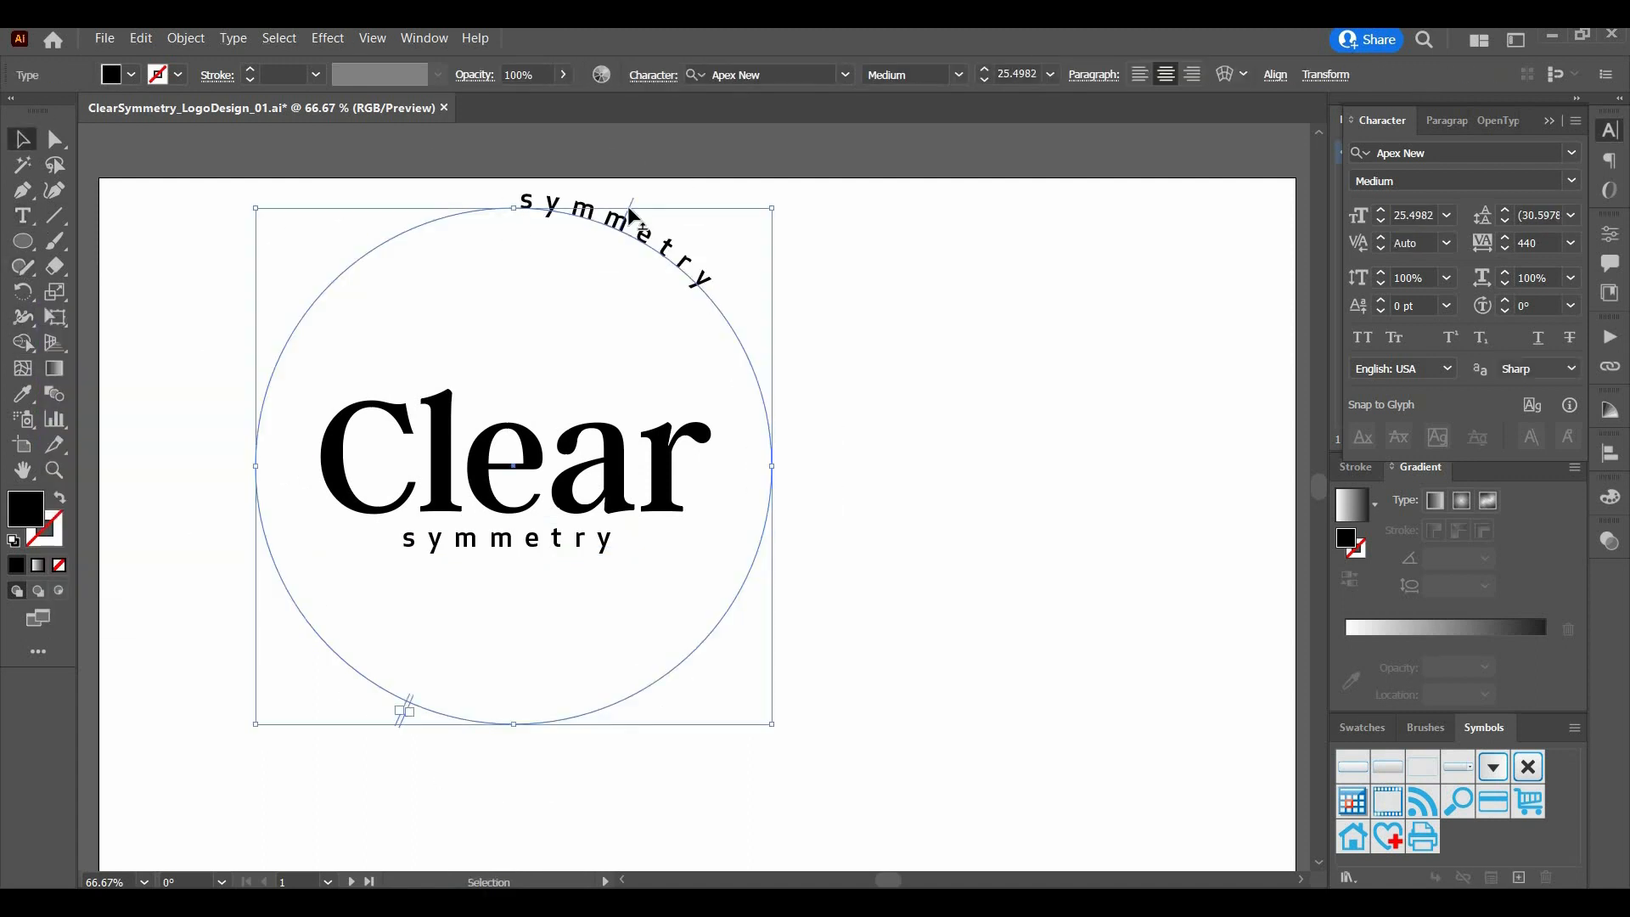
- Position the curved symmetry text inside the circle's lower arc and scale the circle down to about the width of Clear
{"action": "left_click_drag", "start_coordinate": [516, 568], "coordinate": [520, 586]}
{"action": "left_click_drag", "start_coordinate": [771, 724], "coordinate": [645, 652]}
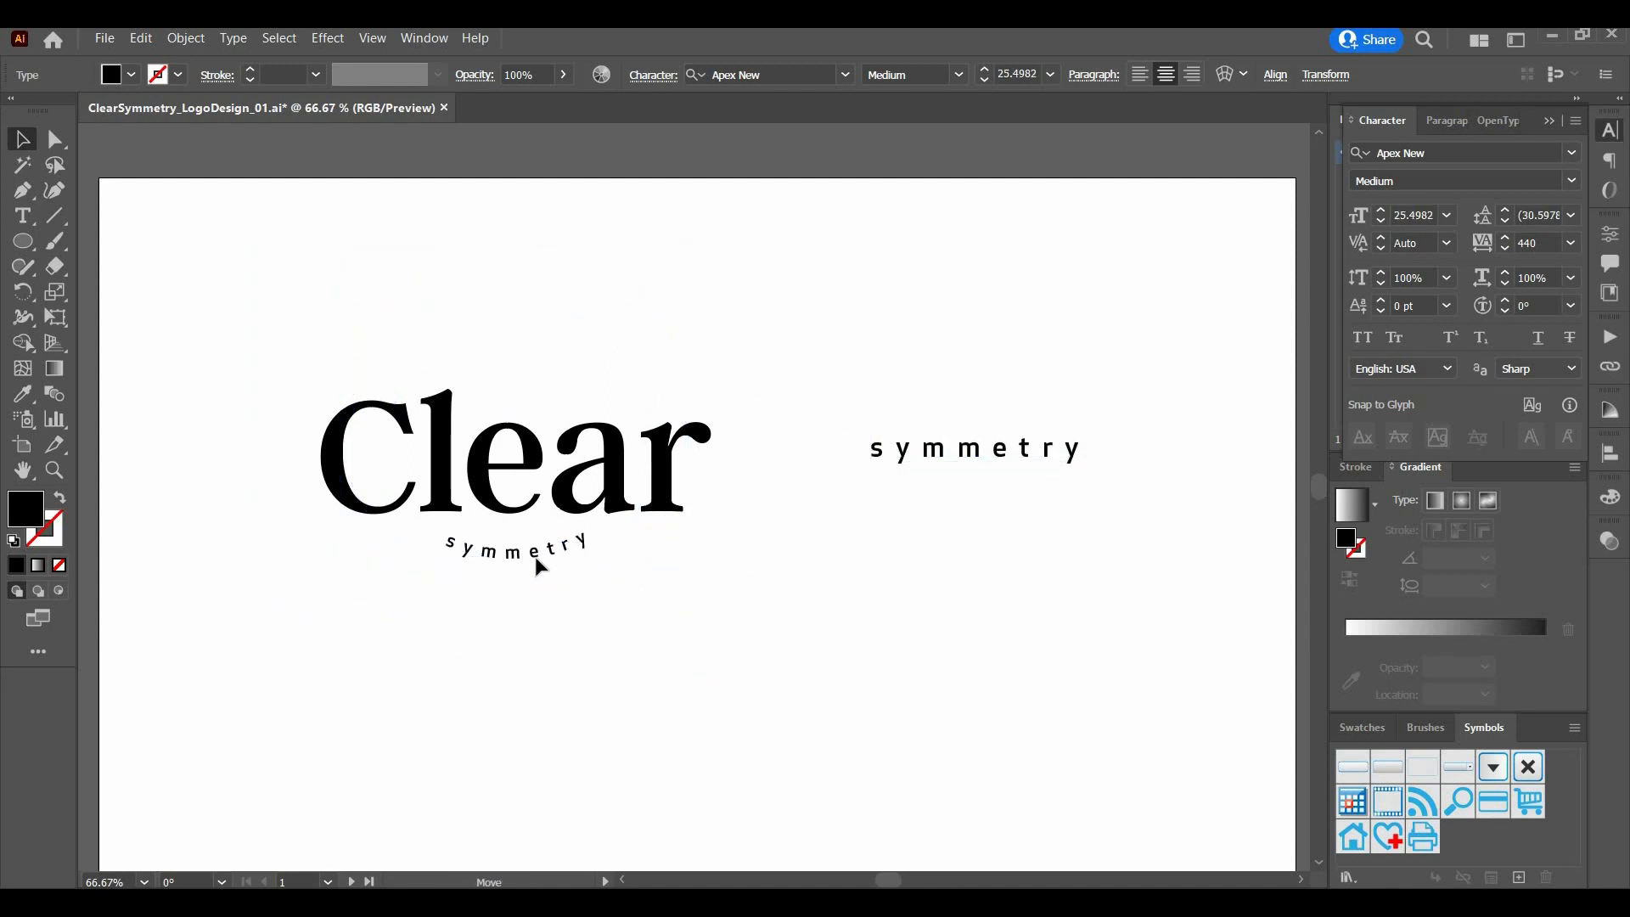
{"action": "left_click_drag", "start_coordinate": [687, 572], "coordinate": [719, 588]}
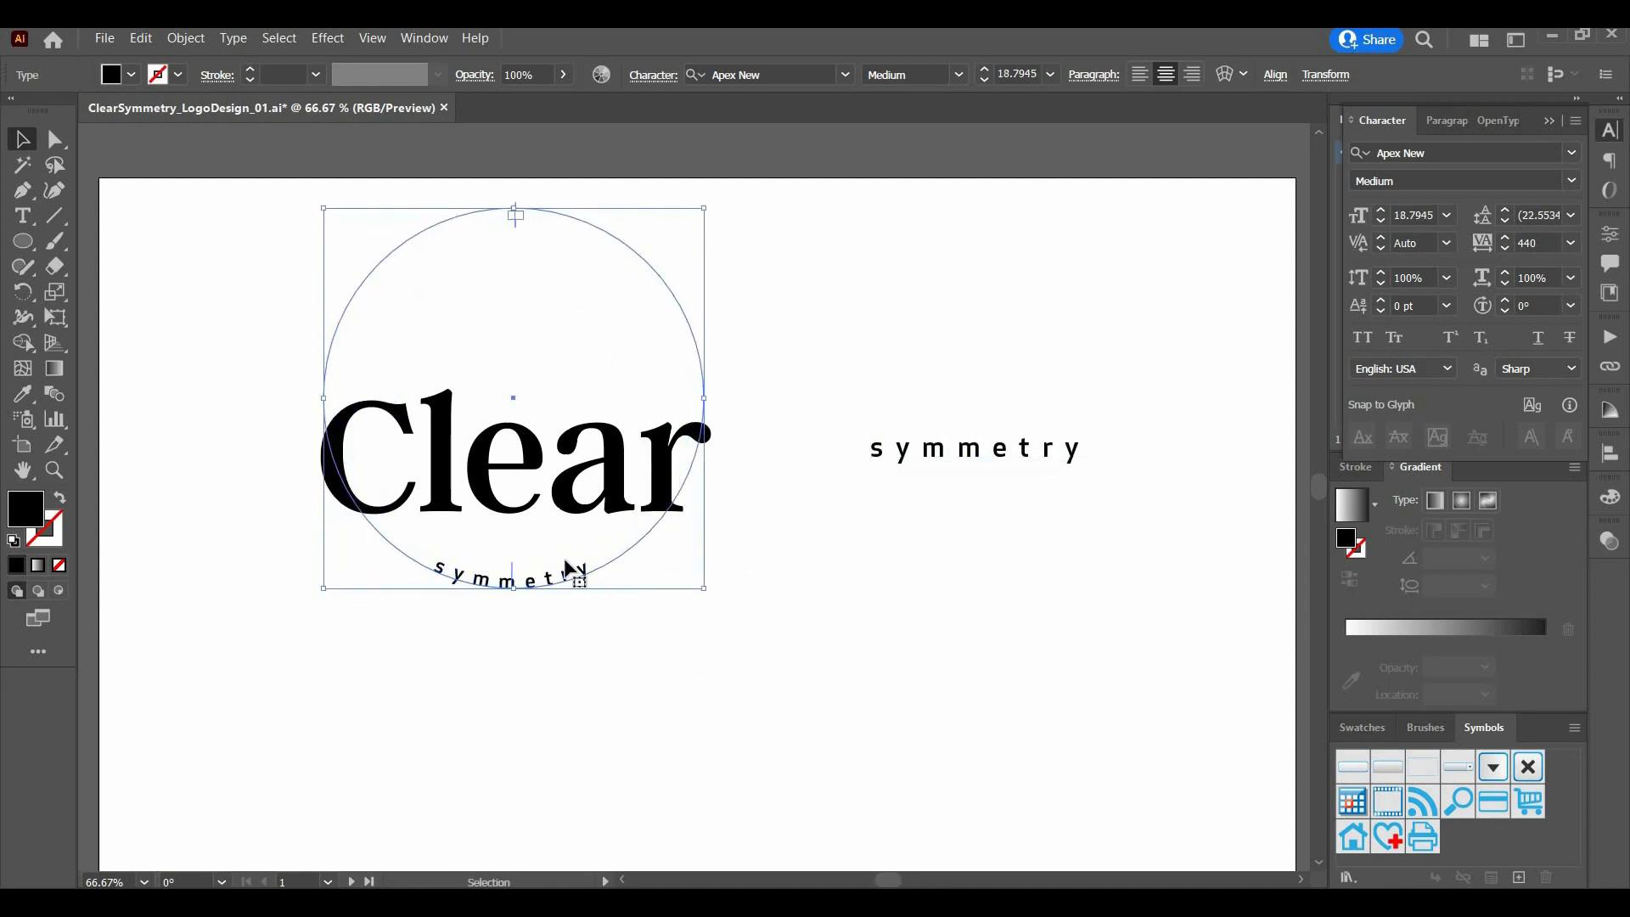
- Set the font size of the curved symmetry text to 28 pt
{"action": "left_click", "coordinate": [562, 560]}
{"action": "double_click", "coordinate": [438, 562]}
{"action": "key", "text": "ctrl+a"}
{"action": "left_click", "coordinate": [1052, 77]}
{"action": "left_click", "coordinate": [1032, 74]}
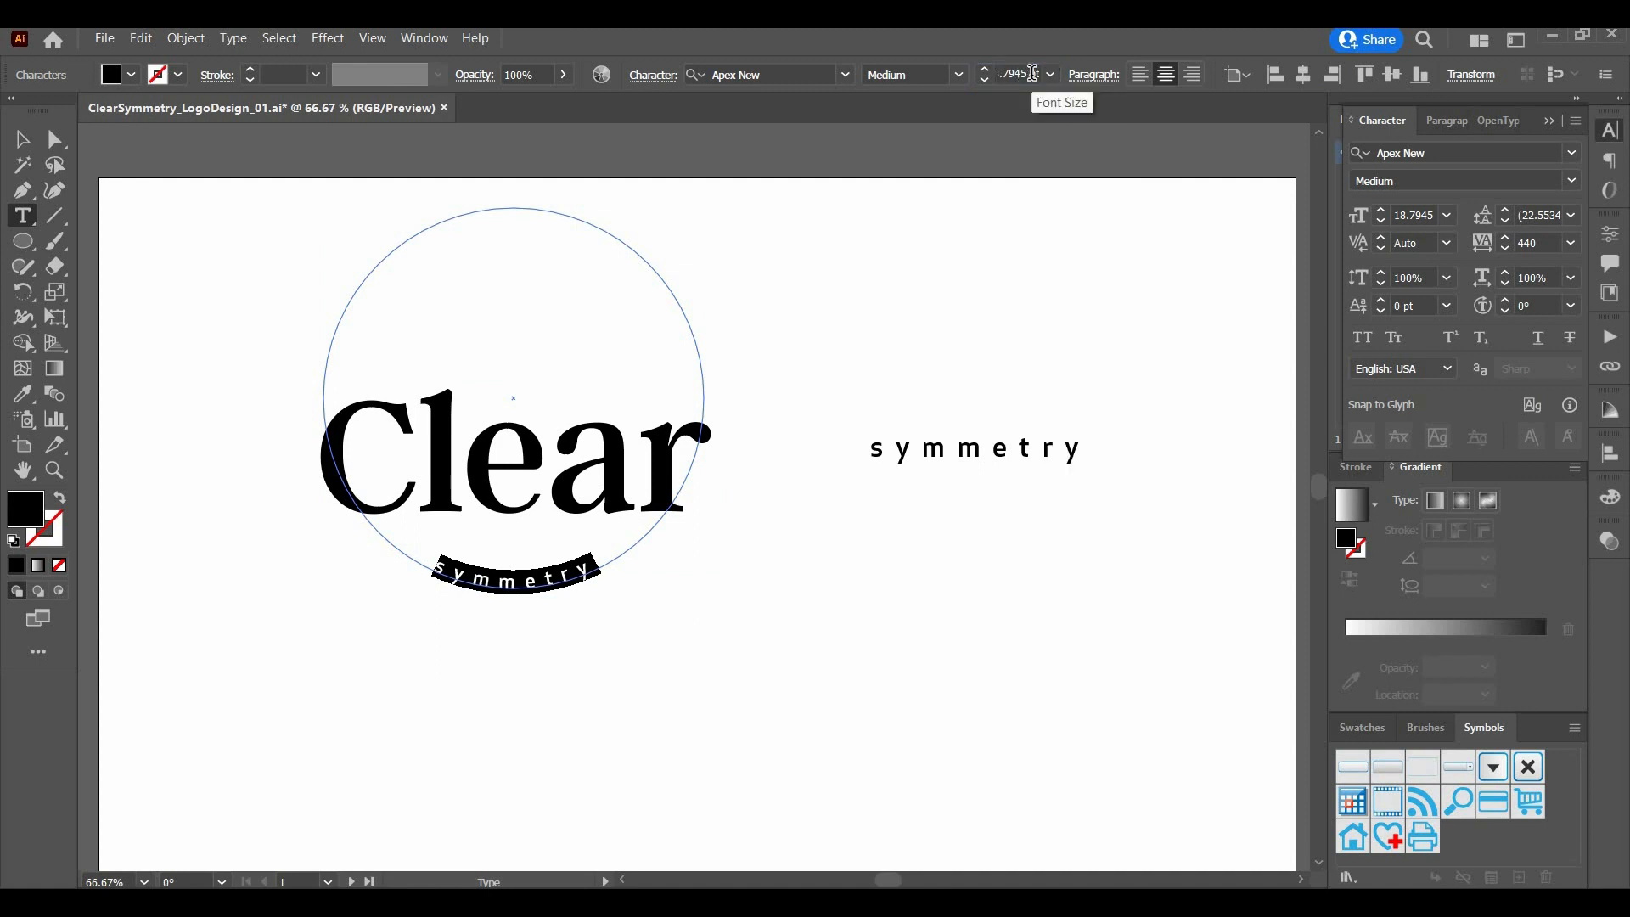
{"action": "key", "text": "Down"}
{"action": "key", "text": "Escape"}
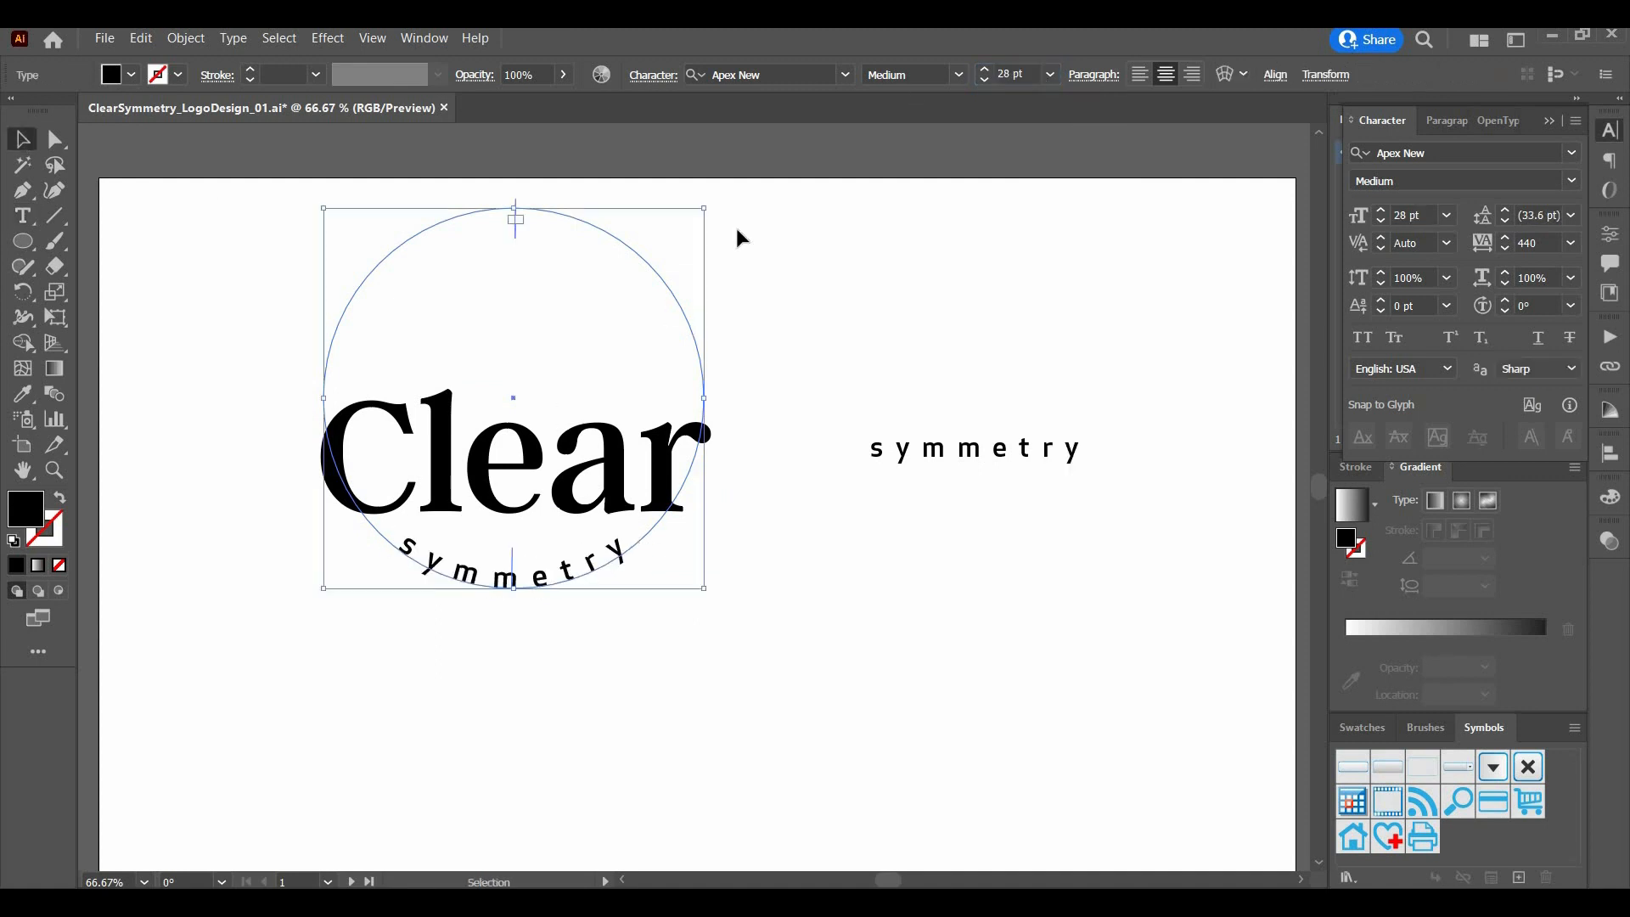
- Enlarge the curved symmetry text with its circle to about 36.35 pt and nudge it up towards Clear
{"action": "left_click_drag", "start_coordinate": [703, 208], "coordinate": [760, 151]}
{"action": "key", "text": "shift+Up"}
{"action": "key", "text": "shift+Up"}
{"action": "key", "text": "shift+Up"}
{"action": "key", "text": "shift+Up"}
{"action": "key", "text": "shift+Up"}
{"action": "key", "text": "shift+Up"}
{"action": "key", "text": "shift+Up"}
{"action": "key", "text": "shift+Up"}
{"action": "key", "text": "shift+Up"}
{"action": "scroll", "coordinate": [720, 365], "scroll_direction": "up", "scroll_amount": 4}
{"action": "scroll", "coordinate": [719, 365], "scroll_direction": "down", "scroll_amount": 4}
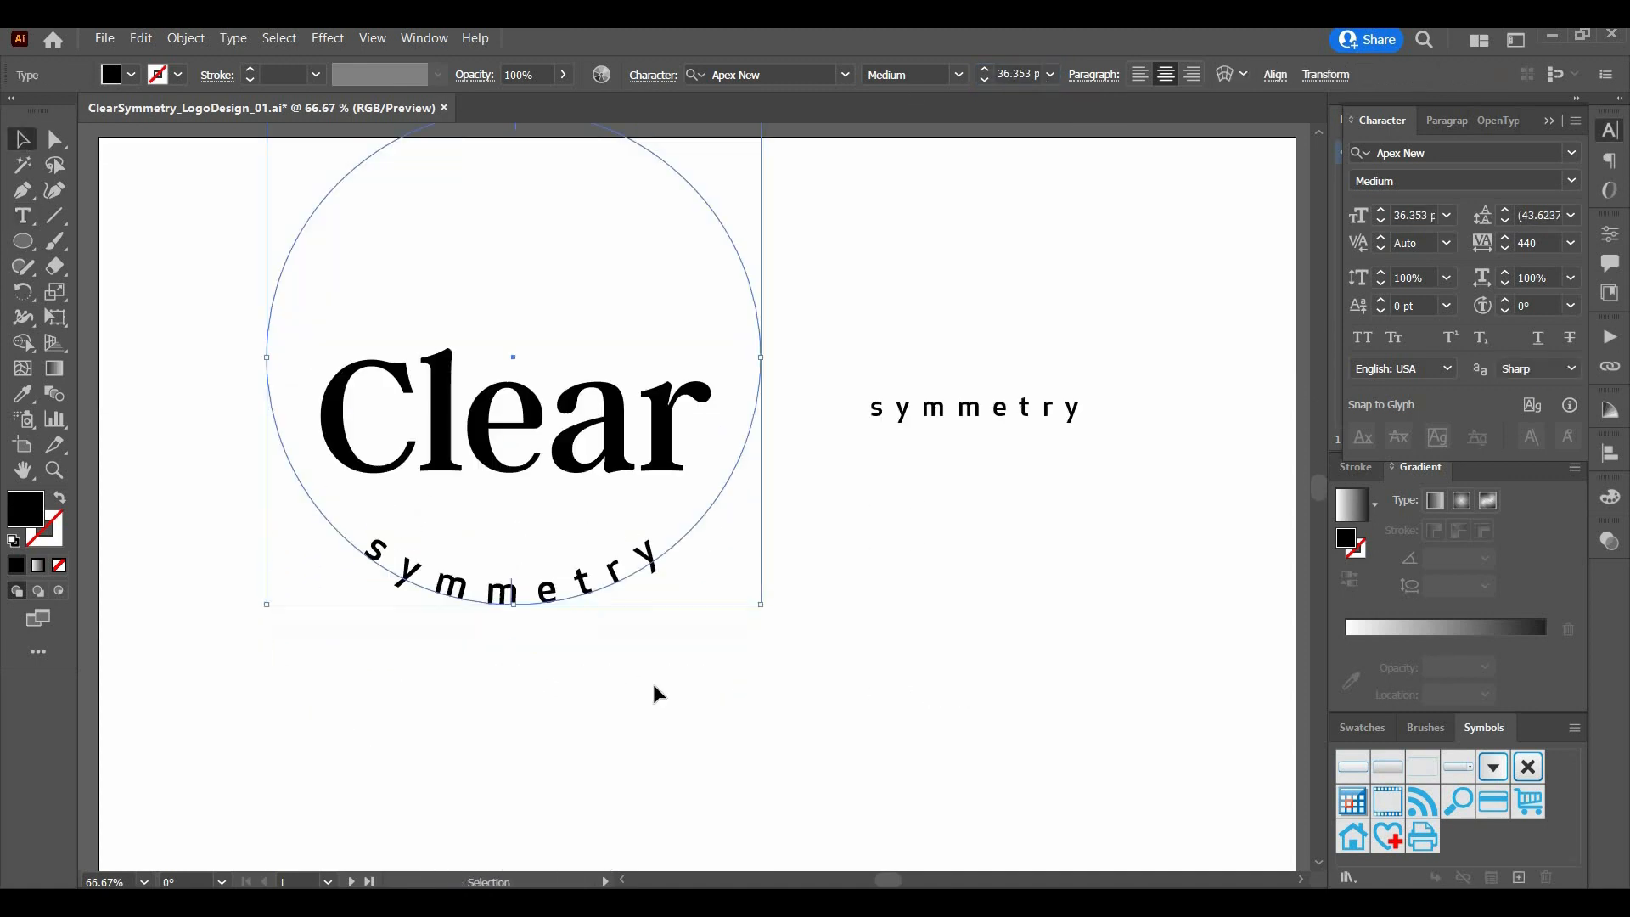
- Enlarge the circle carrying the curved symmetry text so it extends wider on both sides of Clear
{"action": "left_click", "coordinate": [654, 691]}
{"action": "left_click", "coordinate": [772, 341]}
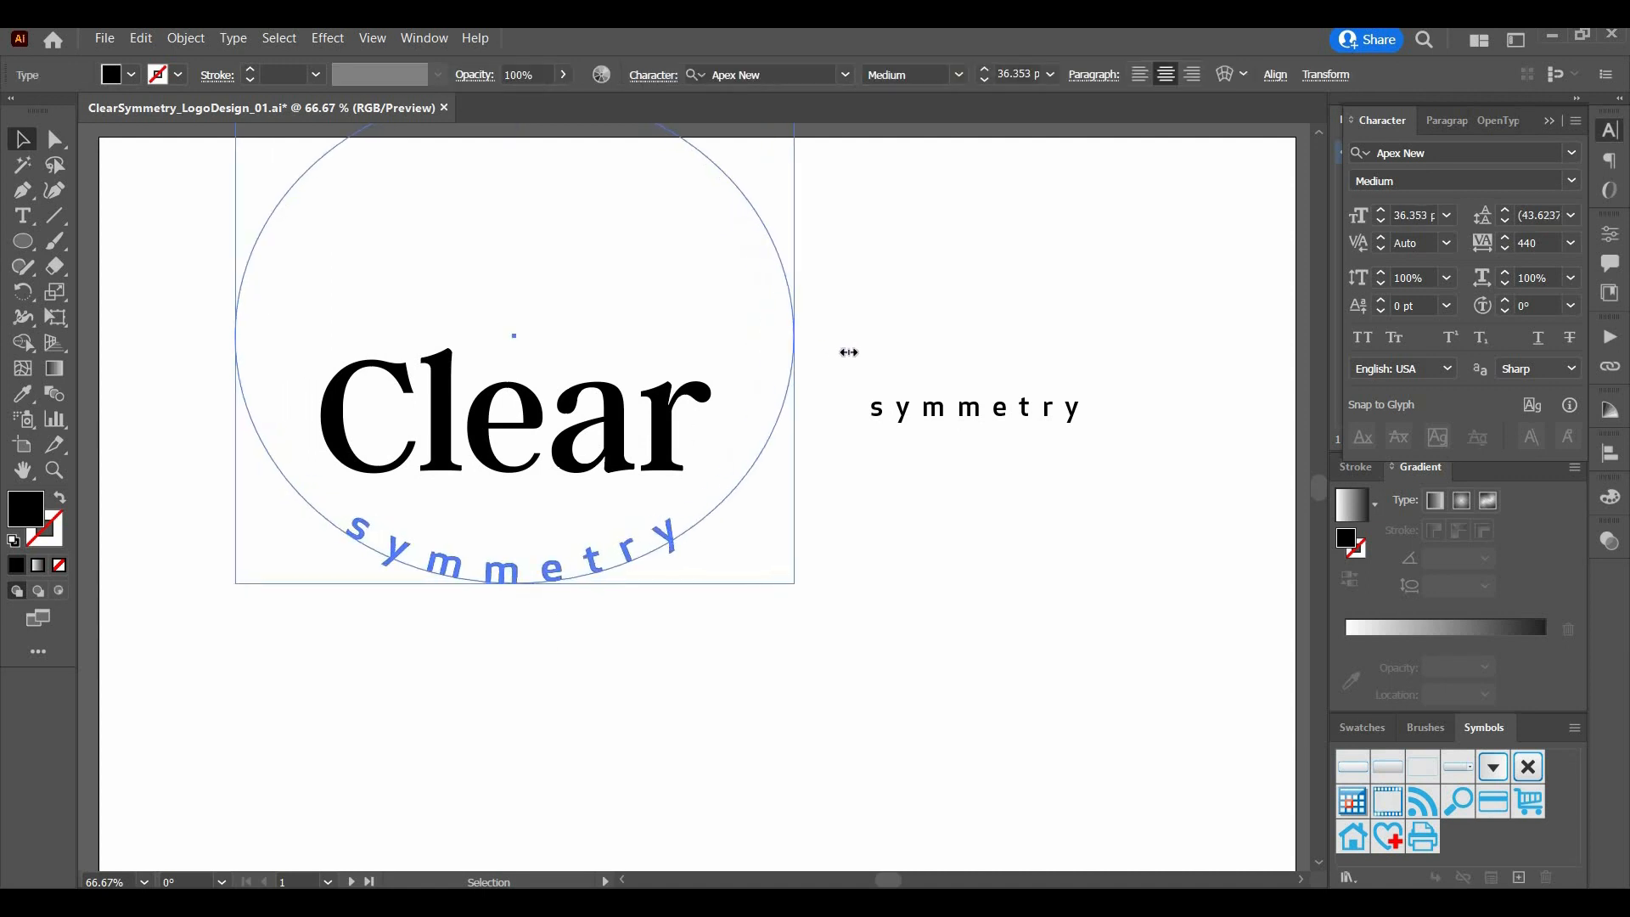
{"action": "left_click", "coordinate": [822, 462]}
{"action": "key", "text": "ctrl+minus"}
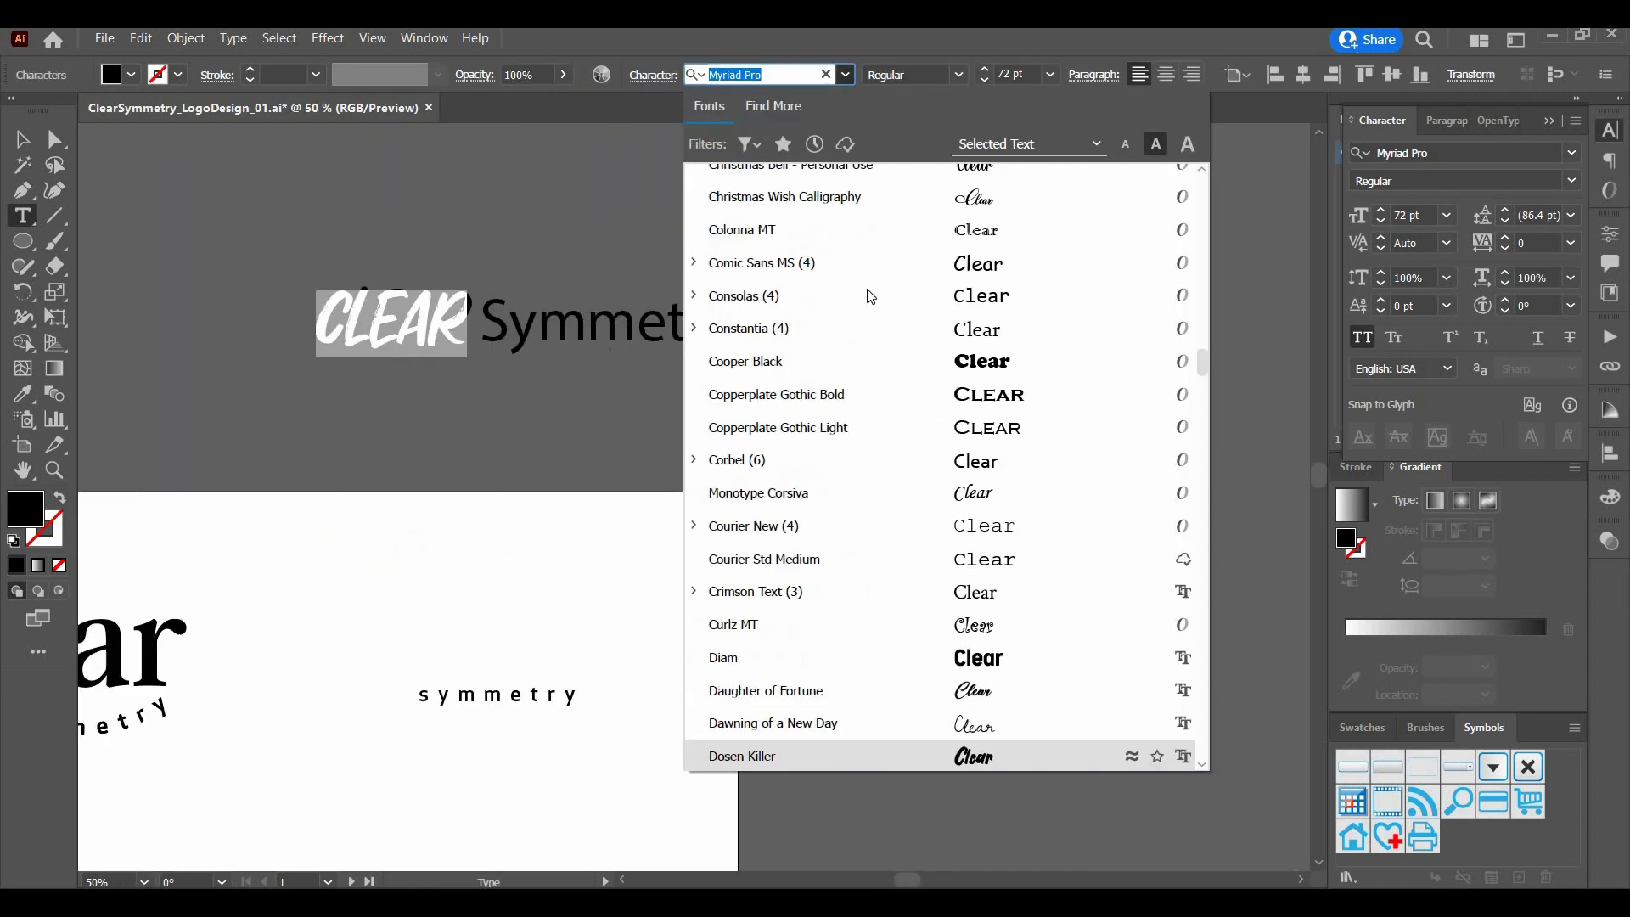
- Browse the font list with previews and change the word CLEAR to a Futura typeface
{"action": "scroll", "coordinate": [870, 295], "scroll_direction": "down", "scroll_amount": 3}
{"action": "scroll", "coordinate": [870, 295], "scroll_direction": "down", "scroll_amount": 6}
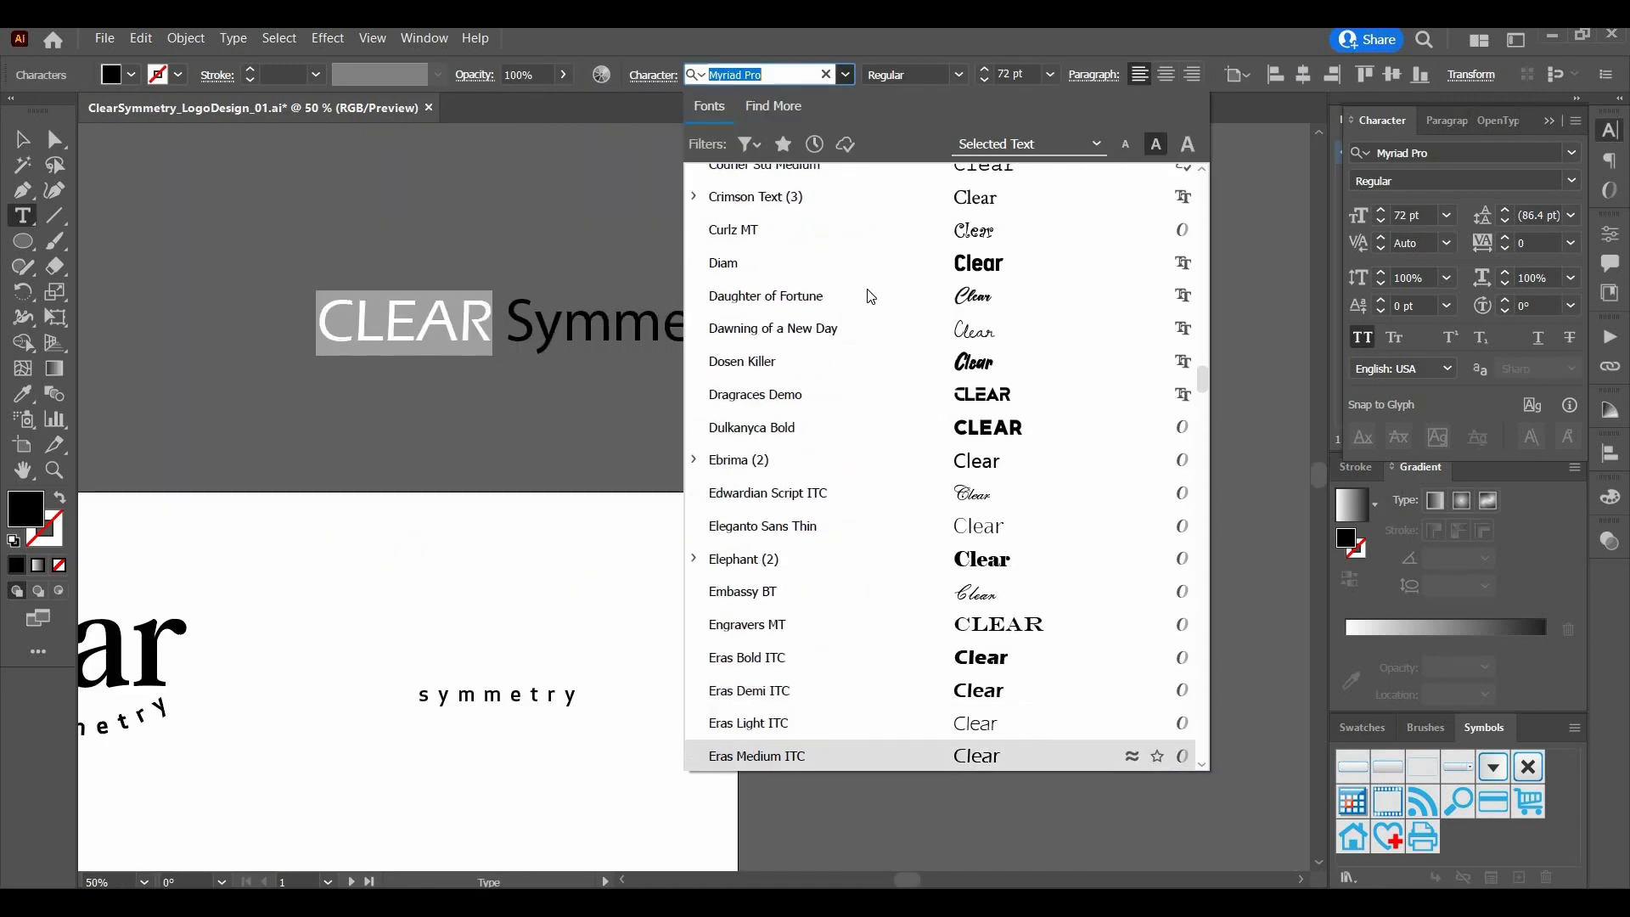
{"action": "scroll", "coordinate": [870, 296], "scroll_direction": "down", "scroll_amount": 3}
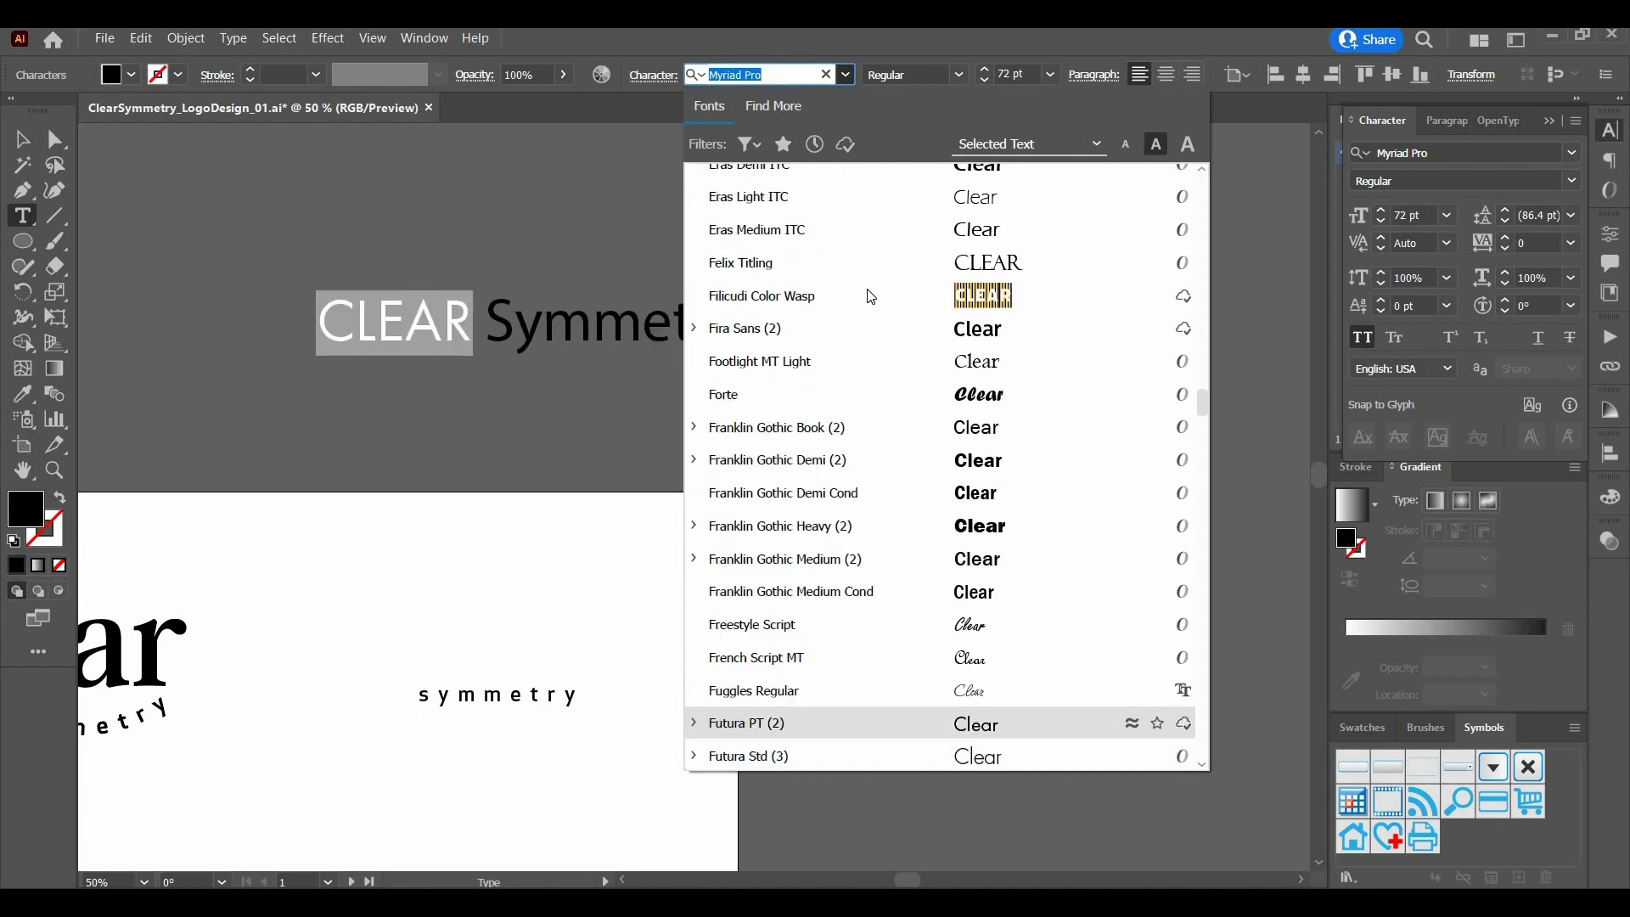
{"action": "left_click", "coordinate": [814, 723]}
- Set the font of the word Symmetry beside CLEAR to Futura Std Light
{"action": "left_click_drag", "start_coordinate": [478, 324], "coordinate": [746, 324]}
{"action": "left_click", "coordinate": [779, 73]}
{"action": "left_click", "coordinate": [477, 322]}
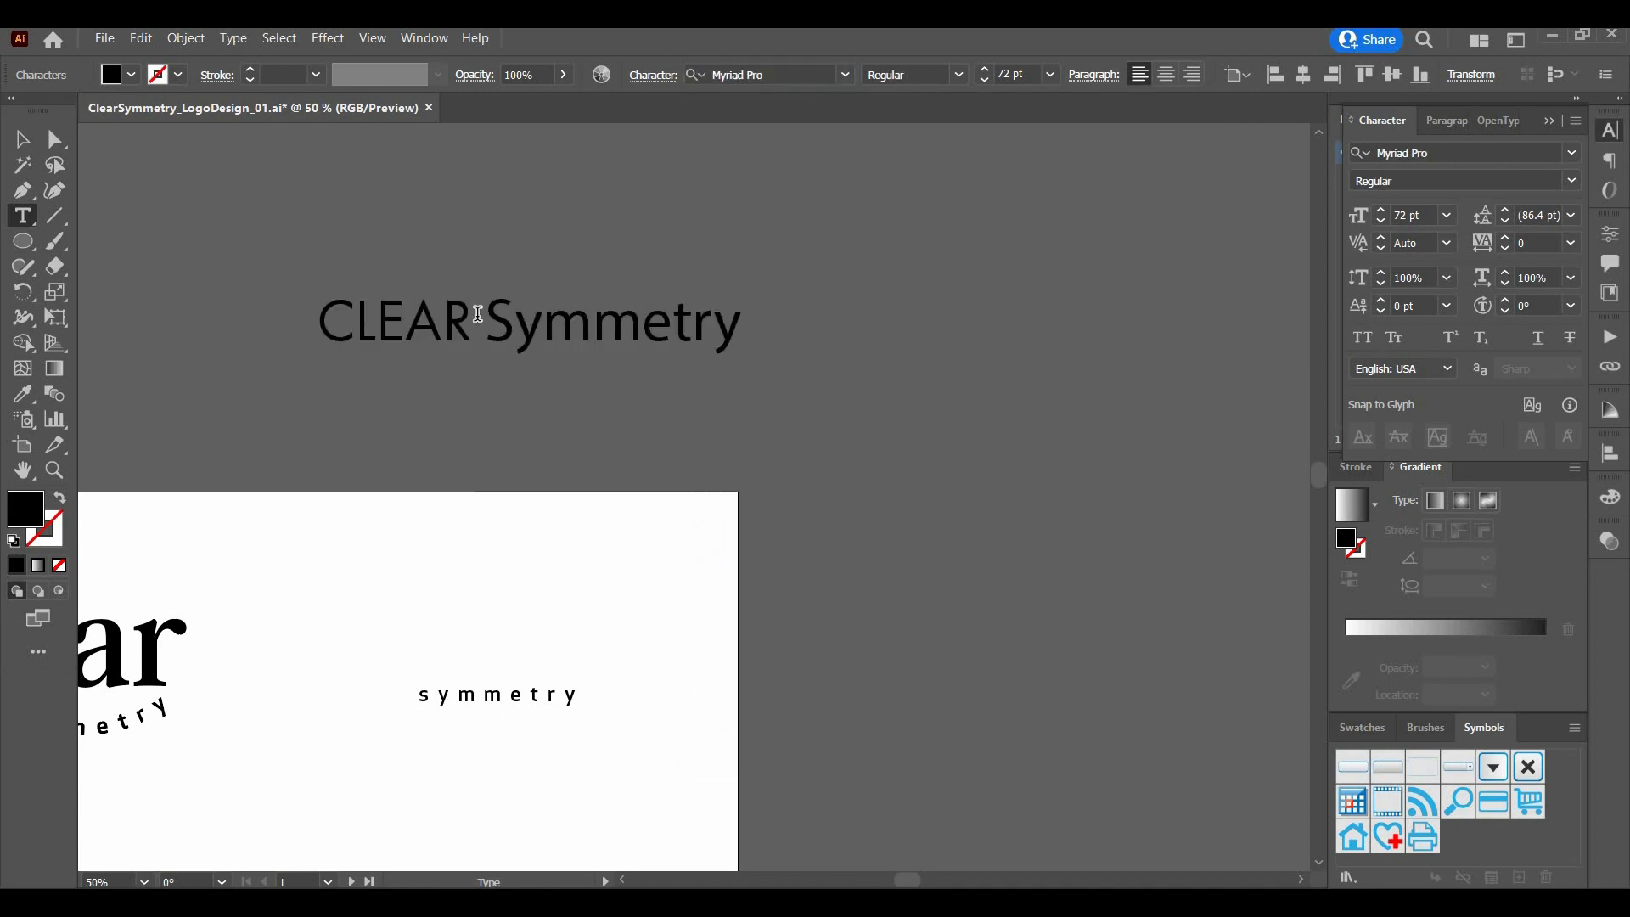
{"action": "left_click_drag", "start_coordinate": [479, 322], "coordinate": [747, 323]}
{"action": "left_click", "coordinate": [762, 73]}
{"action": "type", "text": "futura"}
{"action": "left_click", "coordinate": [793, 248]}
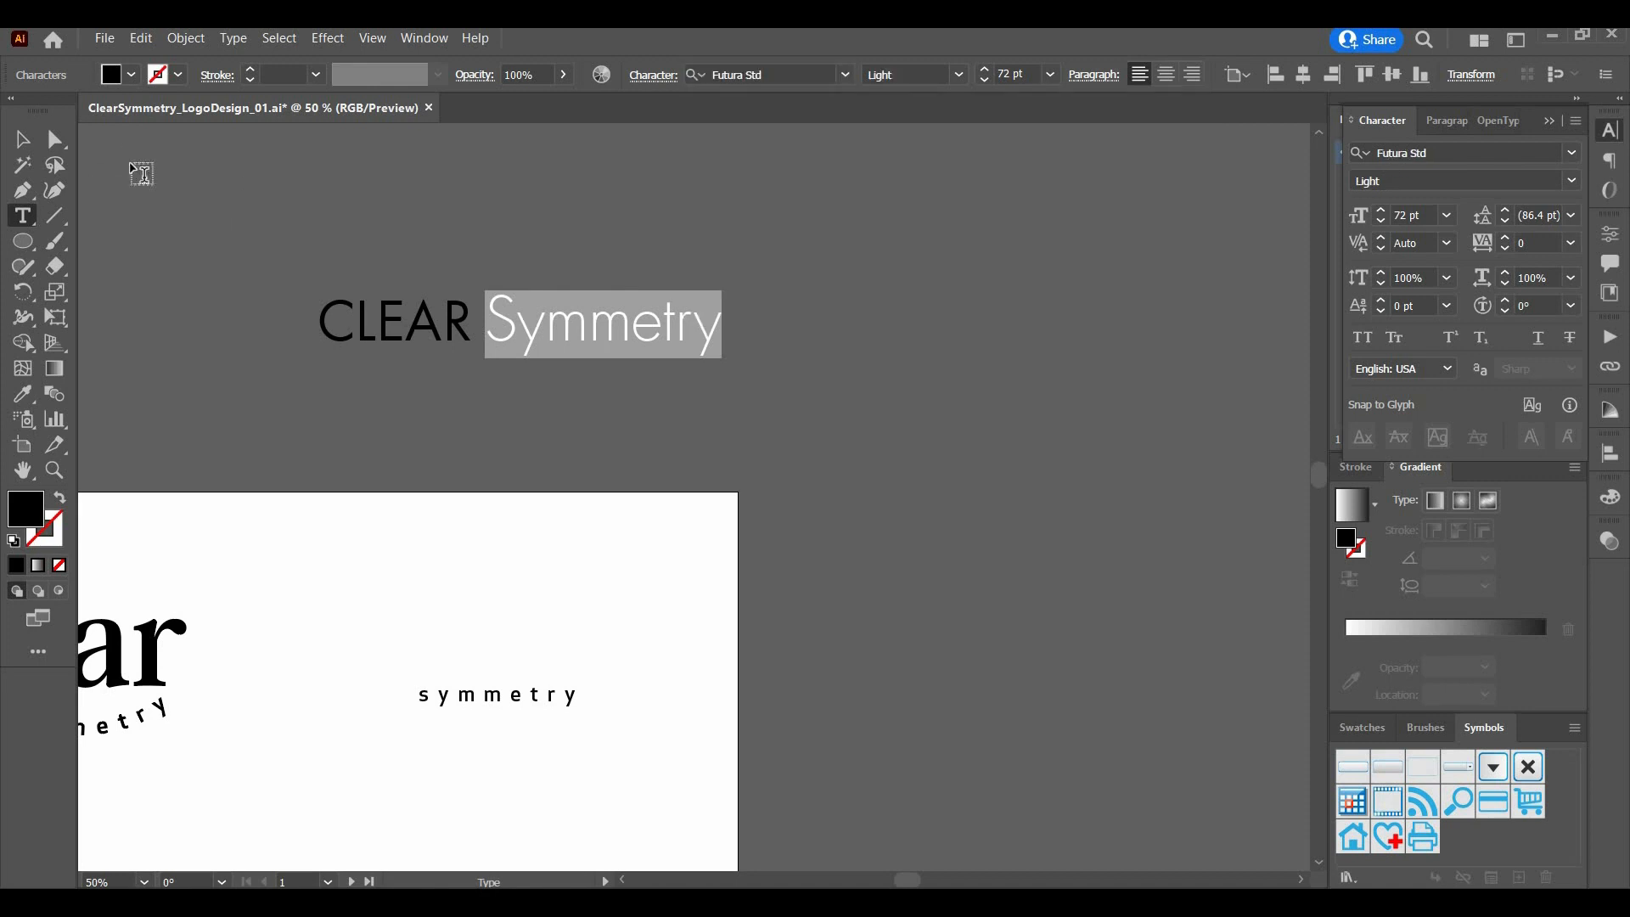
- Split Symmetry into its own text beneath CLEAR and set it in Futura Std Bold at about 53.17 pt
{"action": "left_click", "coordinate": [15, 136]}
{"action": "double_click", "coordinate": [469, 318]}
{"action": "key", "text": "BackSpace"}
{"action": "left_click", "coordinate": [22, 161]}
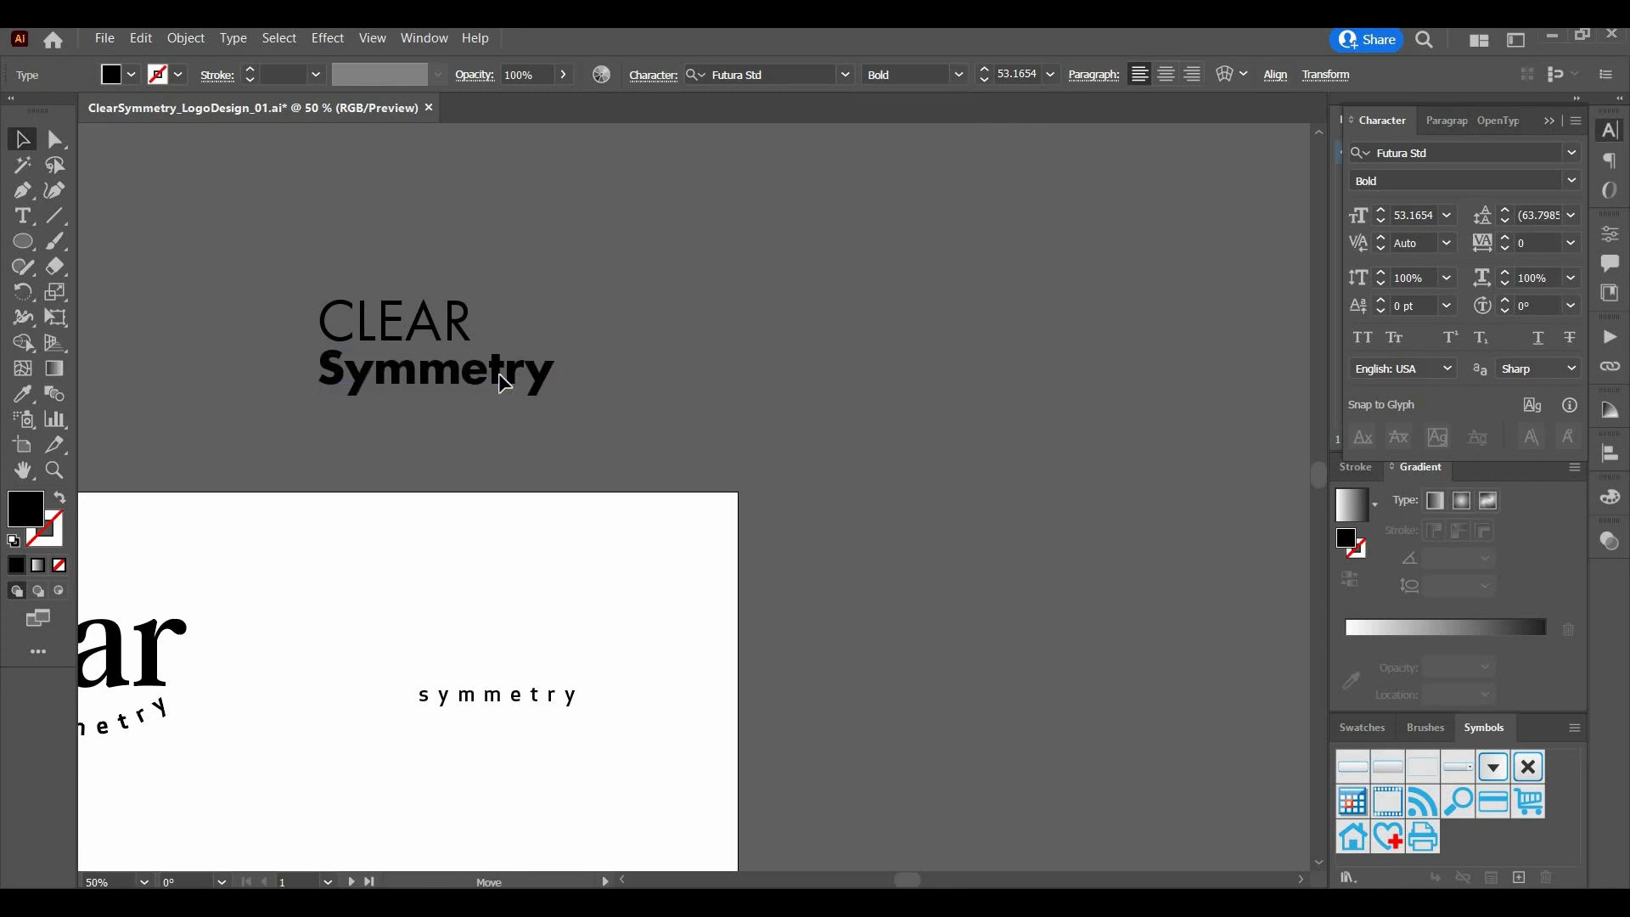
- Move the straight symmetry text off the artboard and place the stacked CLEAR Symmetry text on it beside the Clear layout
{"action": "left_click_drag", "start_coordinate": [676, 695], "coordinate": [961, 573]}
{"action": "left_click", "coordinate": [804, 577]}
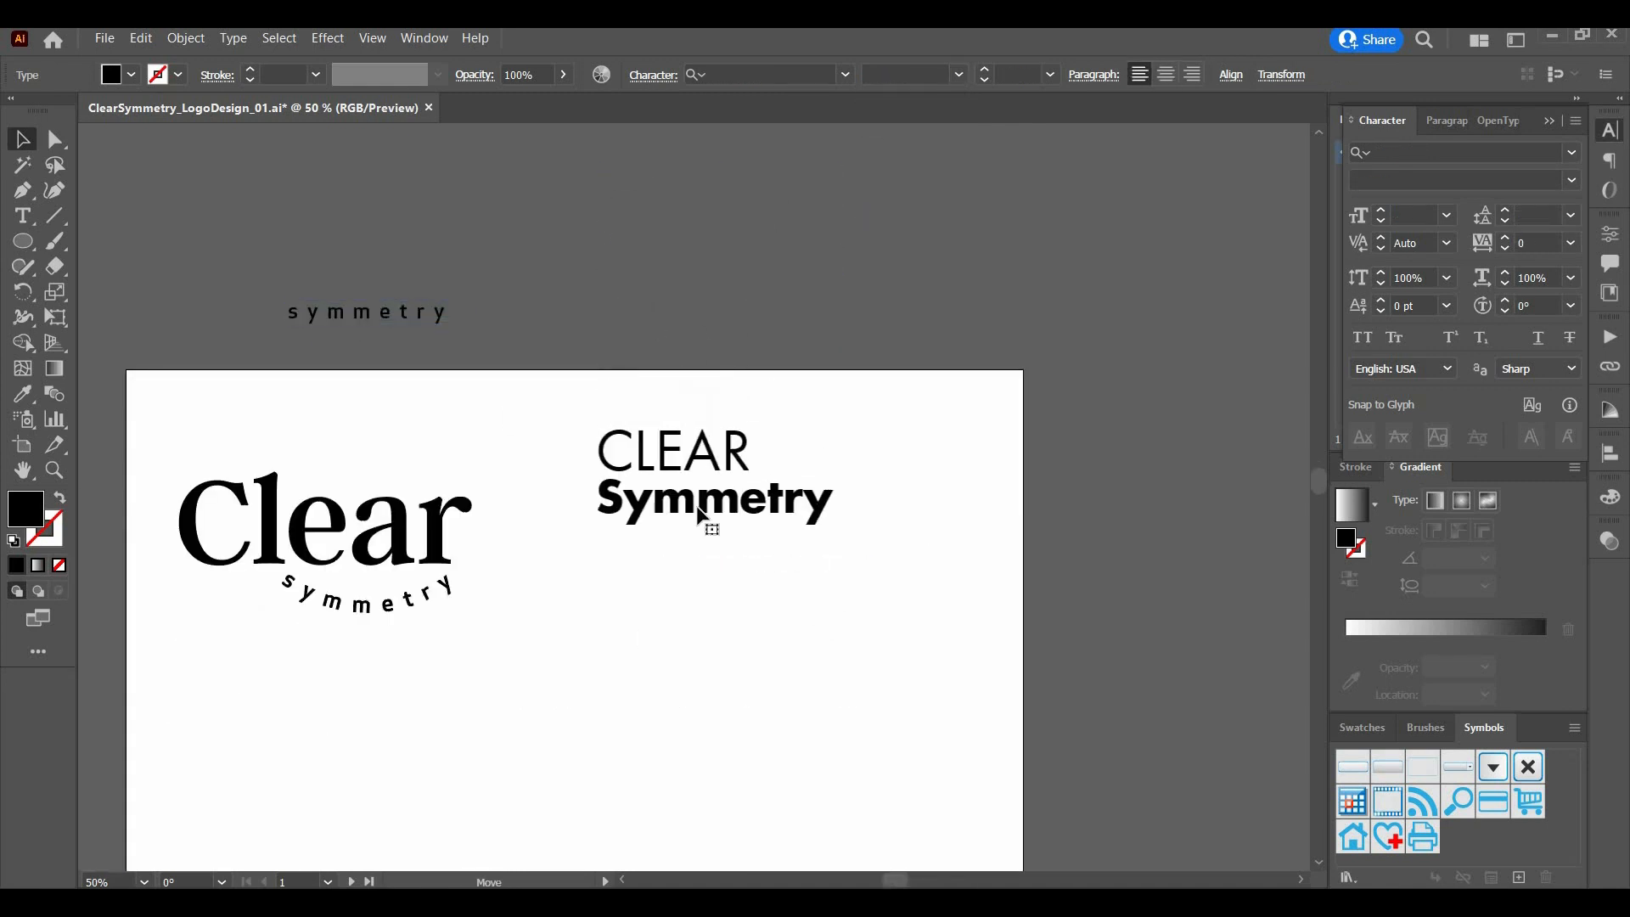
{"action": "left_click_drag", "start_coordinate": [842, 561], "coordinate": [927, 643]}
{"action": "left_click_drag", "start_coordinate": [812, 489], "coordinate": [843, 496]}
- Set CLEAR in Futura Std Medium at 28 pt with 360 tracking and fit it above Symmetry beside the S
{"action": "scroll", "coordinate": [843, 497], "scroll_direction": "down", "scroll_amount": 6}
{"action": "left_click_drag", "start_coordinate": [855, 284], "coordinate": [487, 666]}
{"action": "scroll", "coordinate": [487, 665], "scroll_direction": "down", "scroll_amount": 5}
{"action": "left_click_drag", "start_coordinate": [447, 398], "coordinate": [634, 575]}
{"action": "left_click_drag", "start_coordinate": [779, 601], "coordinate": [715, 586]}
- Convert Symmetry to outlines and round the inner corners at both ends of the S, about 0.28 in at the upper end
{"action": "left_click", "coordinate": [631, 504]}
{"action": "left_click", "coordinate": [601, 494]}
{"action": "left_click_drag", "start_coordinate": [611, 461], "coordinate": [520, 491]}
{"action": "left_click", "coordinate": [595, 125]}
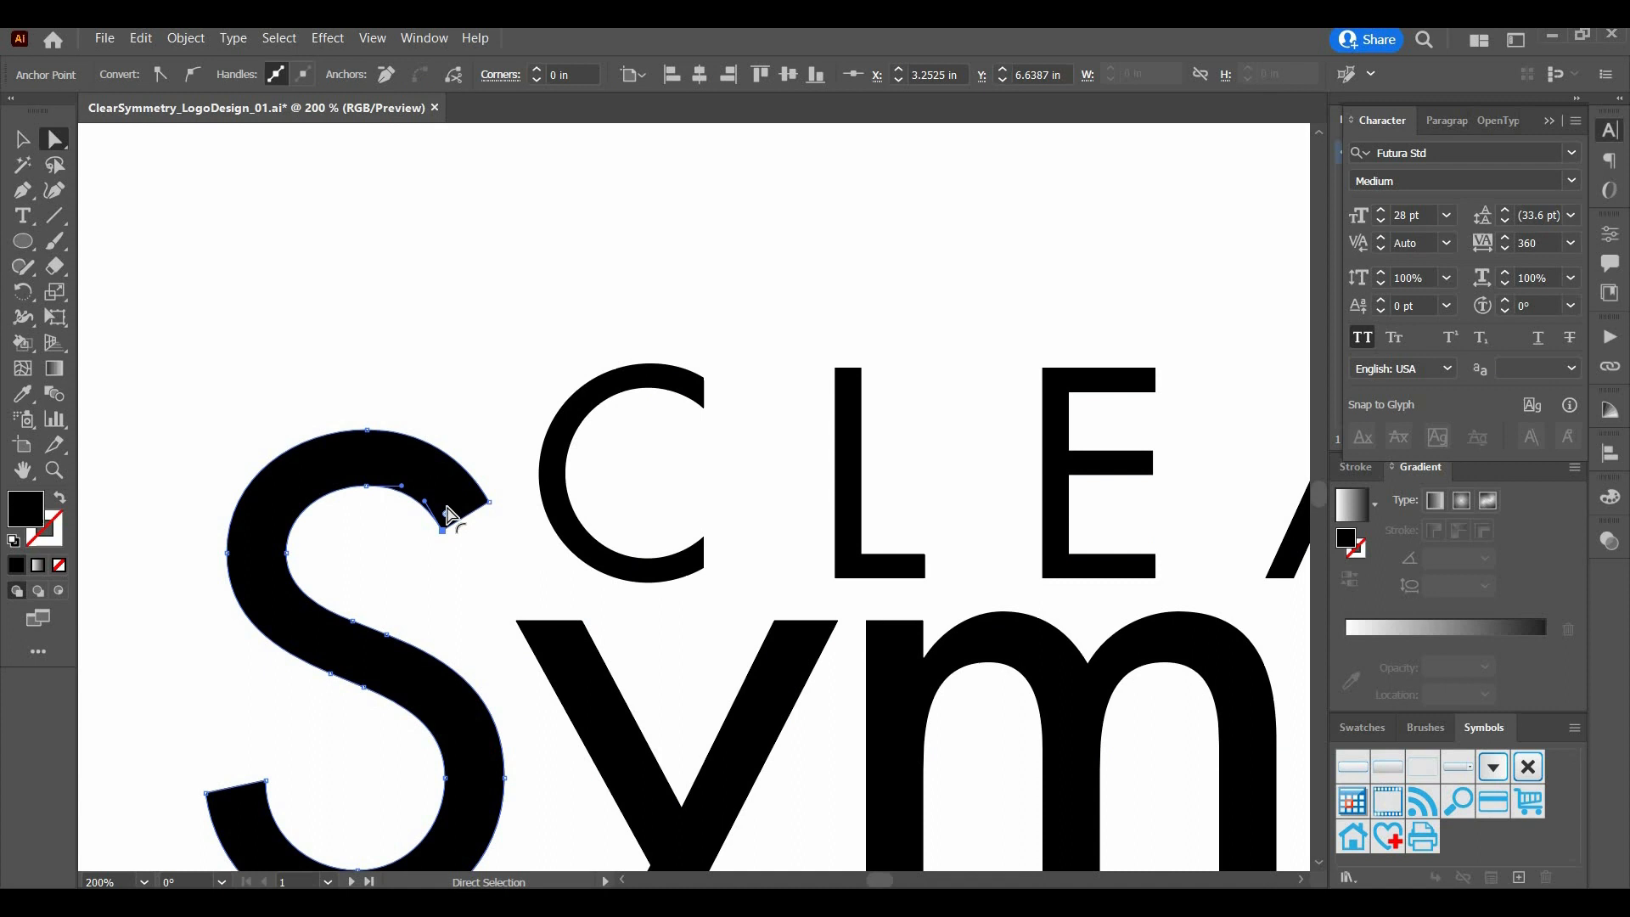
{"action": "scroll", "coordinate": [412, 373], "scroll_direction": "down", "scroll_amount": 1}
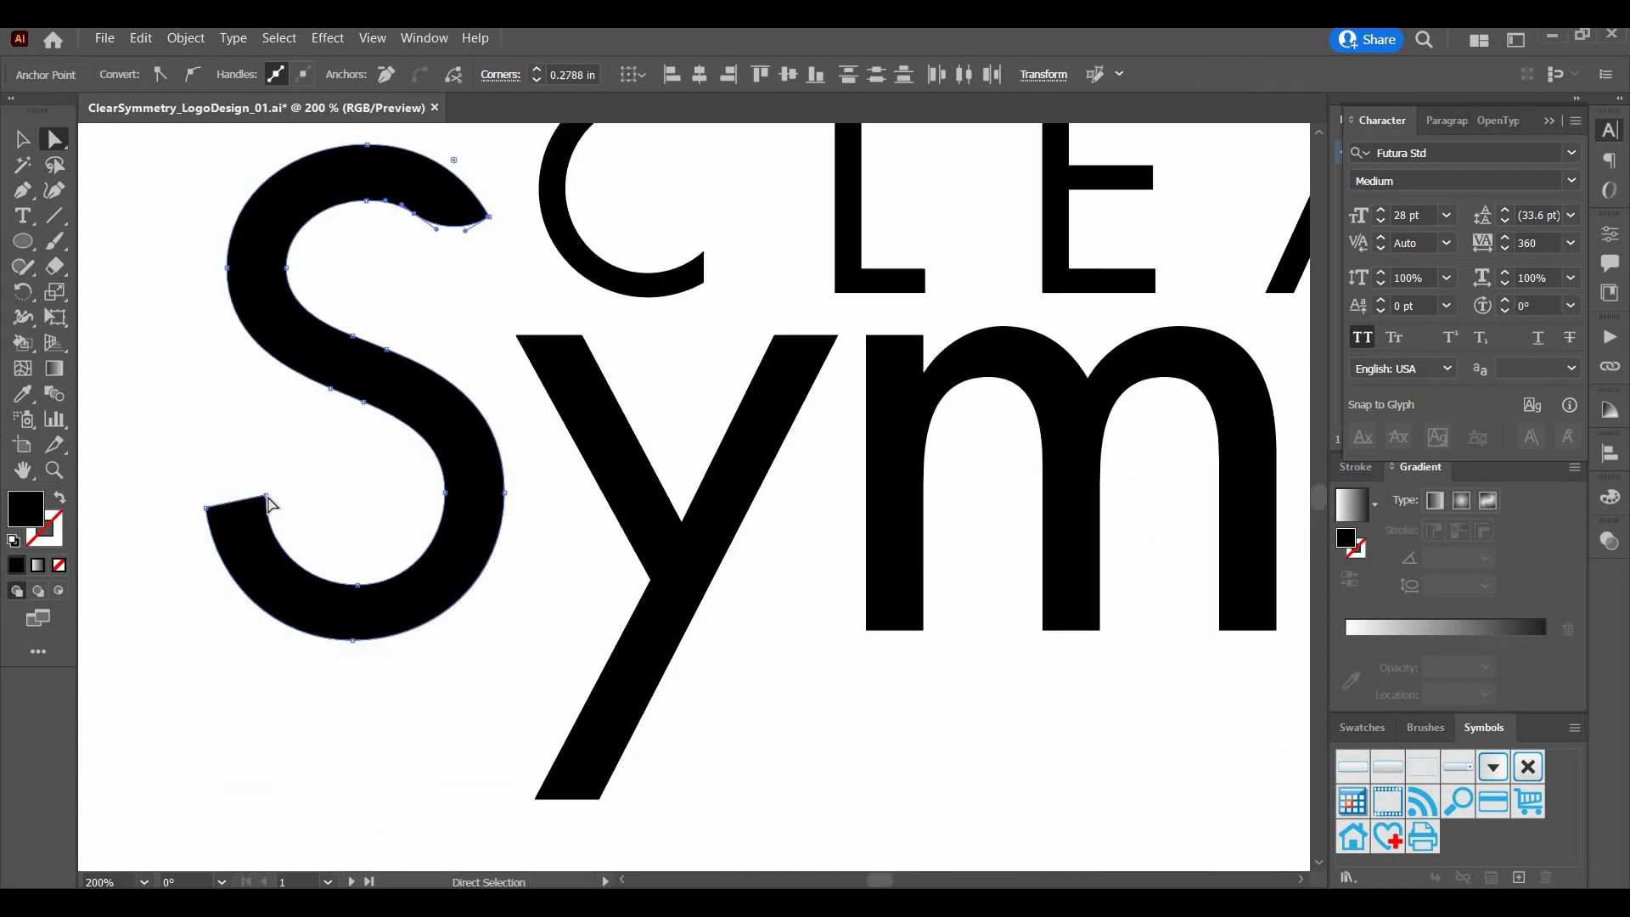
- Round the stroke ends of the first y and soften its inner joint by about 0.17 in
{"action": "left_click", "coordinate": [677, 572]}
{"action": "left_click", "coordinate": [650, 580]}
{"action": "left_click_drag", "start_coordinate": [633, 580], "coordinate": [567, 585]}
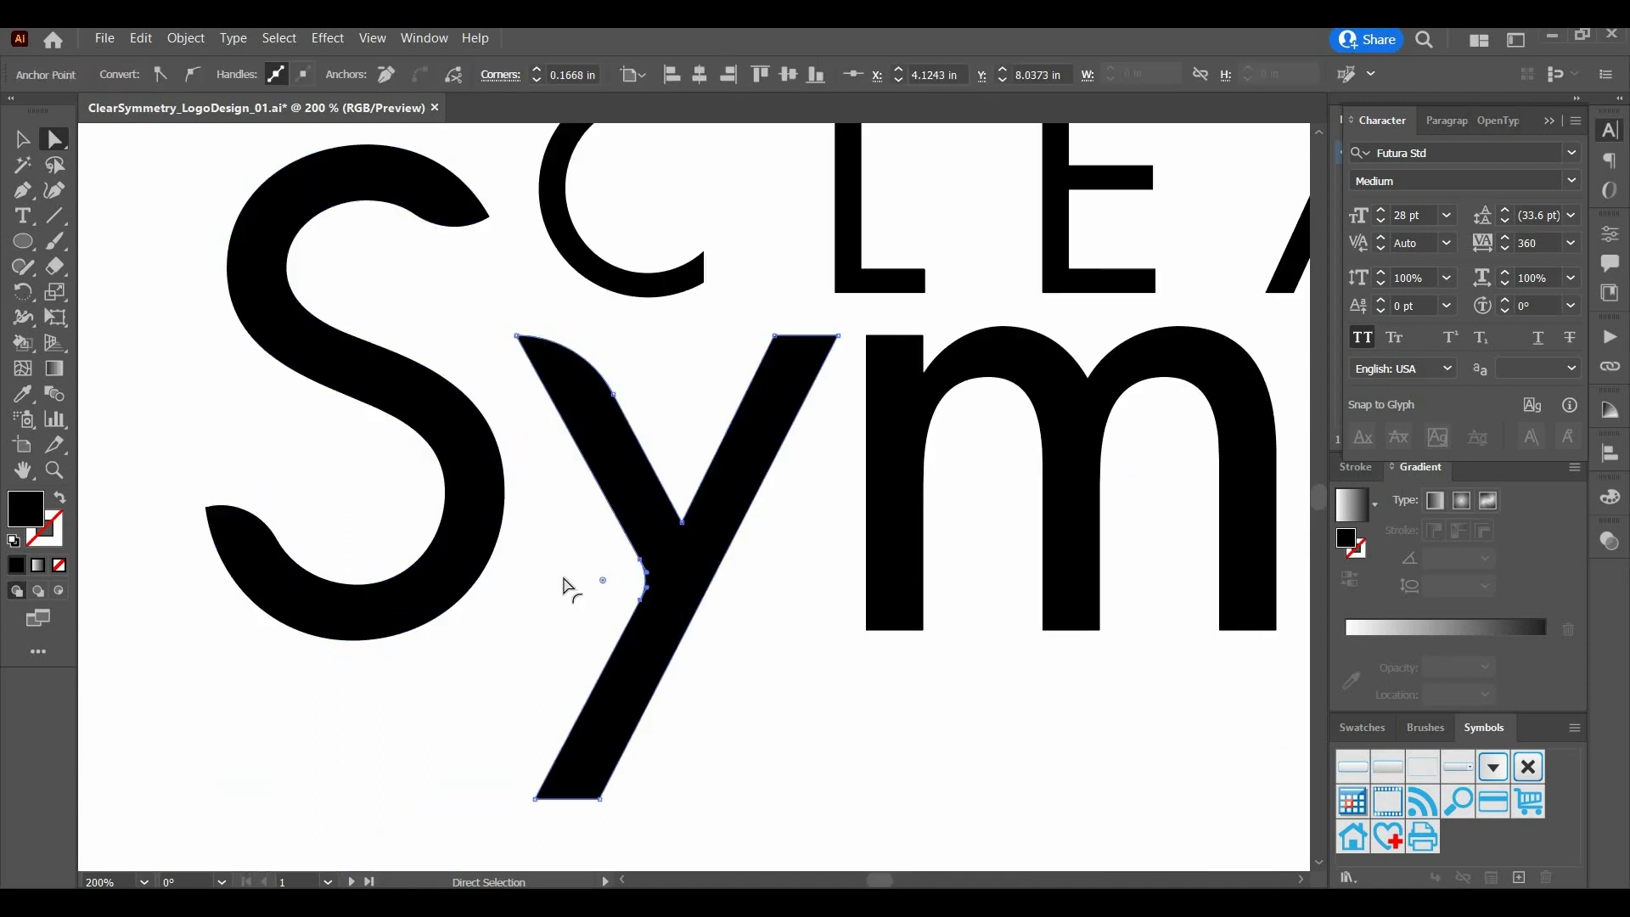
{"action": "scroll", "coordinate": [626, 721], "scroll_direction": "right", "scroll_amount": 3}
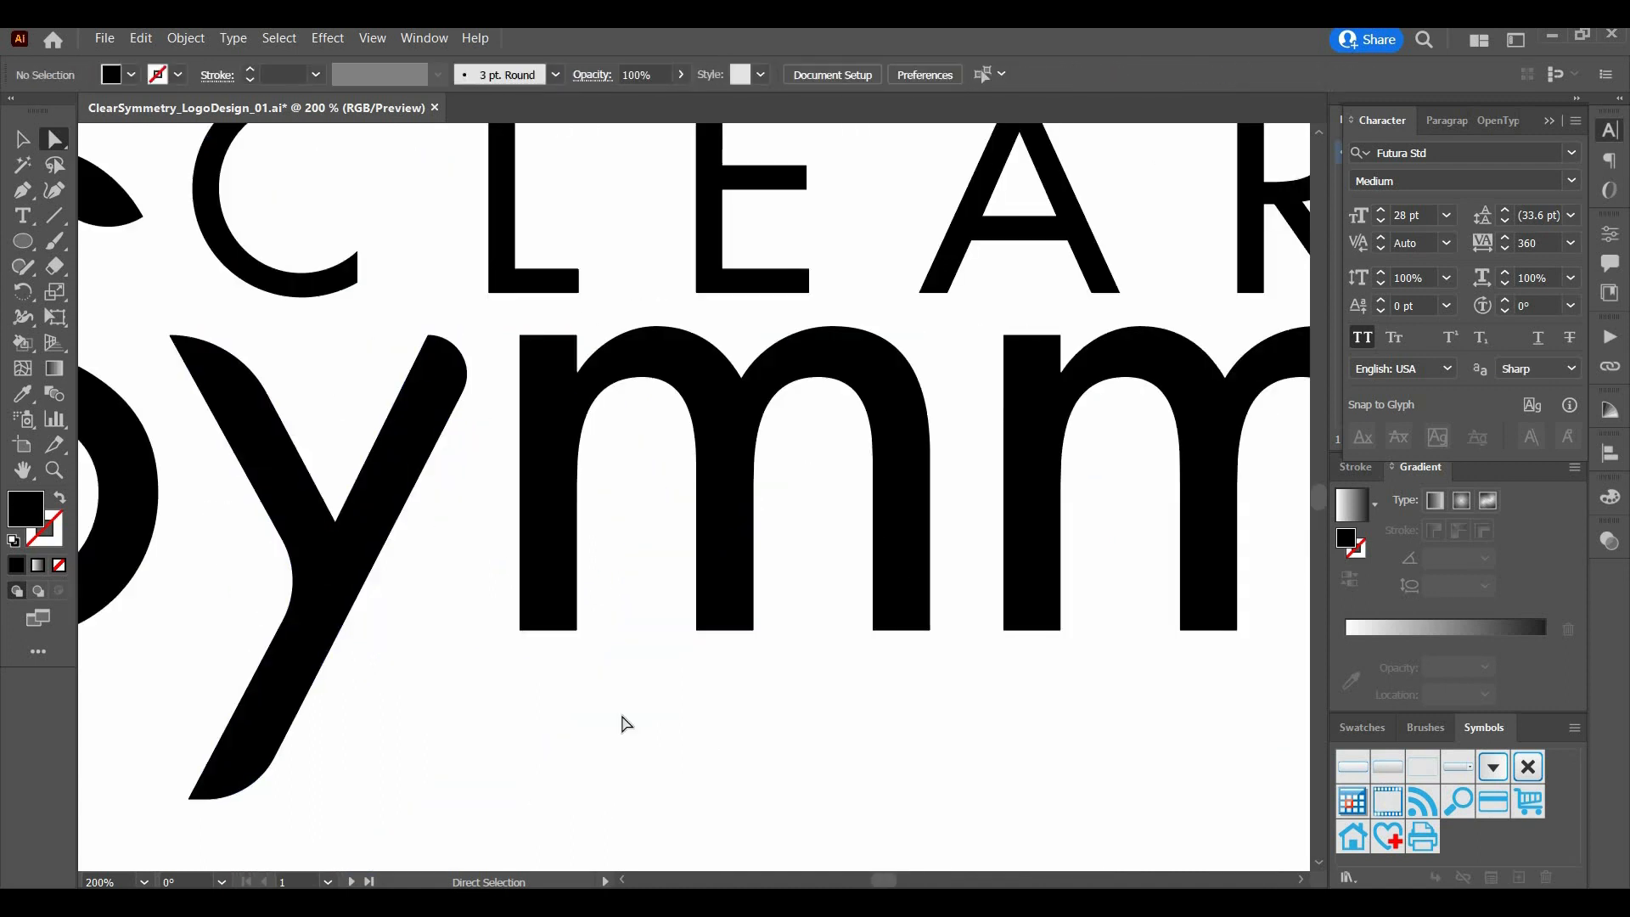
- Round the upper-left corner and the inner bottom corners of the outer stems on the first m
{"action": "left_click", "coordinate": [598, 638]}
{"action": "scroll", "coordinate": [755, 475], "scroll_direction": "right", "scroll_amount": 3}
{"action": "left_click", "coordinate": [766, 630]}
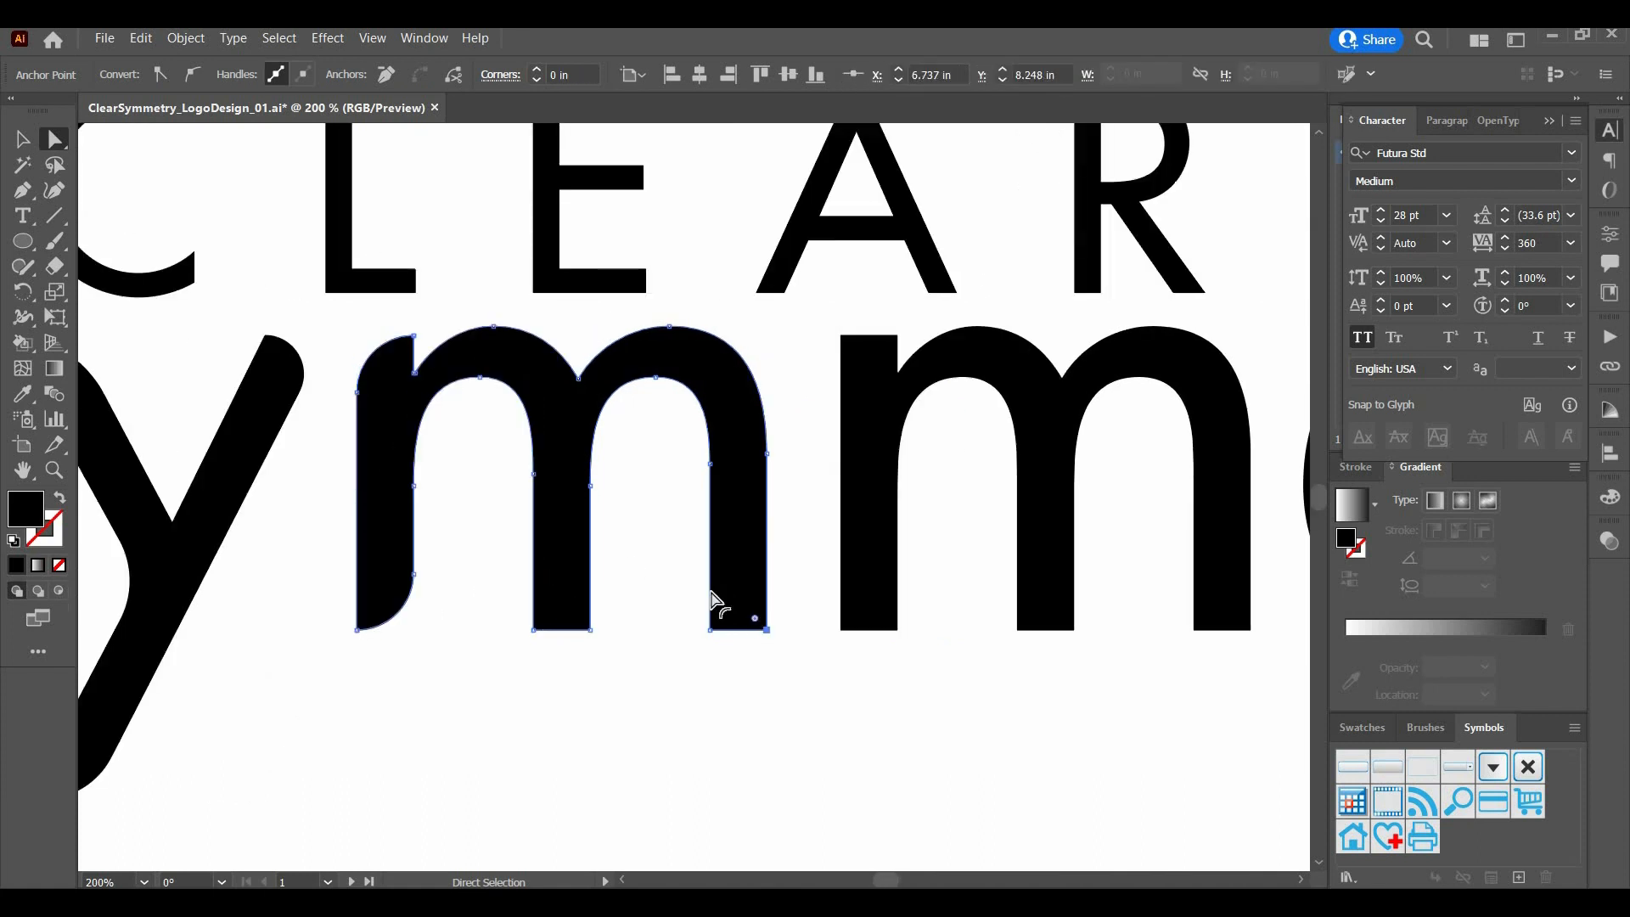
{"action": "left_click", "coordinate": [679, 588]}
{"action": "left_click", "coordinate": [709, 630]}
{"action": "left_click_drag", "start_coordinate": [721, 618], "coordinate": [752, 588]}
{"action": "left_click", "coordinate": [798, 578]}
- Round the second m like the first, with about 0.24 in on its upper-left corner and curved outer stem bottoms
{"action": "scroll", "coordinate": [794, 543], "scroll_direction": "right", "scroll_amount": 2}
{"action": "left_click", "coordinate": [765, 475]}
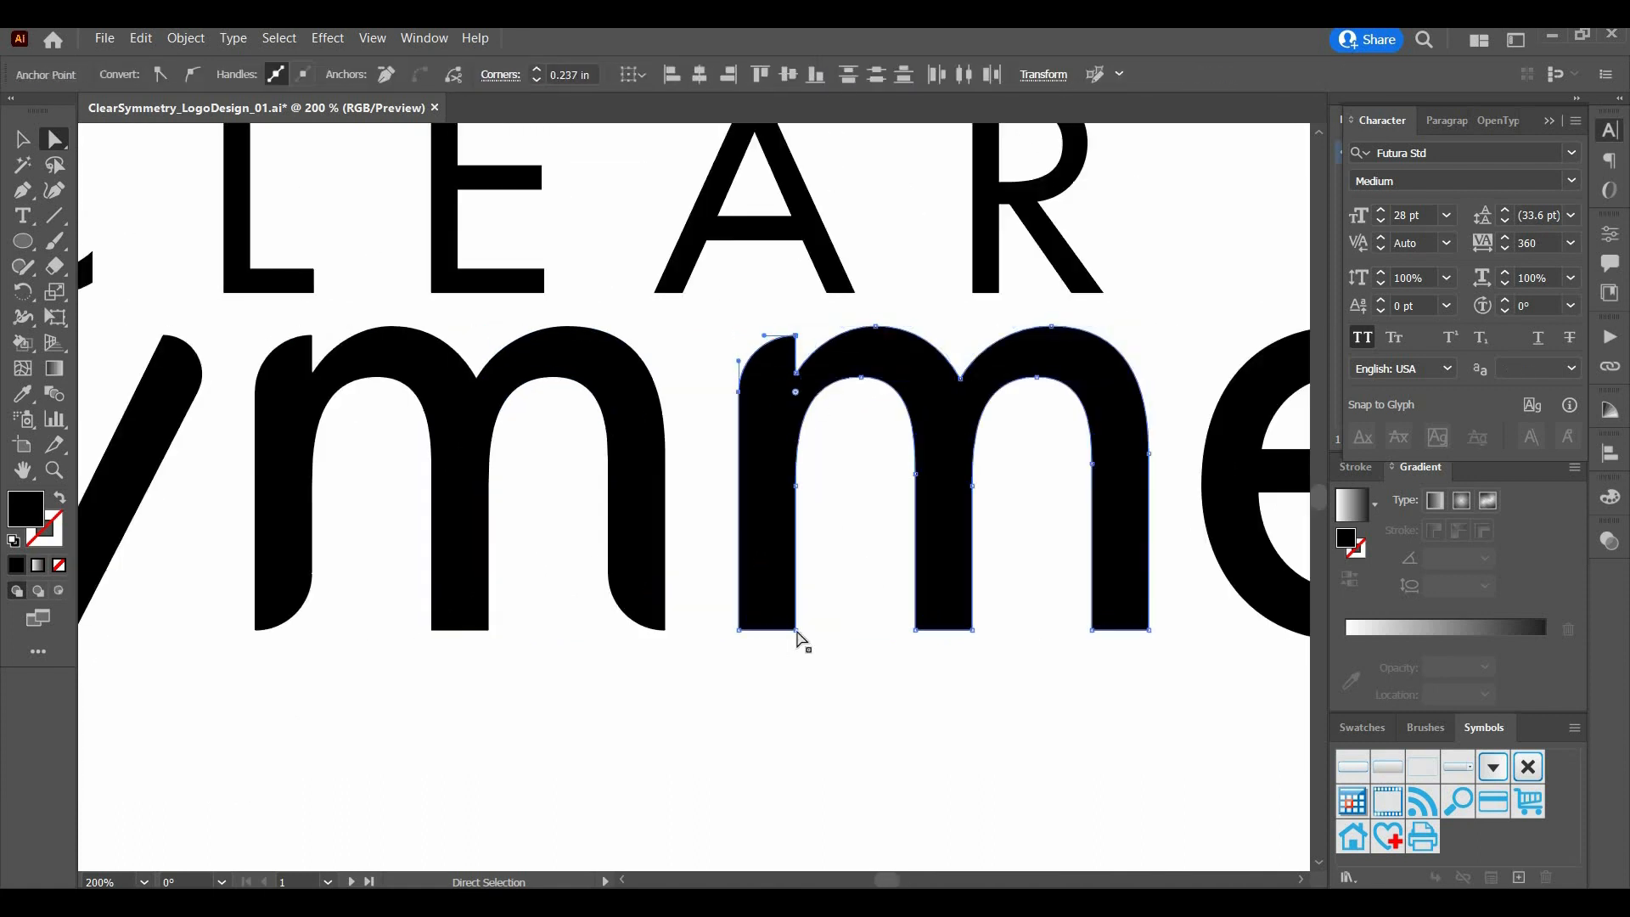
{"action": "scroll", "coordinate": [931, 640], "scroll_direction": "right", "scroll_amount": 2}
{"action": "scroll", "coordinate": [1030, 572], "scroll_direction": "right", "scroll_amount": 3}
- Round the end corners of the e, and the t's upper-left corner and the lower-right corner of its crossbar
{"action": "left_click", "coordinate": [899, 561]}
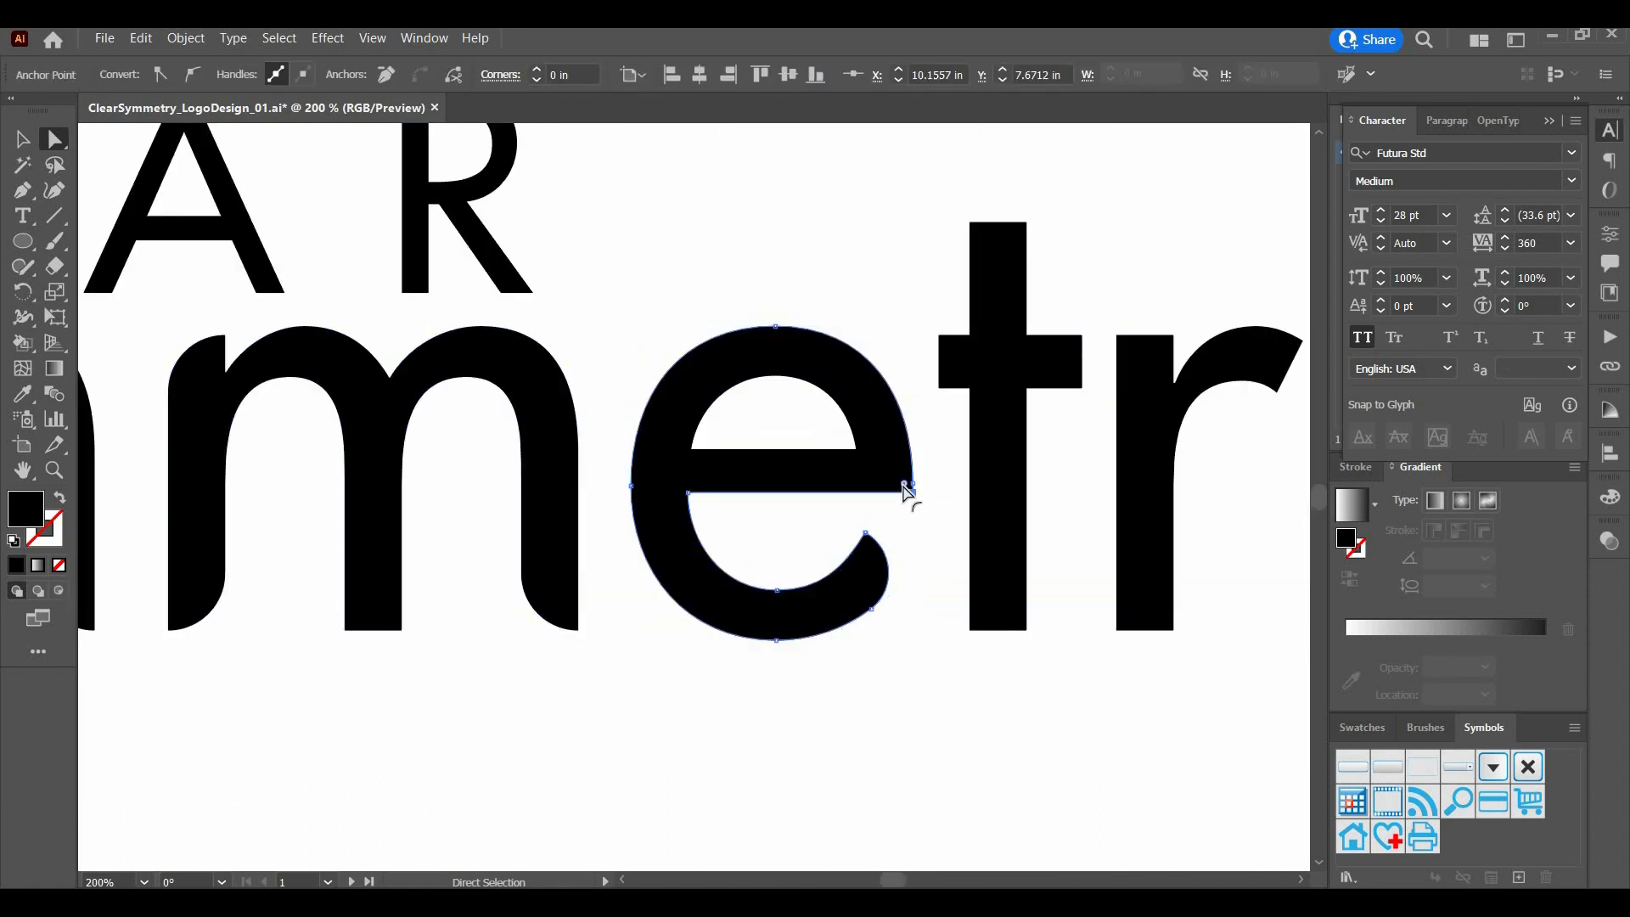
{"action": "left_click_drag", "start_coordinate": [903, 484], "coordinate": [887, 468]}
{"action": "left_click", "coordinate": [973, 228]}
{"action": "left_click_drag", "start_coordinate": [981, 234], "coordinate": [1024, 278]}
{"action": "left_click", "coordinate": [1081, 389]}
{"action": "left_click_drag", "start_coordinate": [1069, 376], "coordinate": [1031, 336]}
- Round the top and bottom corners of the r's stem and the lower corner of its arm
{"action": "scroll", "coordinate": [1096, 315], "scroll_direction": "right", "scroll_amount": 3}
{"action": "left_click", "coordinate": [735, 594]}
{"action": "mouse_move", "coordinate": [720, 618]}
{"action": "left_mouse_down"}
{"action": "mouse_move", "coordinate": [747, 593]}
{"action": "mouse_move", "coordinate": [739, 611]}
{"action": "left_mouse_up"}
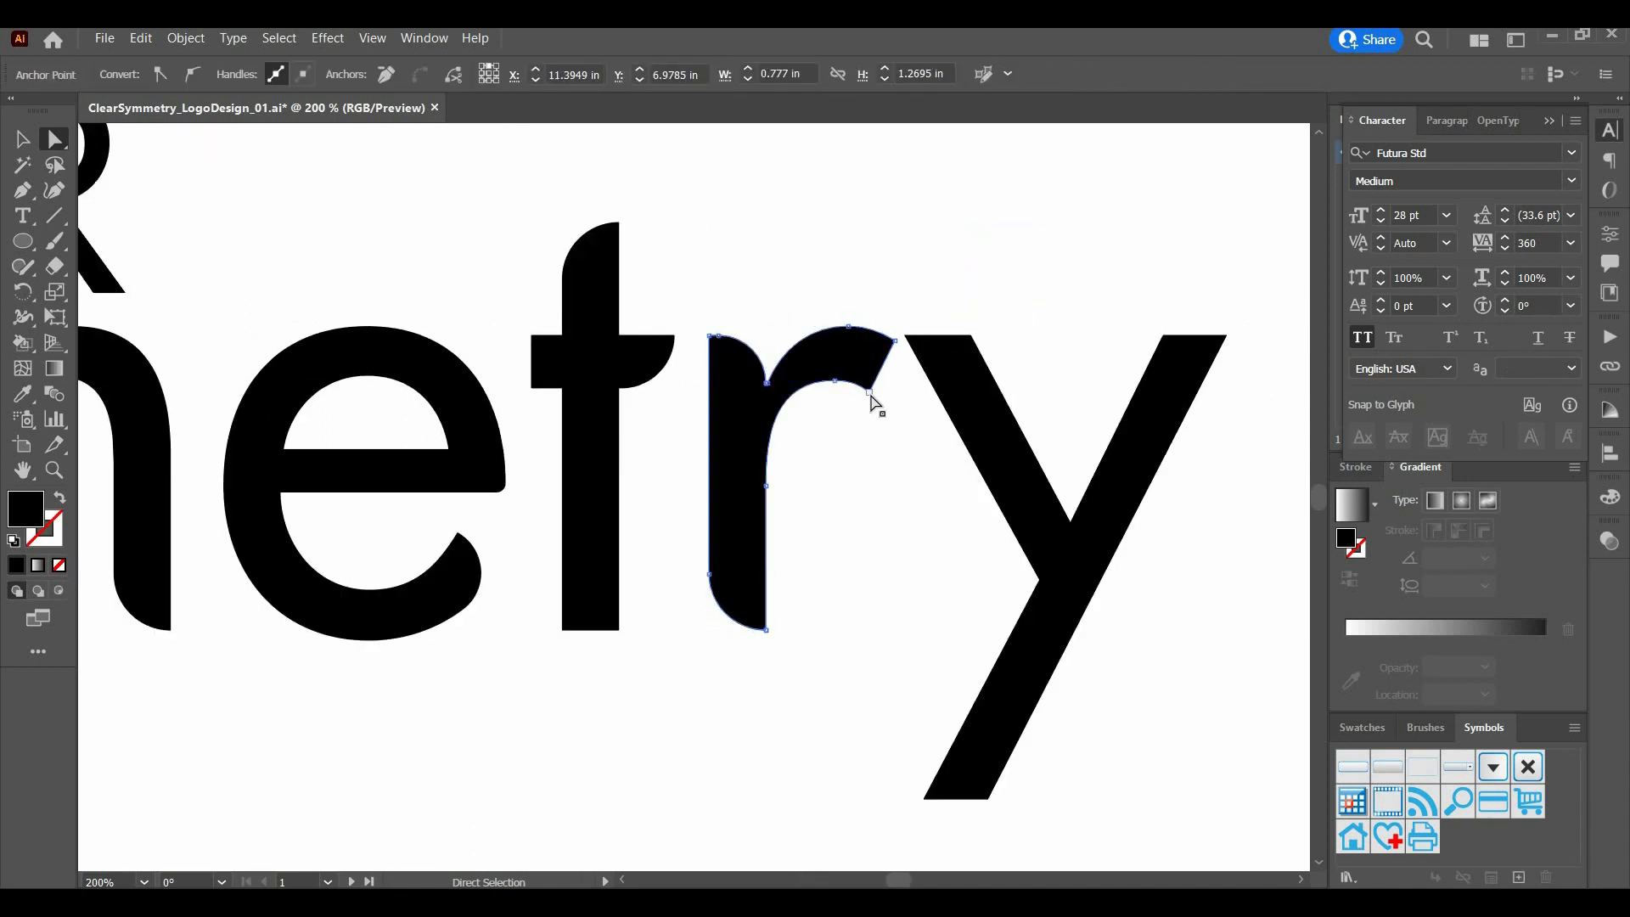
{"action": "left_click", "coordinate": [870, 393]}
{"action": "left_click_drag", "start_coordinate": [860, 376], "coordinate": [847, 349]}
- Examine the rounded letterforms across the whole Symmetry word from a distance and up close
{"action": "left_click", "coordinate": [874, 314]}
{"action": "key", "text": "ctrl+minus"}
{"action": "key", "text": "ctrl+minus"}
{"action": "key", "text": "ctrl+minus"}
{"action": "scroll", "coordinate": [874, 314], "scroll_direction": "left", "scroll_amount": 2}
{"action": "scroll", "coordinate": [912, 357], "scroll_direction": "right", "scroll_amount": 2}
{"action": "key", "text": "ctrl+plus"}
{"action": "key", "text": "ctrl+plus"}
{"action": "key", "text": "ctrl+plus"}
{"action": "scroll", "coordinate": [939, 435], "scroll_direction": "left", "scroll_amount": 4}
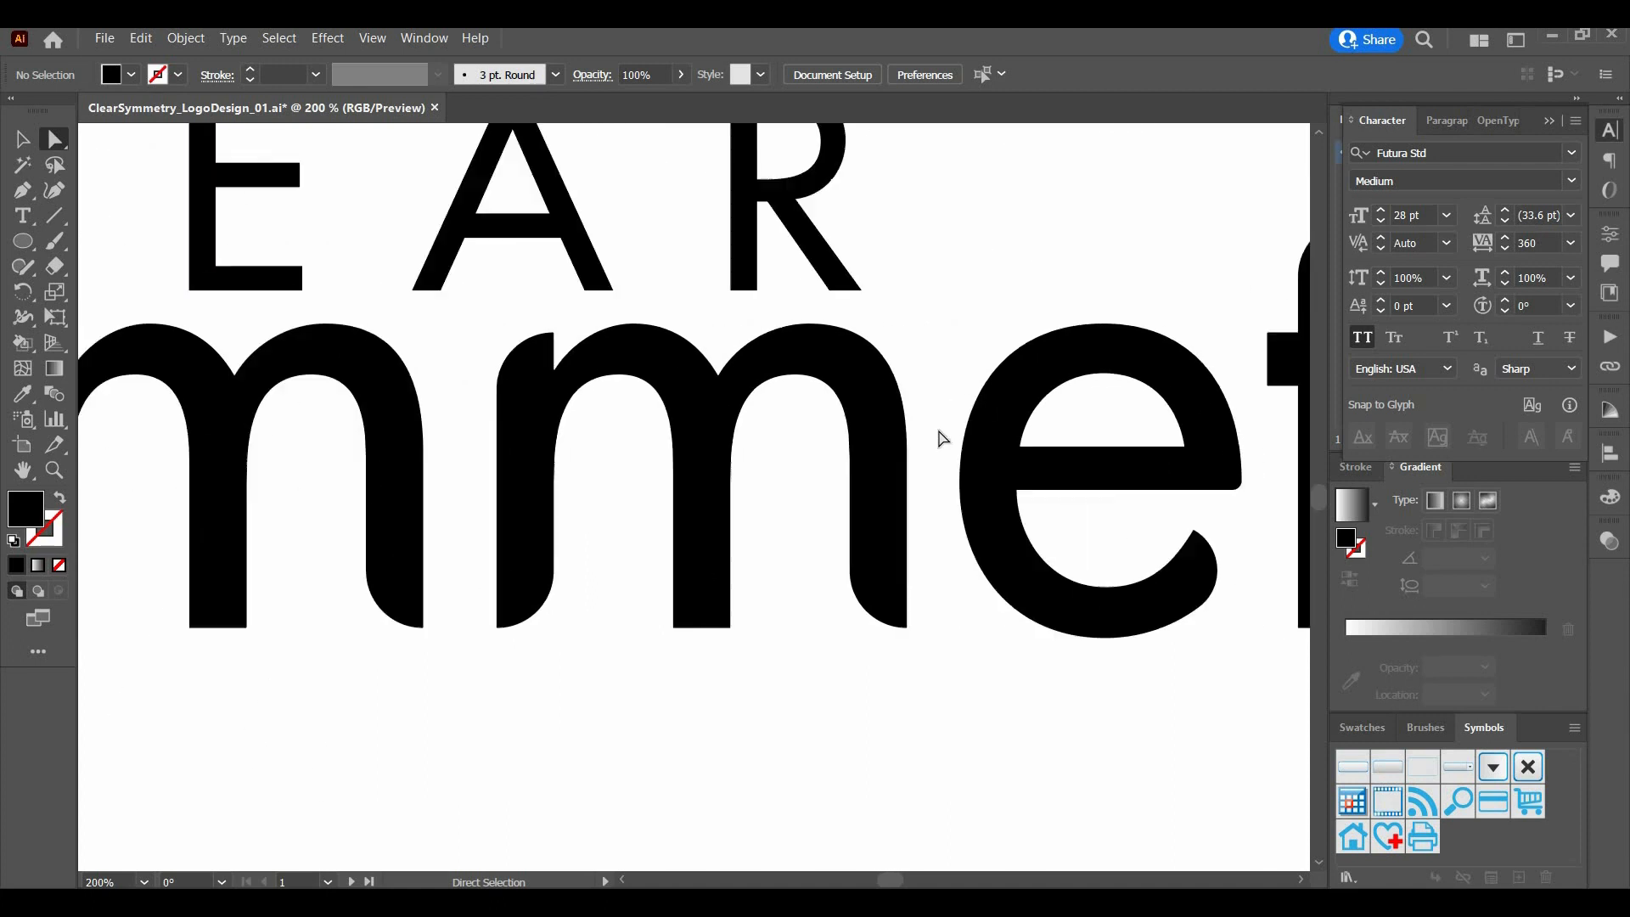
- Round the stroke ends and the inner joint of the final y to match the first y
{"action": "scroll", "coordinate": [941, 437], "scroll_direction": "right", "scroll_amount": 4}
{"action": "left_click", "coordinate": [750, 406]}
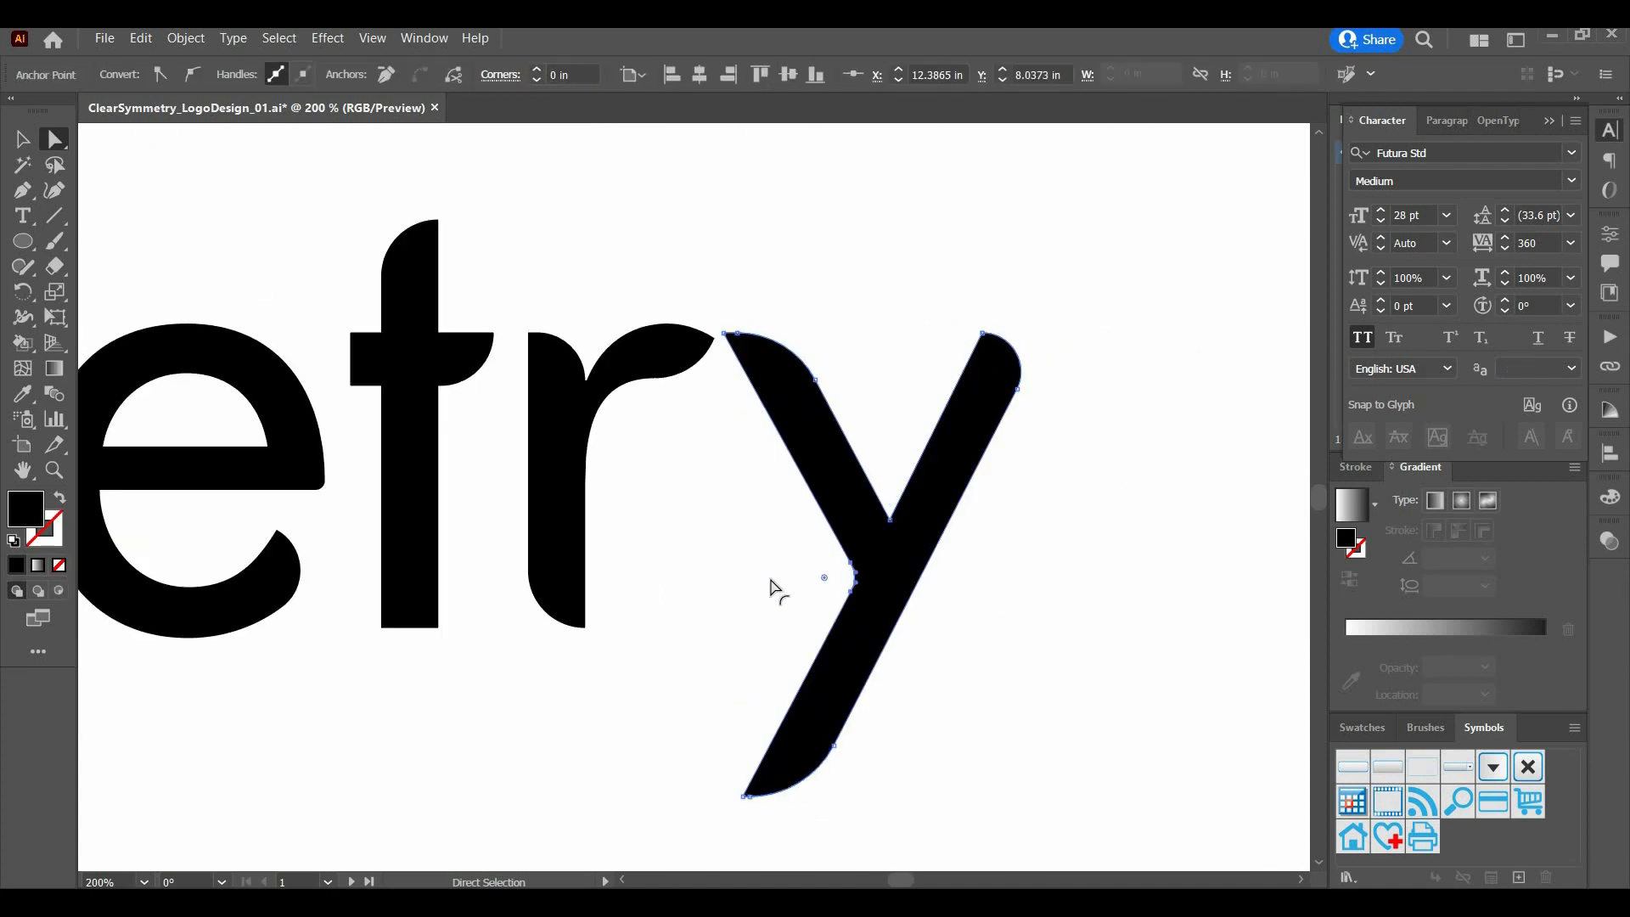
{"action": "key", "text": "ctrl+minus"}
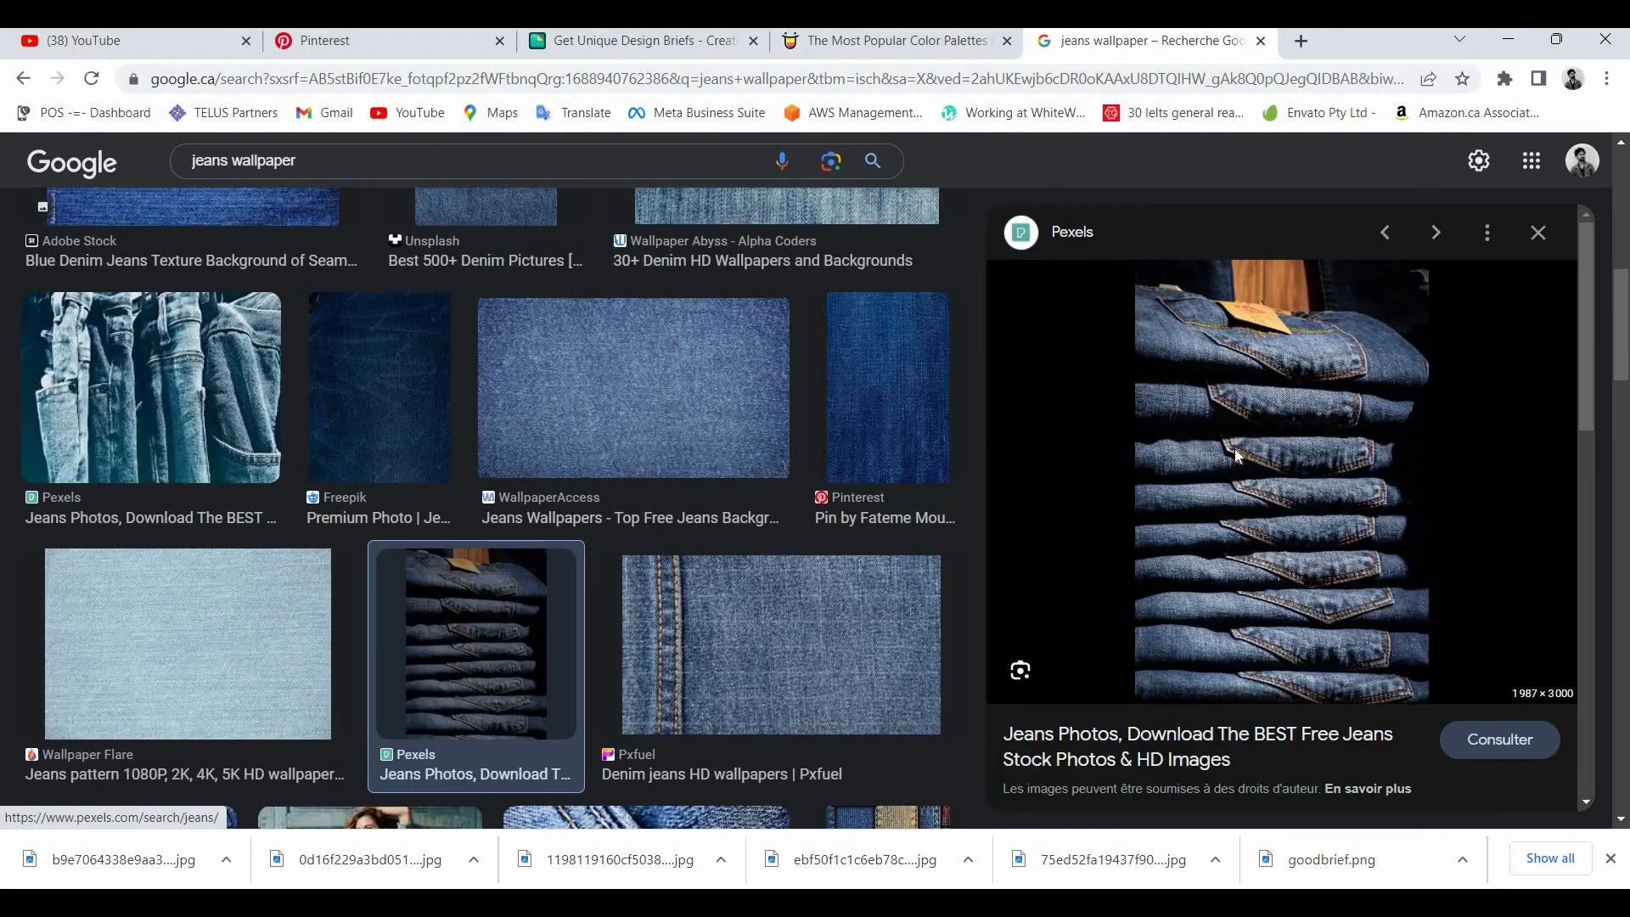
- Take the Pexels photo of hanging jeans from the browser image results and place it in Illustrator, centred behind the logo
{"action": "left_click", "coordinate": [151, 387]}
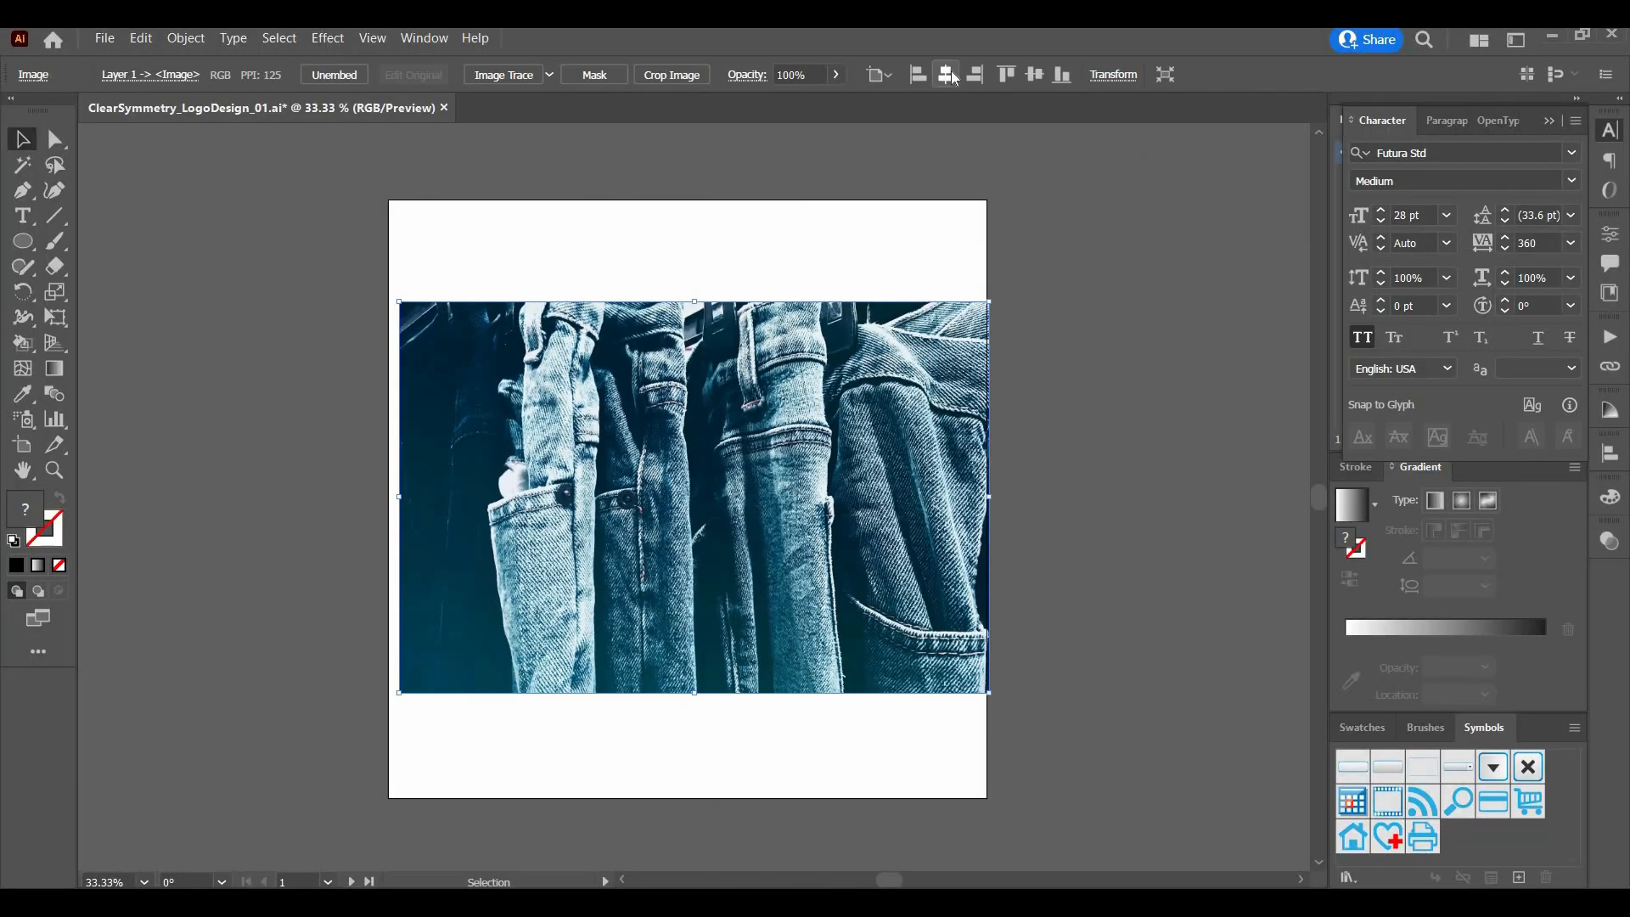
{"action": "right_click", "coordinate": [817, 429]}
{"action": "mouse_move", "coordinate": [875, 602]}
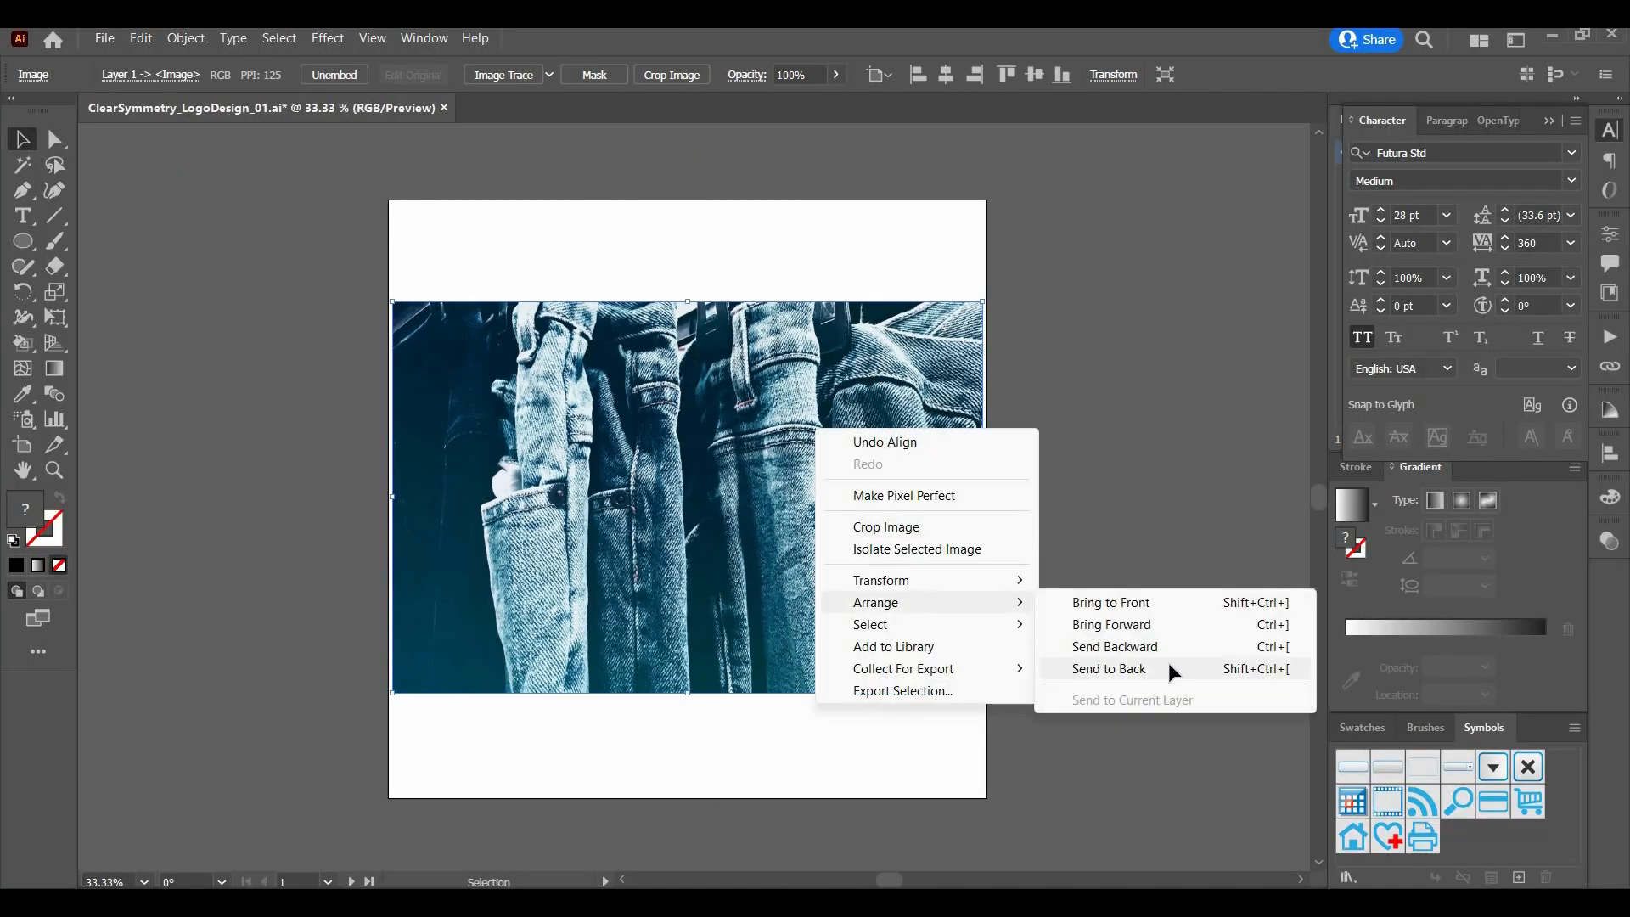
{"action": "left_click", "coordinate": [1109, 668]}
{"action": "left_click", "coordinate": [207, 463]}
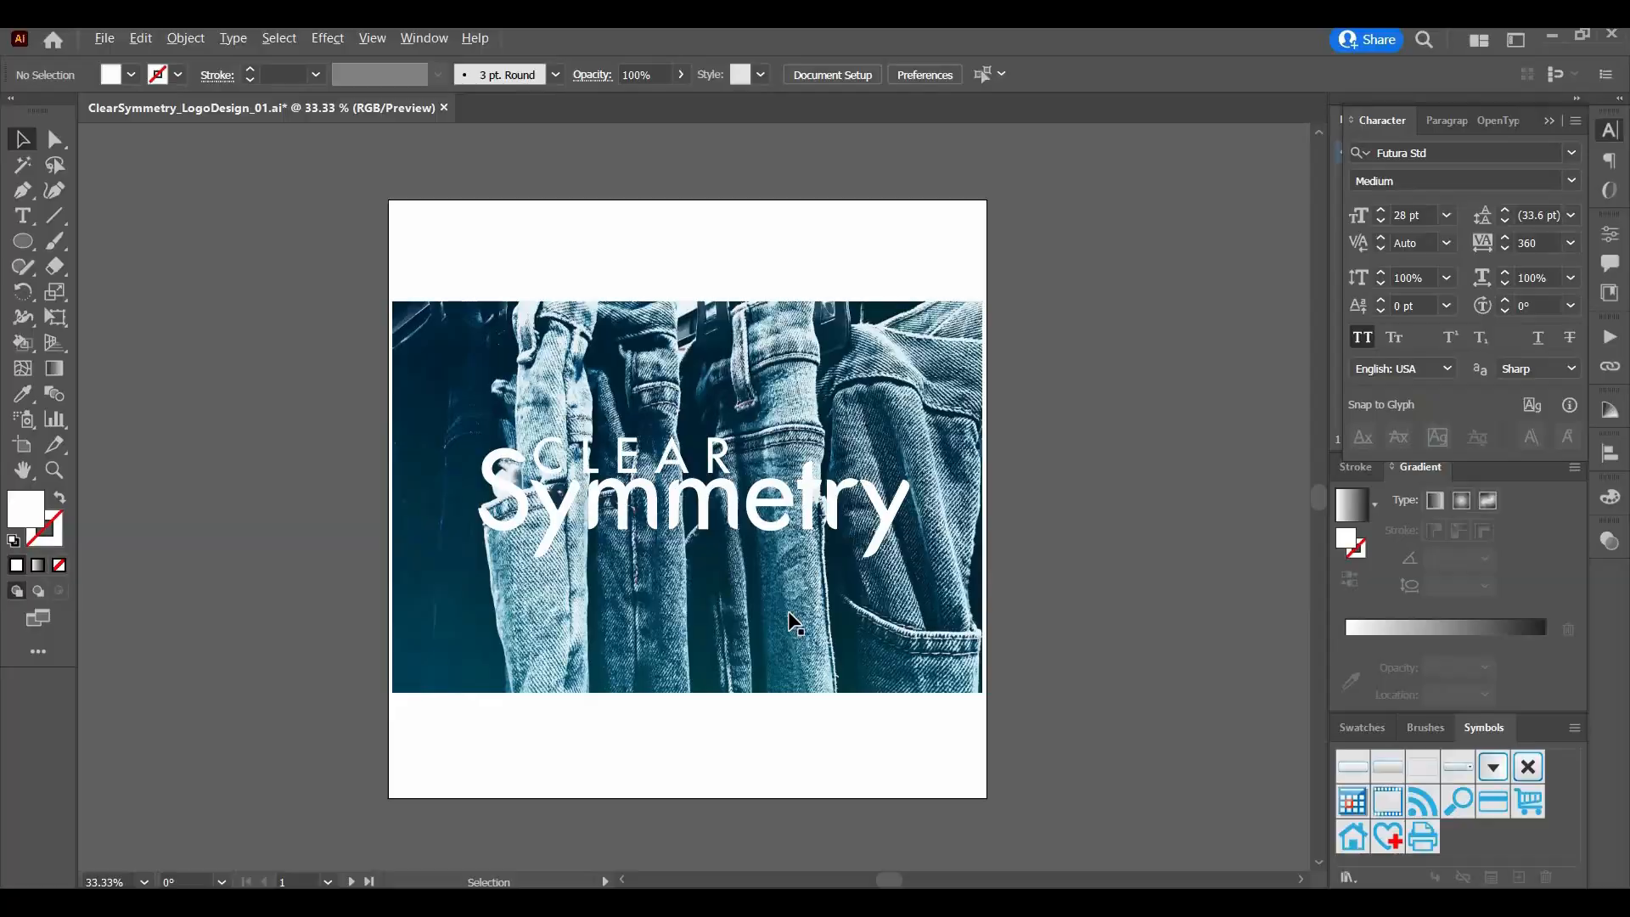
- Cover the jeans photo with a black rectangle of the same size and bring up its transparency settings
{"action": "key", "text": "m"}
{"action": "left_click_drag", "start_coordinate": [392, 300], "coordinate": [981, 693]}
{"action": "key", "text": "v"}
{"action": "left_click", "coordinate": [131, 75]}
{"action": "left_click", "coordinate": [143, 114]}
{"action": "left_click", "coordinate": [1610, 541]}
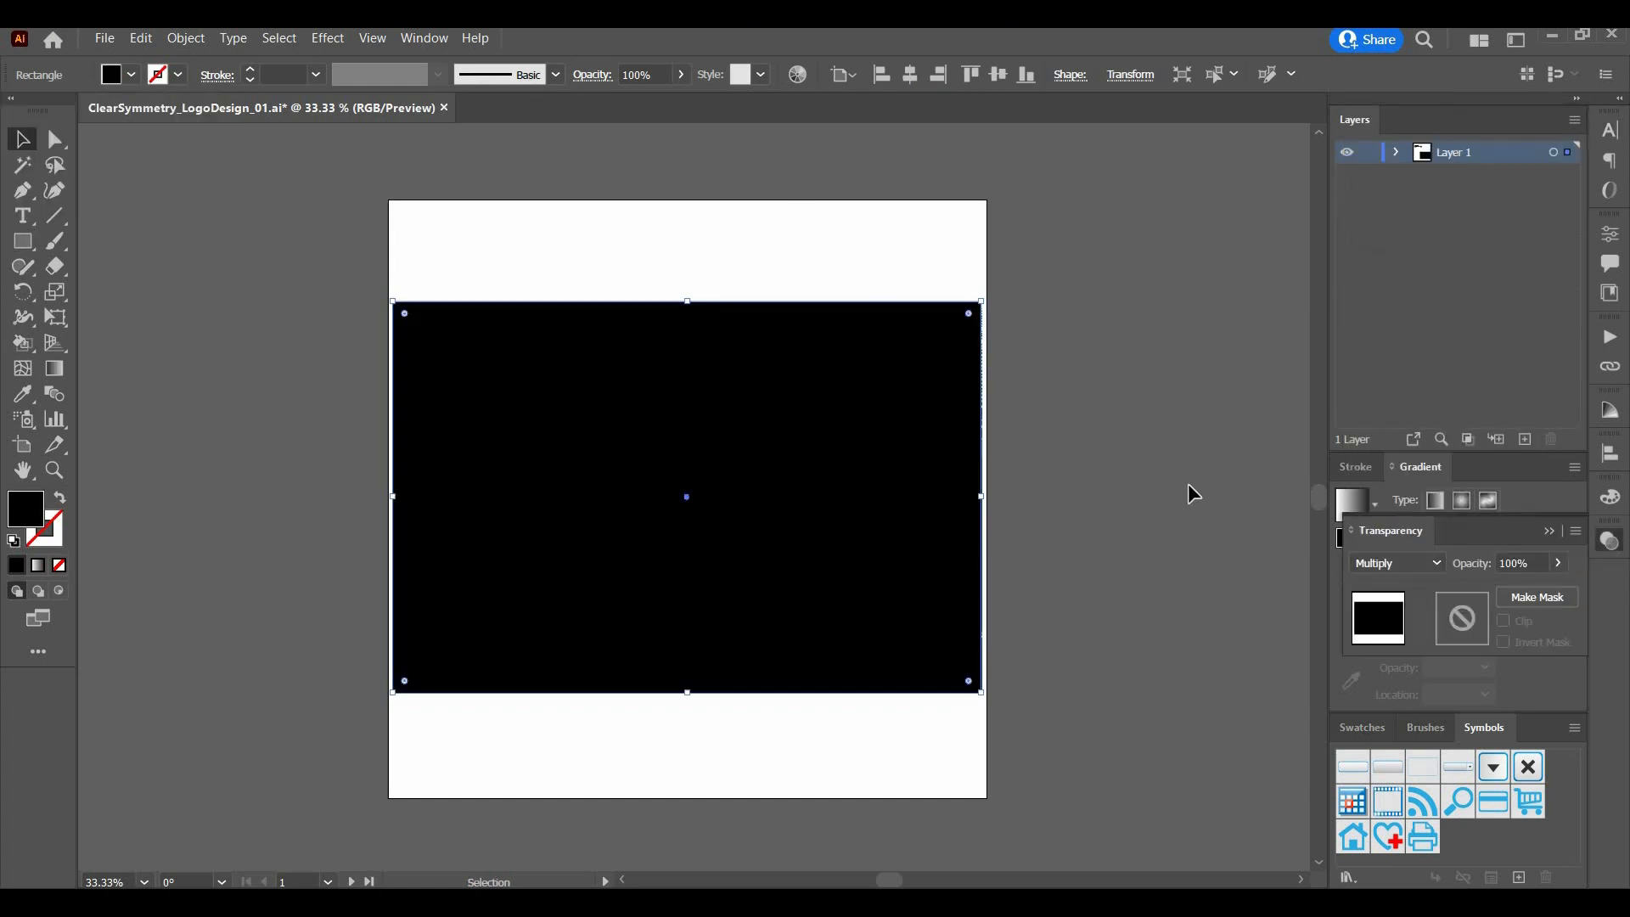
- Try different blend modes on the black rectangle, including Hard Light, at 93% opacity
{"action": "left_click", "coordinate": [1397, 564]}
{"action": "left_click", "coordinate": [1387, 267]}
{"action": "left_click", "coordinate": [1397, 563]}
{"action": "left_click", "coordinate": [1392, 362]}
{"action": "left_click", "coordinate": [1558, 563]}
{"action": "left_click_drag", "start_coordinate": [1560, 588], "coordinate": [1552, 587]}
{"action": "left_click", "coordinate": [1399, 563]}
{"action": "left_click", "coordinate": [1393, 382]}
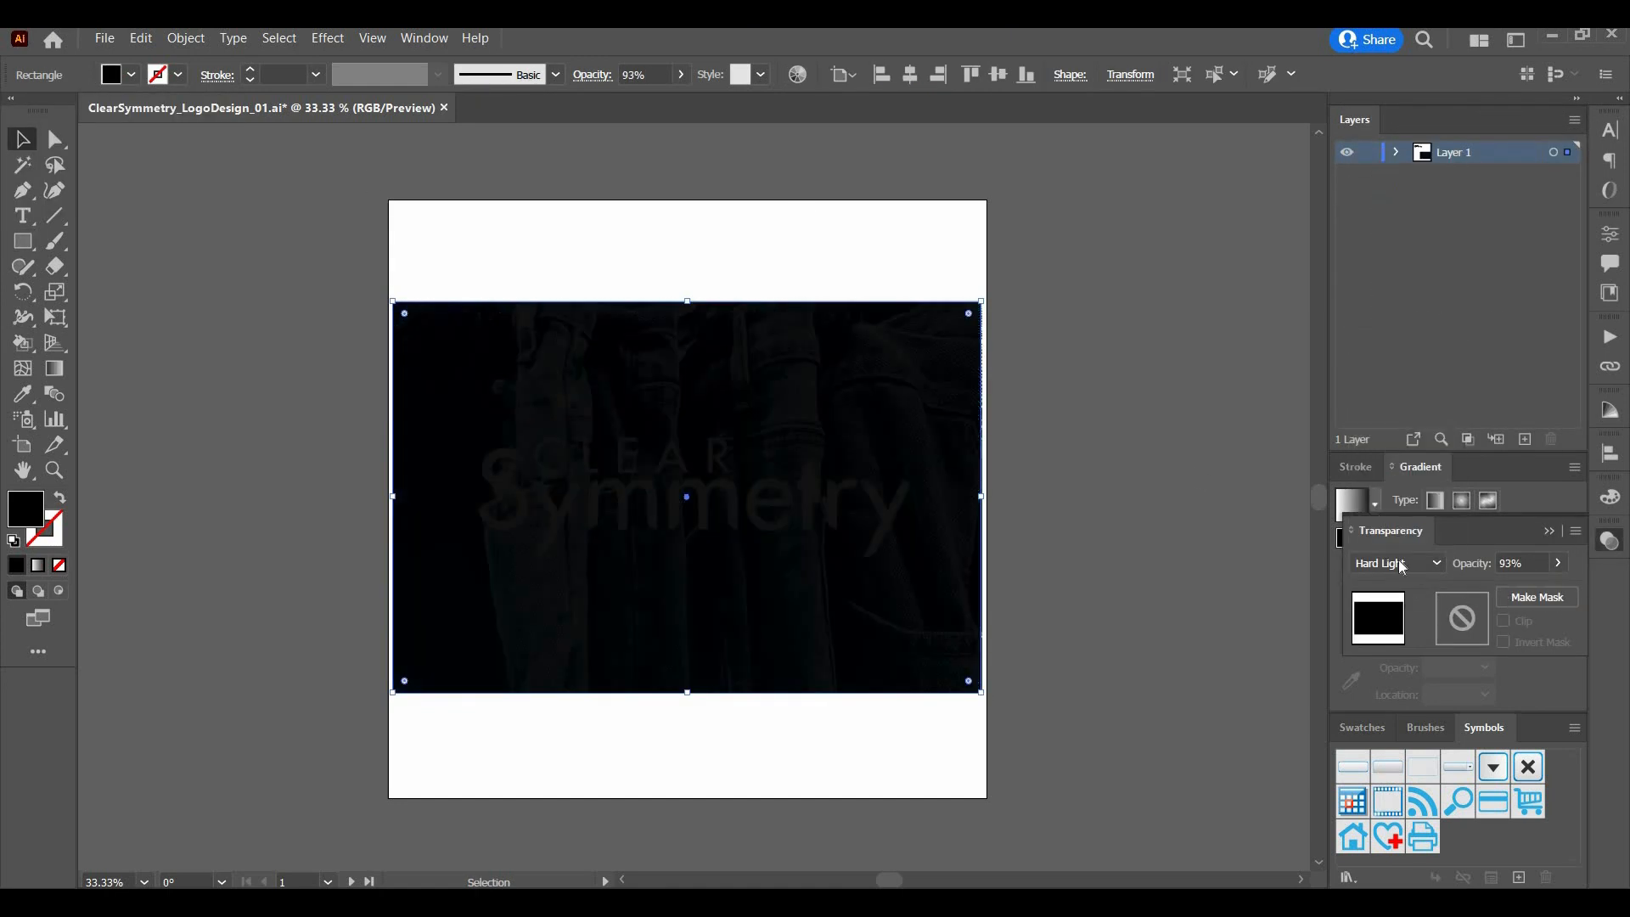
- Try further blend modes on the black rectangle, including Screen
{"action": "left_click", "coordinate": [1401, 564]}
{"action": "left_click", "coordinate": [1401, 212]}
{"action": "left_click", "coordinate": [1409, 563]}
{"action": "left_click", "coordinate": [1409, 239]}
{"action": "left_click", "coordinate": [1417, 563]}
{"action": "left_click", "coordinate": [1426, 289]}
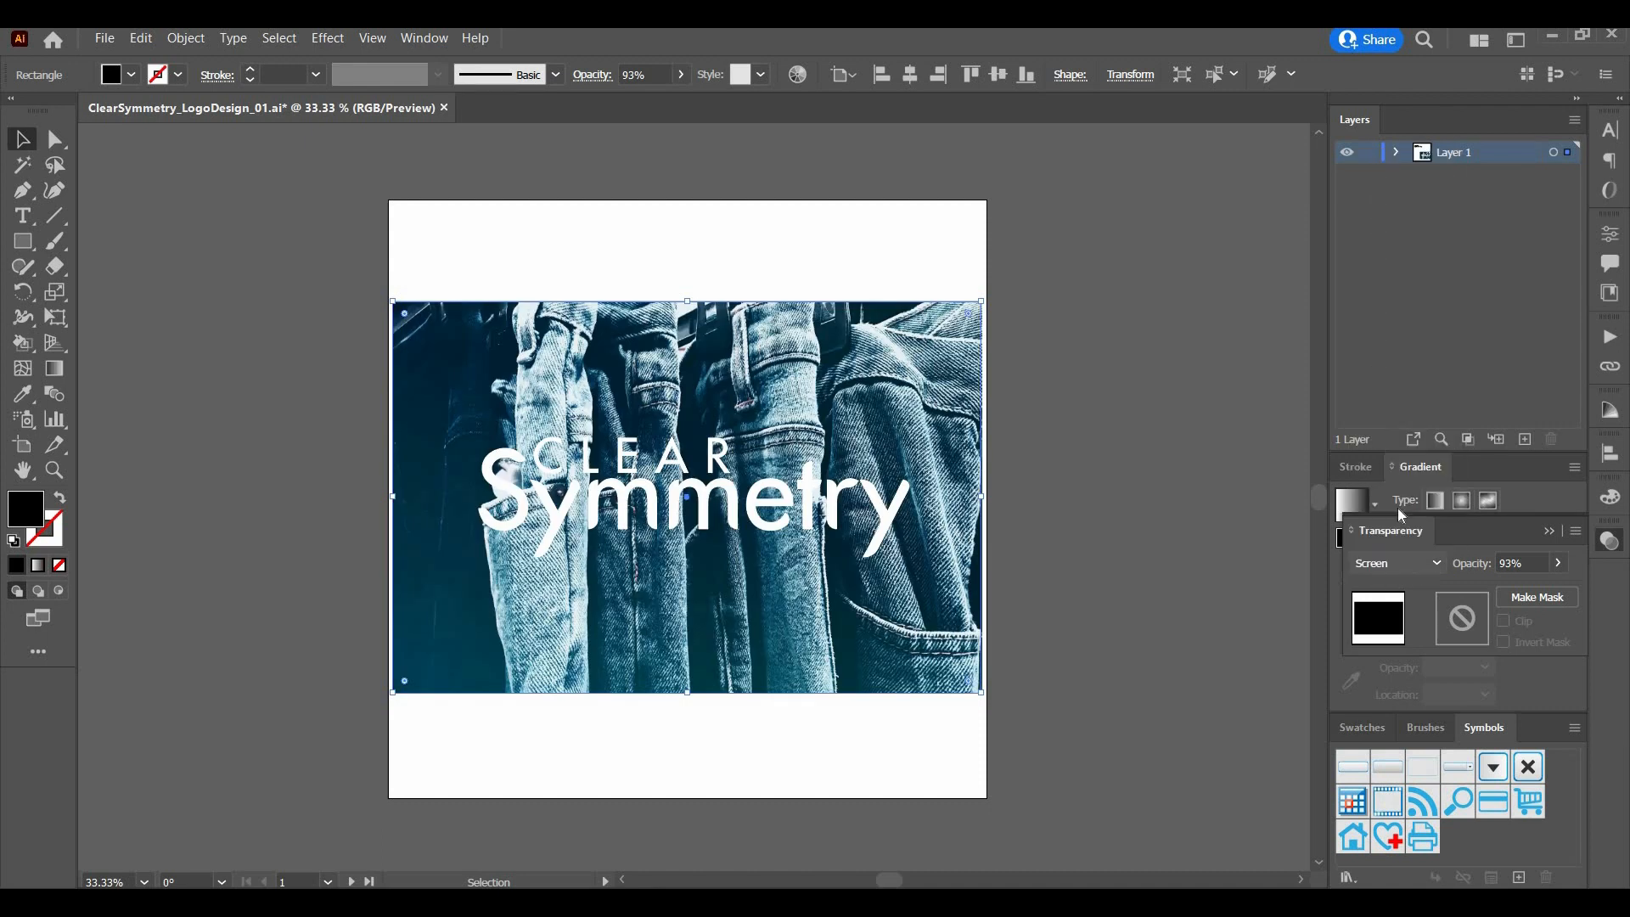
{"action": "left_click", "coordinate": [1418, 564]}
{"action": "left_click", "coordinate": [1417, 364]}
{"action": "left_click", "coordinate": [1426, 564]}
{"action": "left_click", "coordinate": [1422, 388]}
- Choose a blend mode for the black rectangle and lower its opacity to darken the jeans photo
{"action": "left_click", "coordinate": [1435, 566]}
{"action": "left_click", "coordinate": [1396, 289]}
{"action": "left_click", "coordinate": [1397, 563]}
{"action": "left_click_drag", "start_coordinate": [1560, 587], "coordinate": [1506, 587]}
{"action": "left_click", "coordinate": [1387, 160]}
- Extend the artboard's right edge outward past the jeans photo with the Artboard tool
{"action": "key", "text": "shift+o"}
{"action": "left_click_drag", "start_coordinate": [987, 499], "coordinate": [1120, 493]}
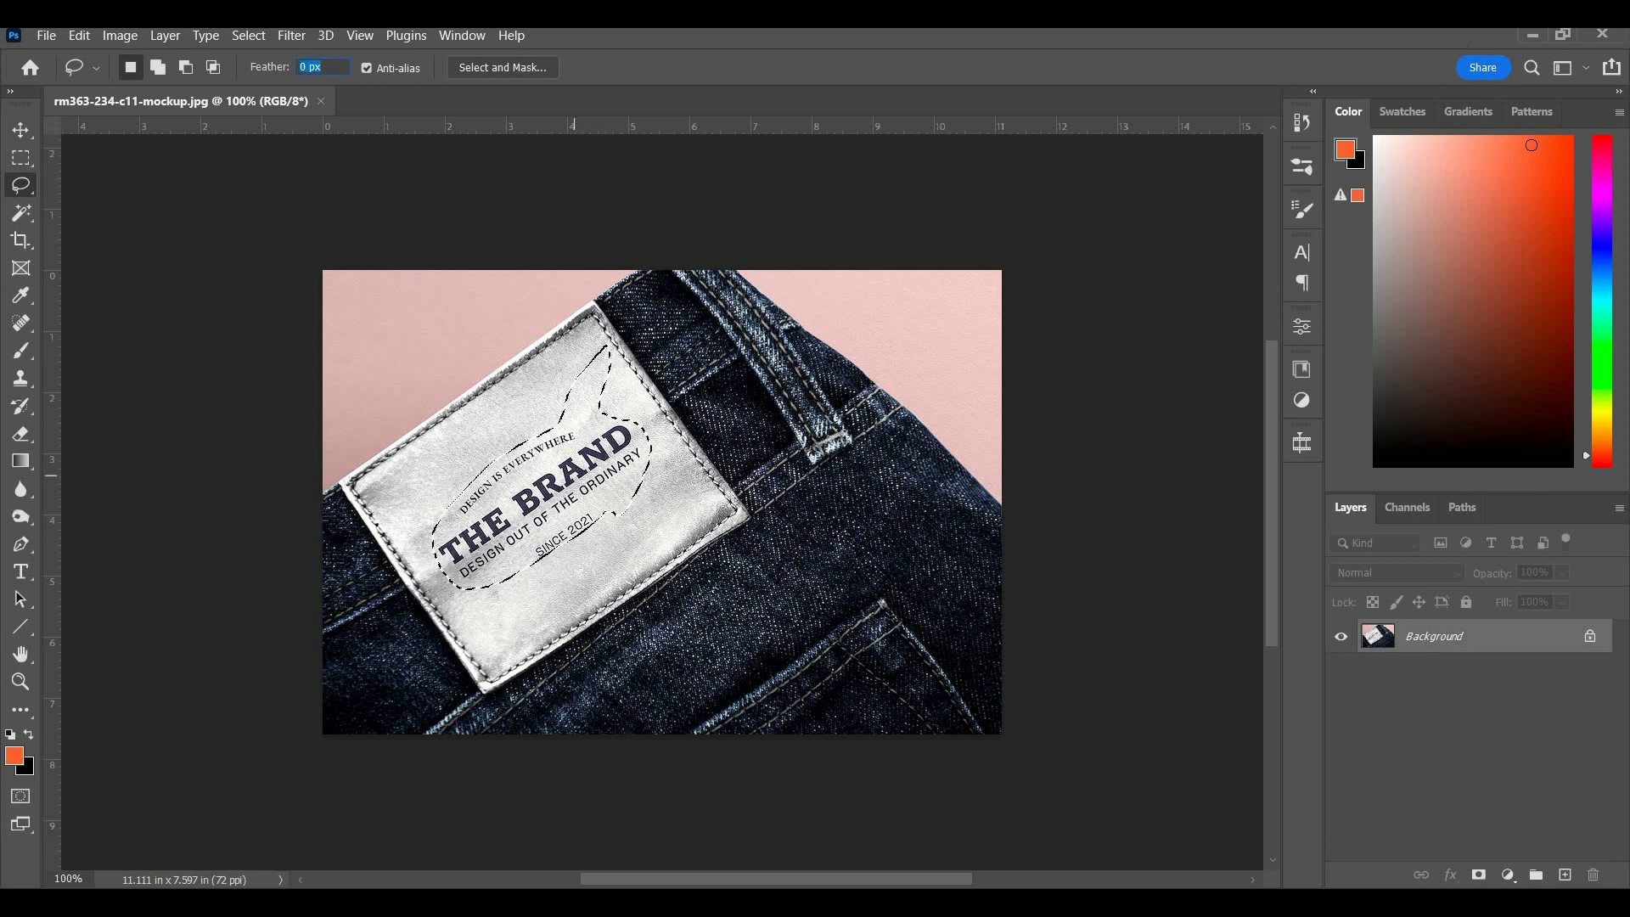
- Switch to Photoshop and fill the lasso selection around THE BRAND text on the jeans label mockup
{"action": "left_click", "coordinate": [78, 35]}
{"action": "left_click", "coordinate": [127, 378]}
{"action": "left_click", "coordinate": [944, 232]}
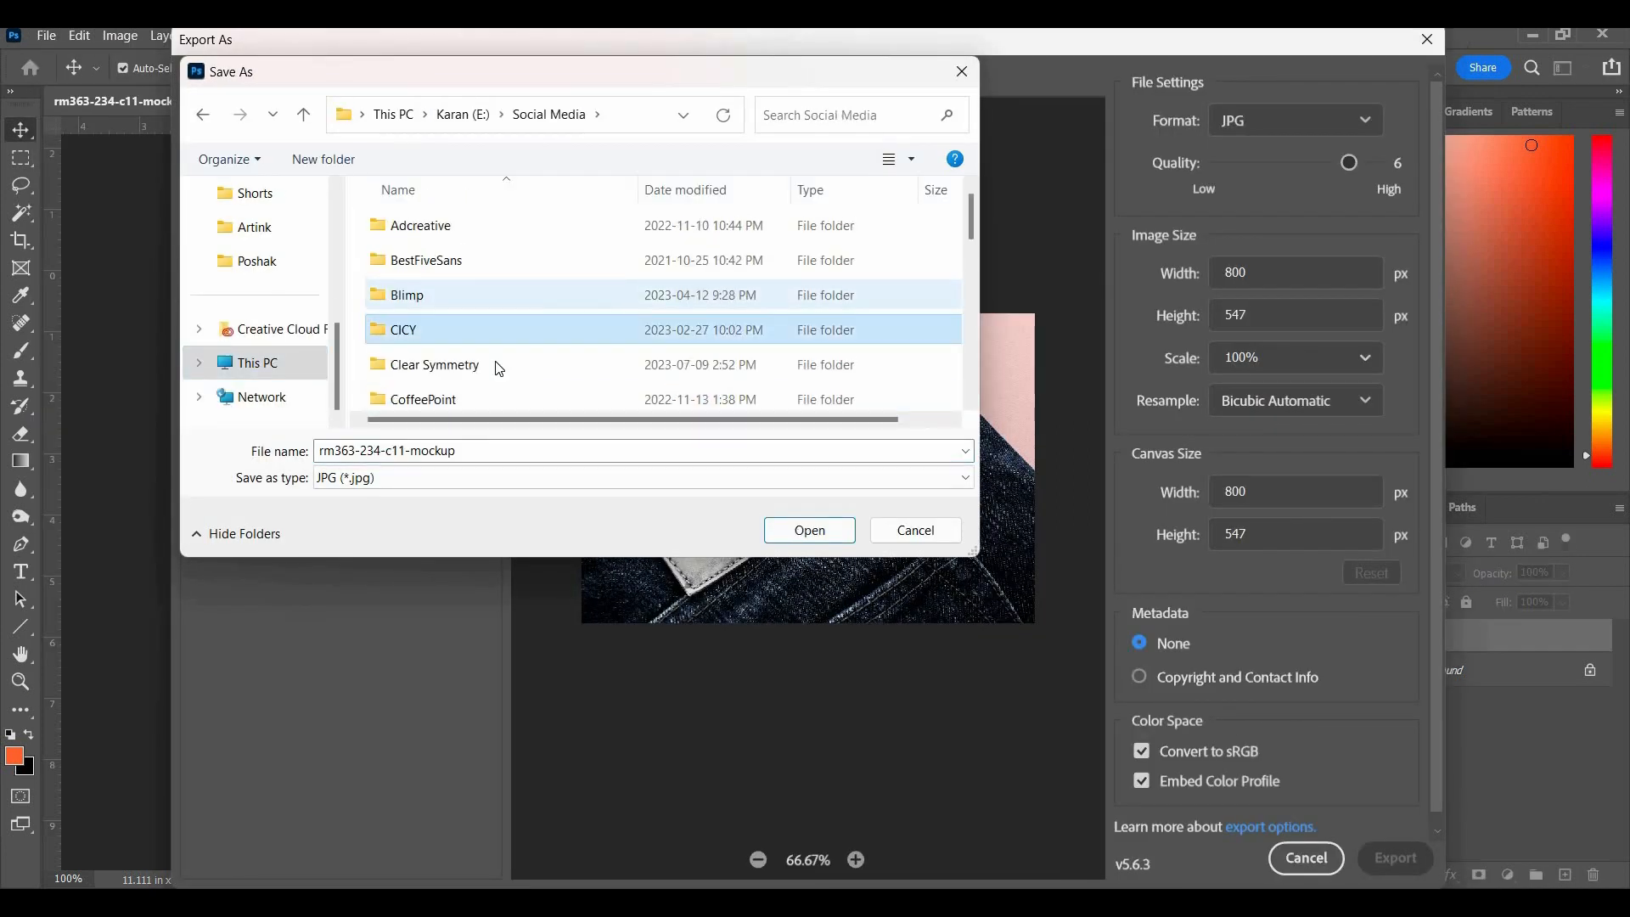
- Choose the Clear Symmetry folder as the destination for the JPG export of the jeans label mockup
{"action": "double_click", "coordinate": [499, 366]}
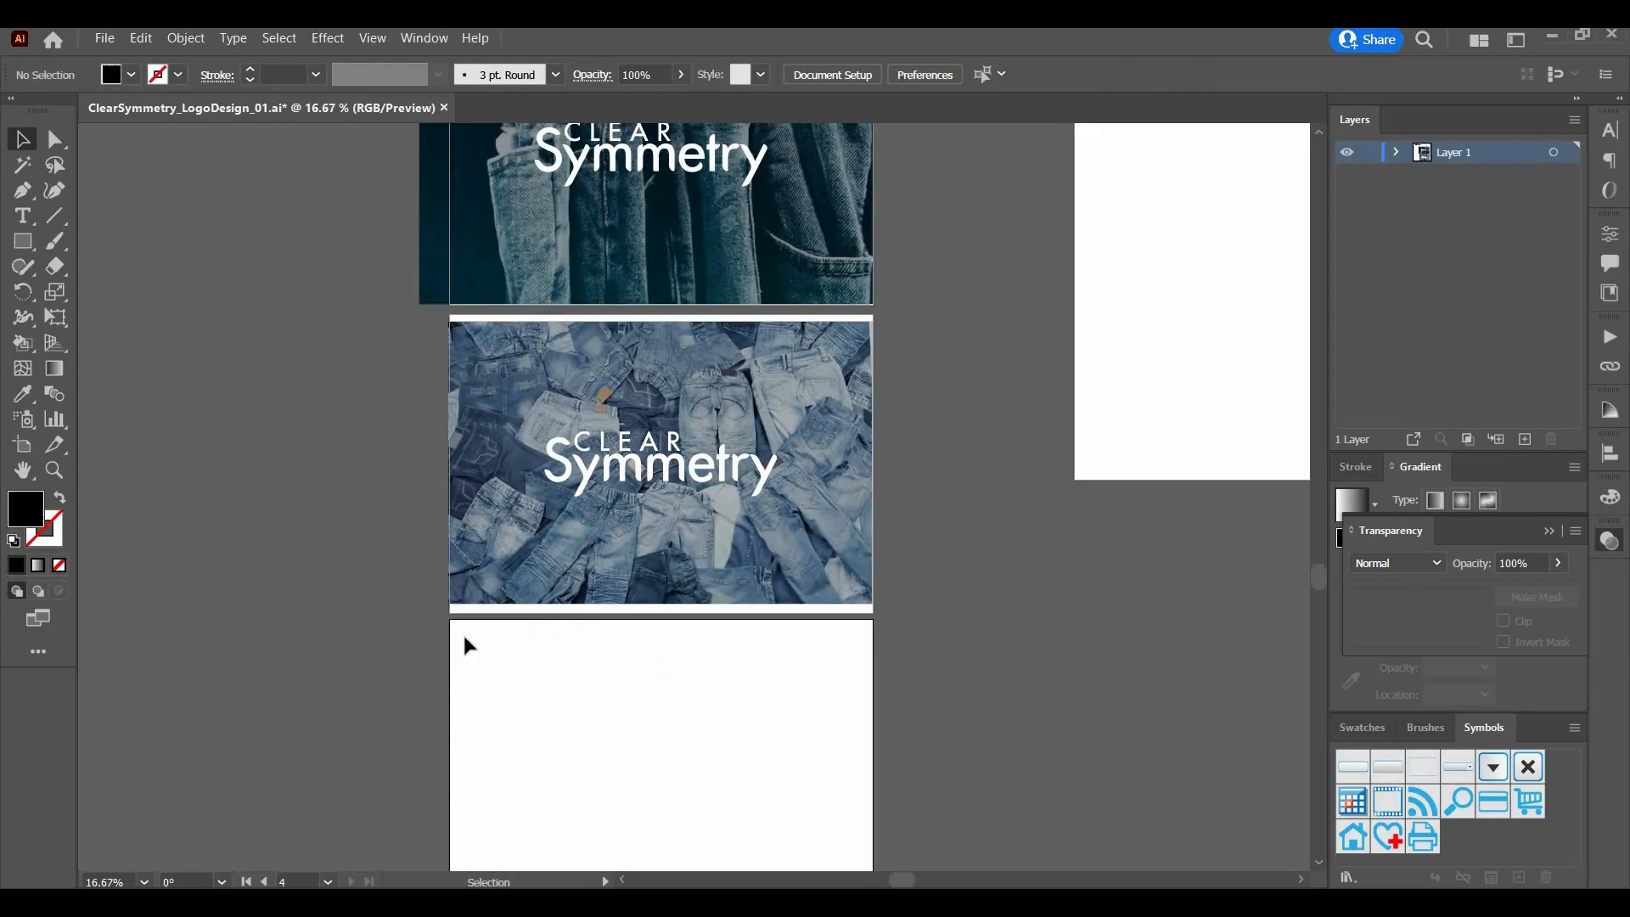
- Switch back to the logo presentation artboards in Illustrator and open the document's file commands
{"action": "scroll", "coordinate": [466, 644], "scroll_direction": "up", "scroll_amount": 3}
{"action": "left_click", "coordinate": [104, 38]}
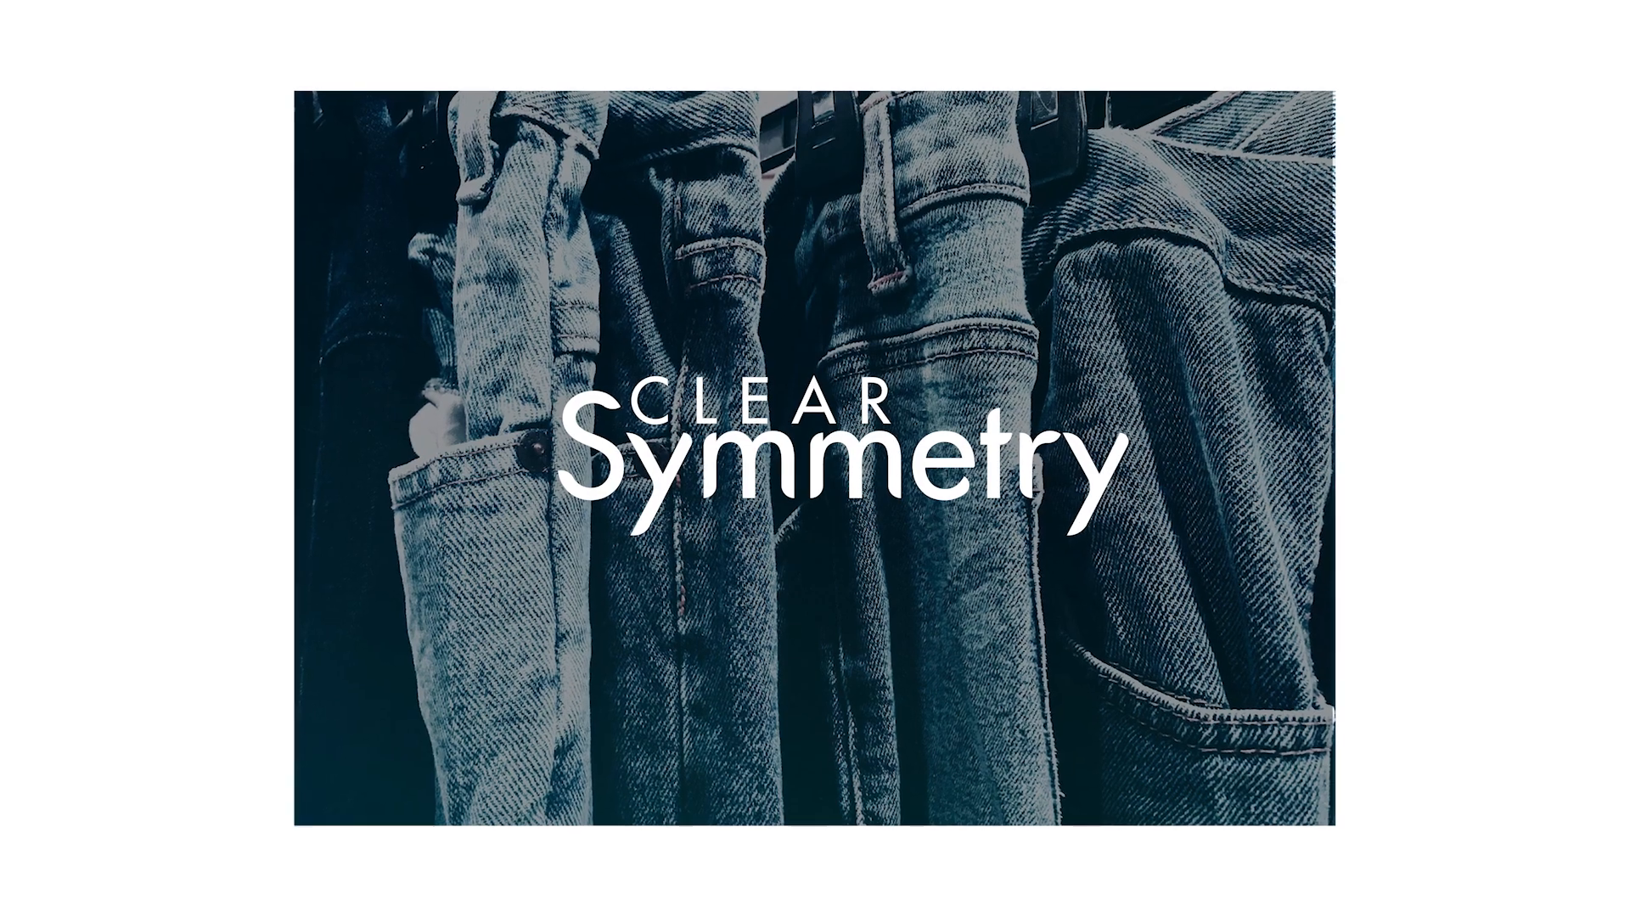